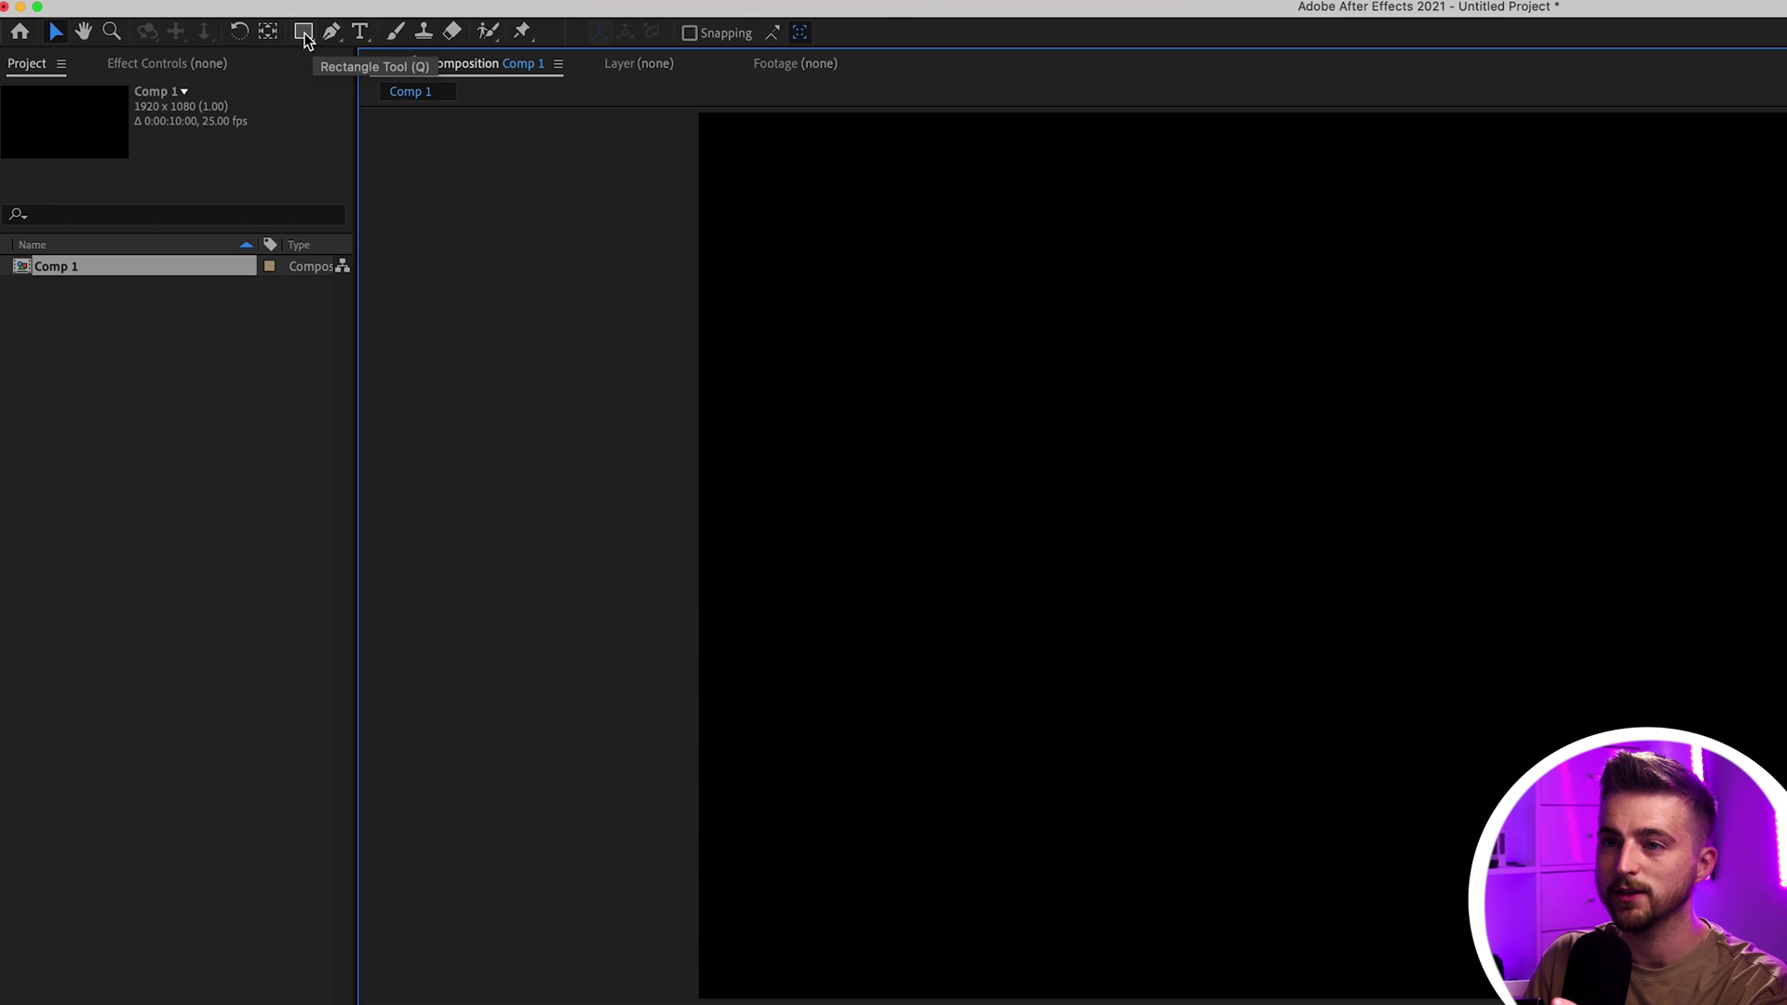
- Select the Rectangle Tool as the active shape tool
{"action": "left_click", "coordinate": [304, 31]}
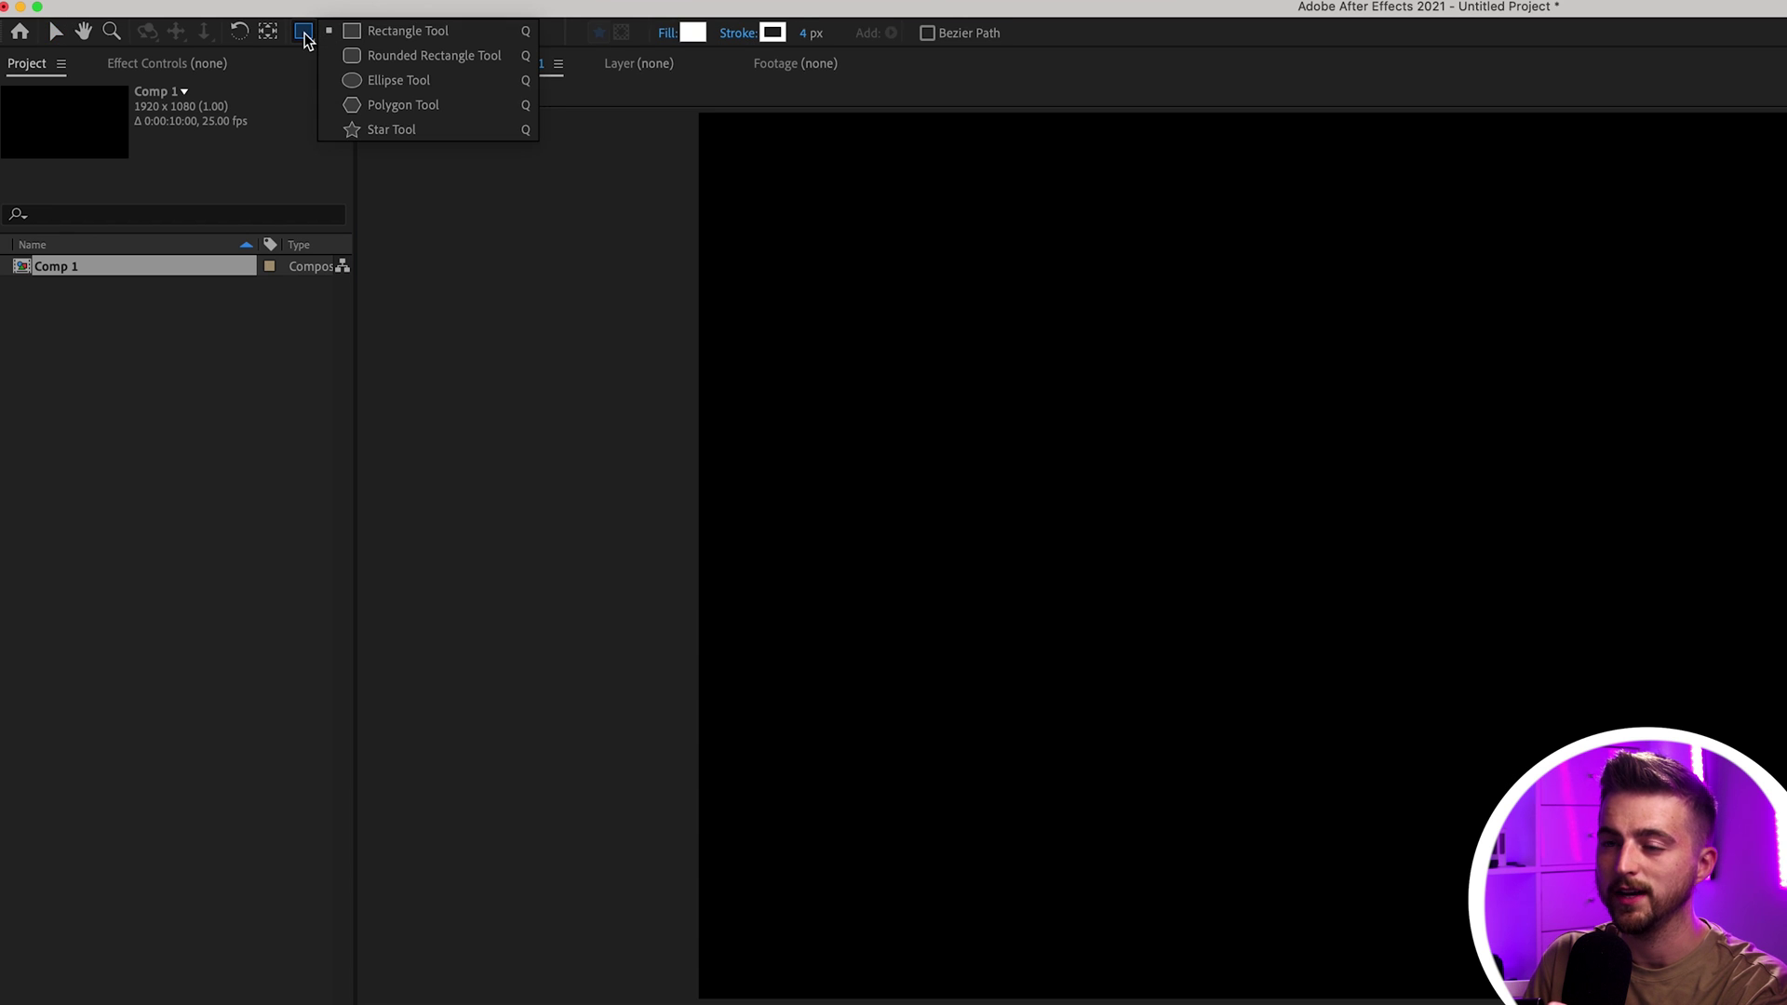
{"action": "left_click", "coordinate": [385, 39]}
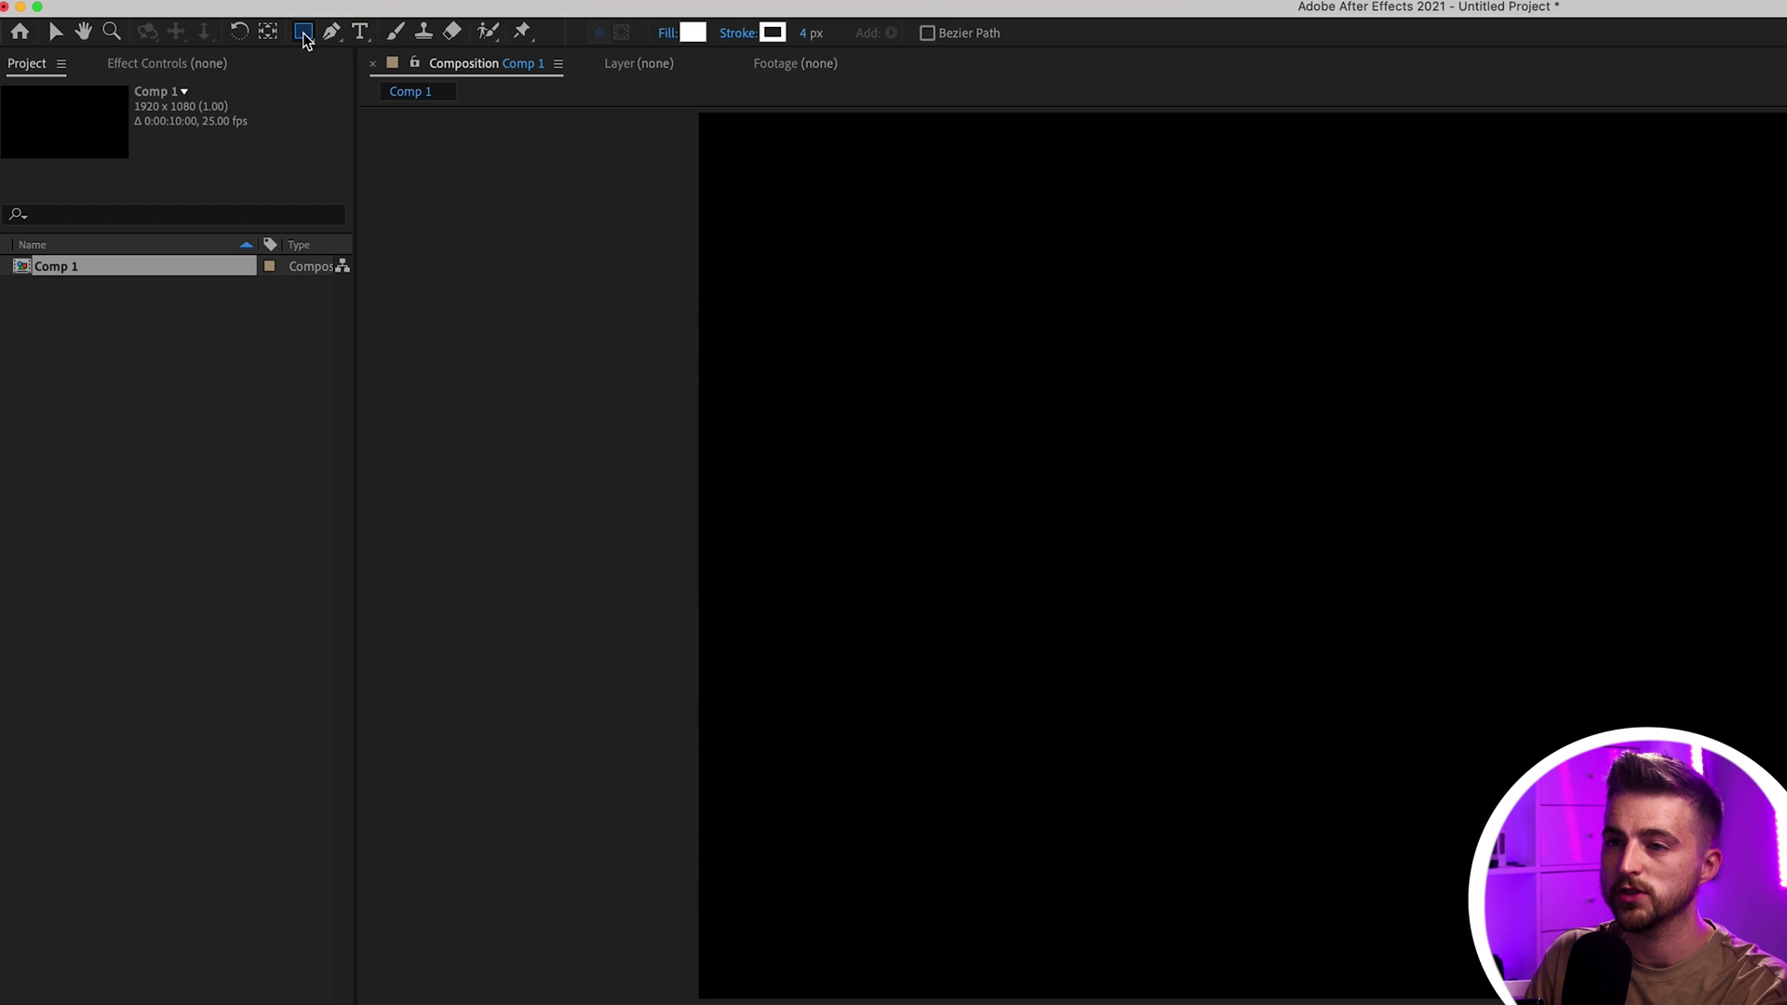
{"action": "left_click", "coordinate": [303, 31]}
{"action": "left_click", "coordinate": [344, 41]}
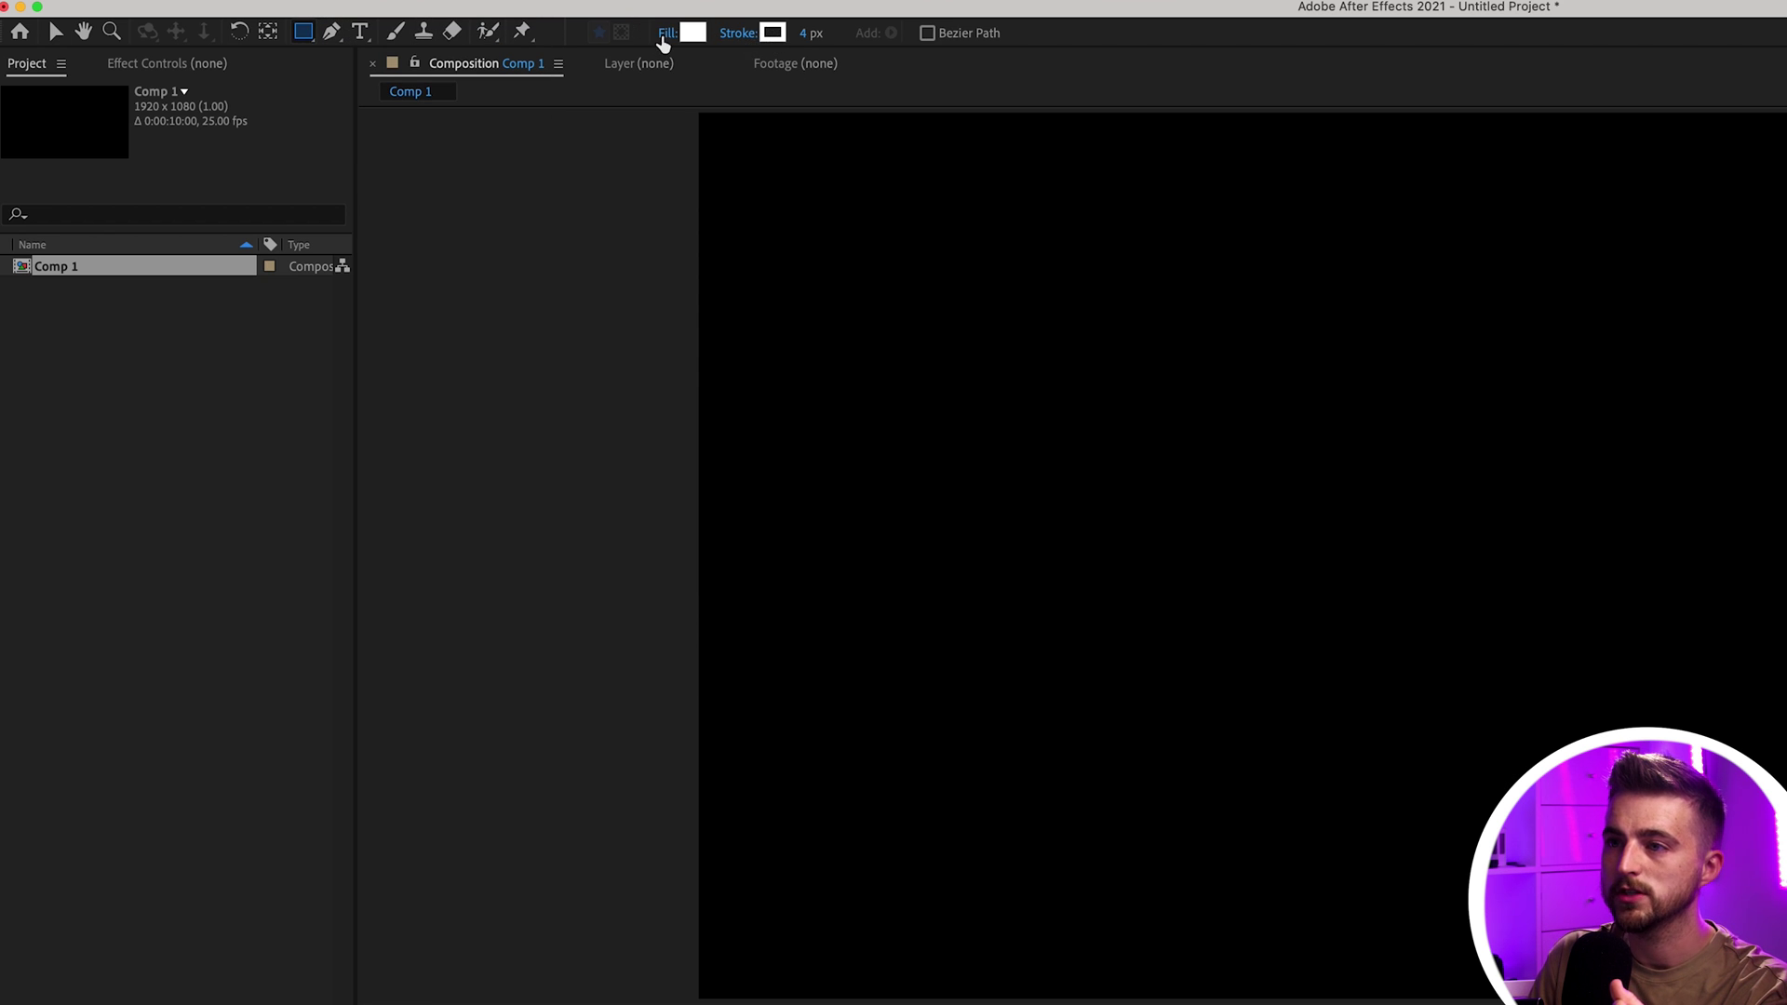
- Set the shape fill to a solid white colour
{"action": "left_click", "coordinate": [606, 43]}
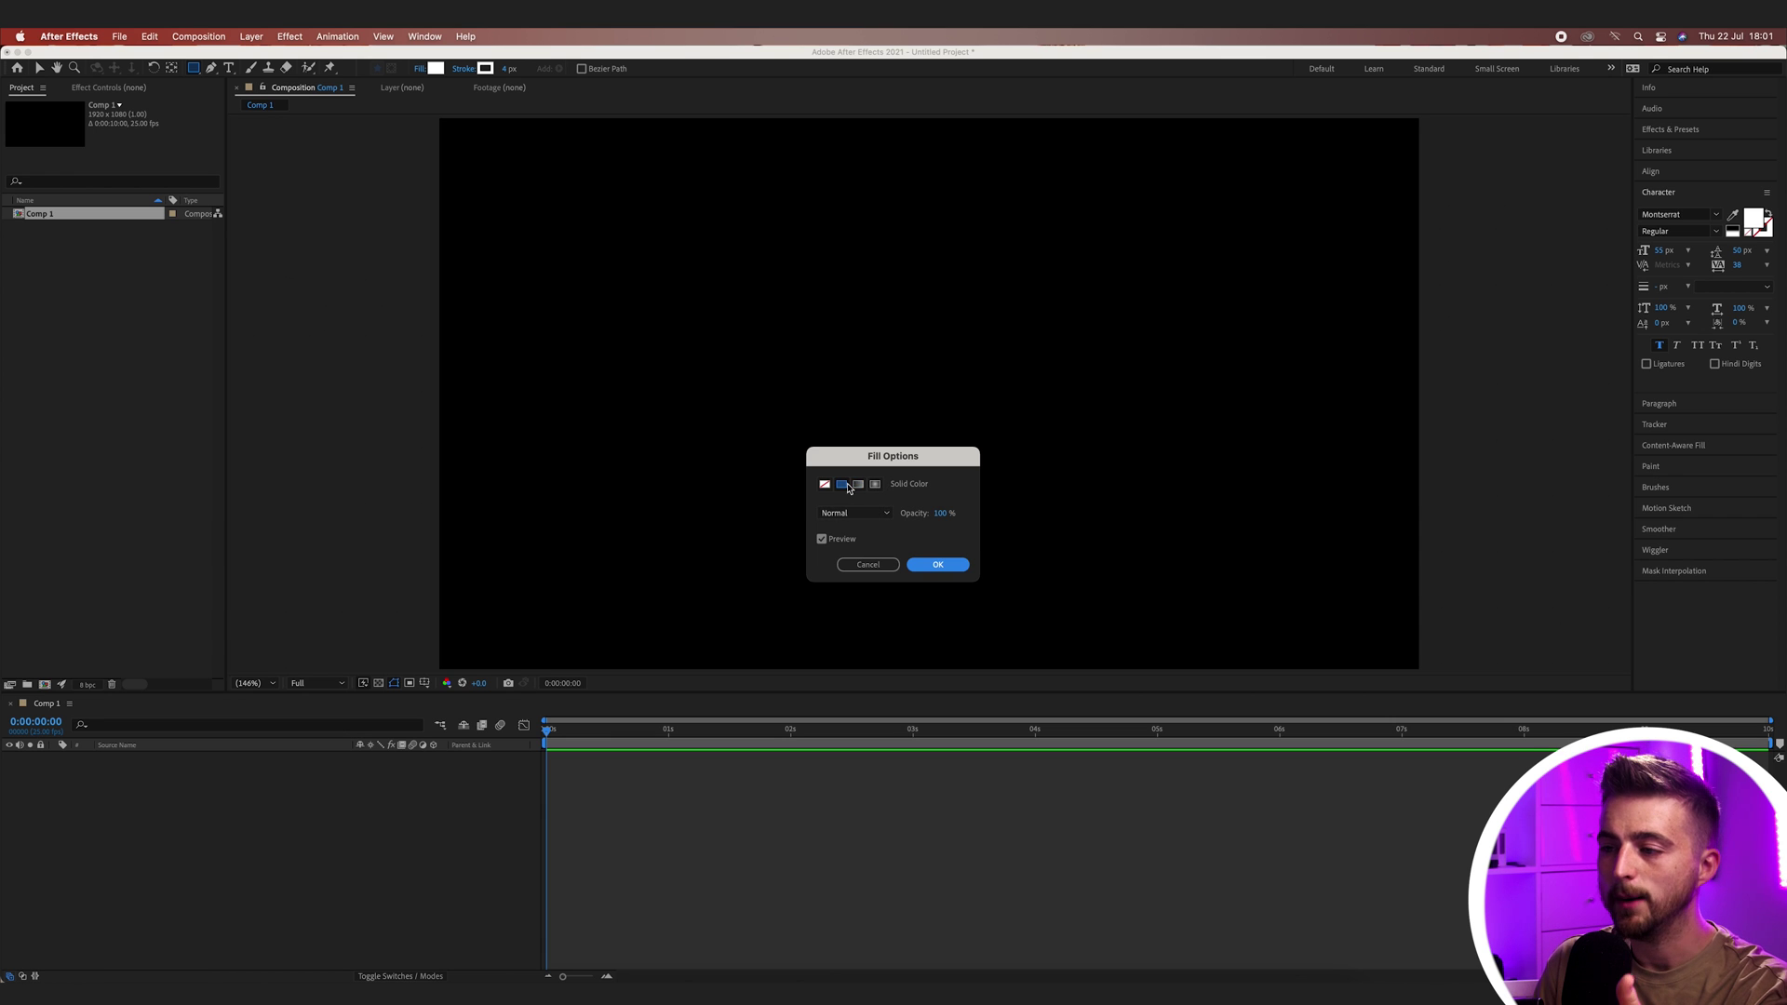
{"action": "left_click", "coordinate": [937, 563]}
{"action": "left_click", "coordinate": [433, 68]}
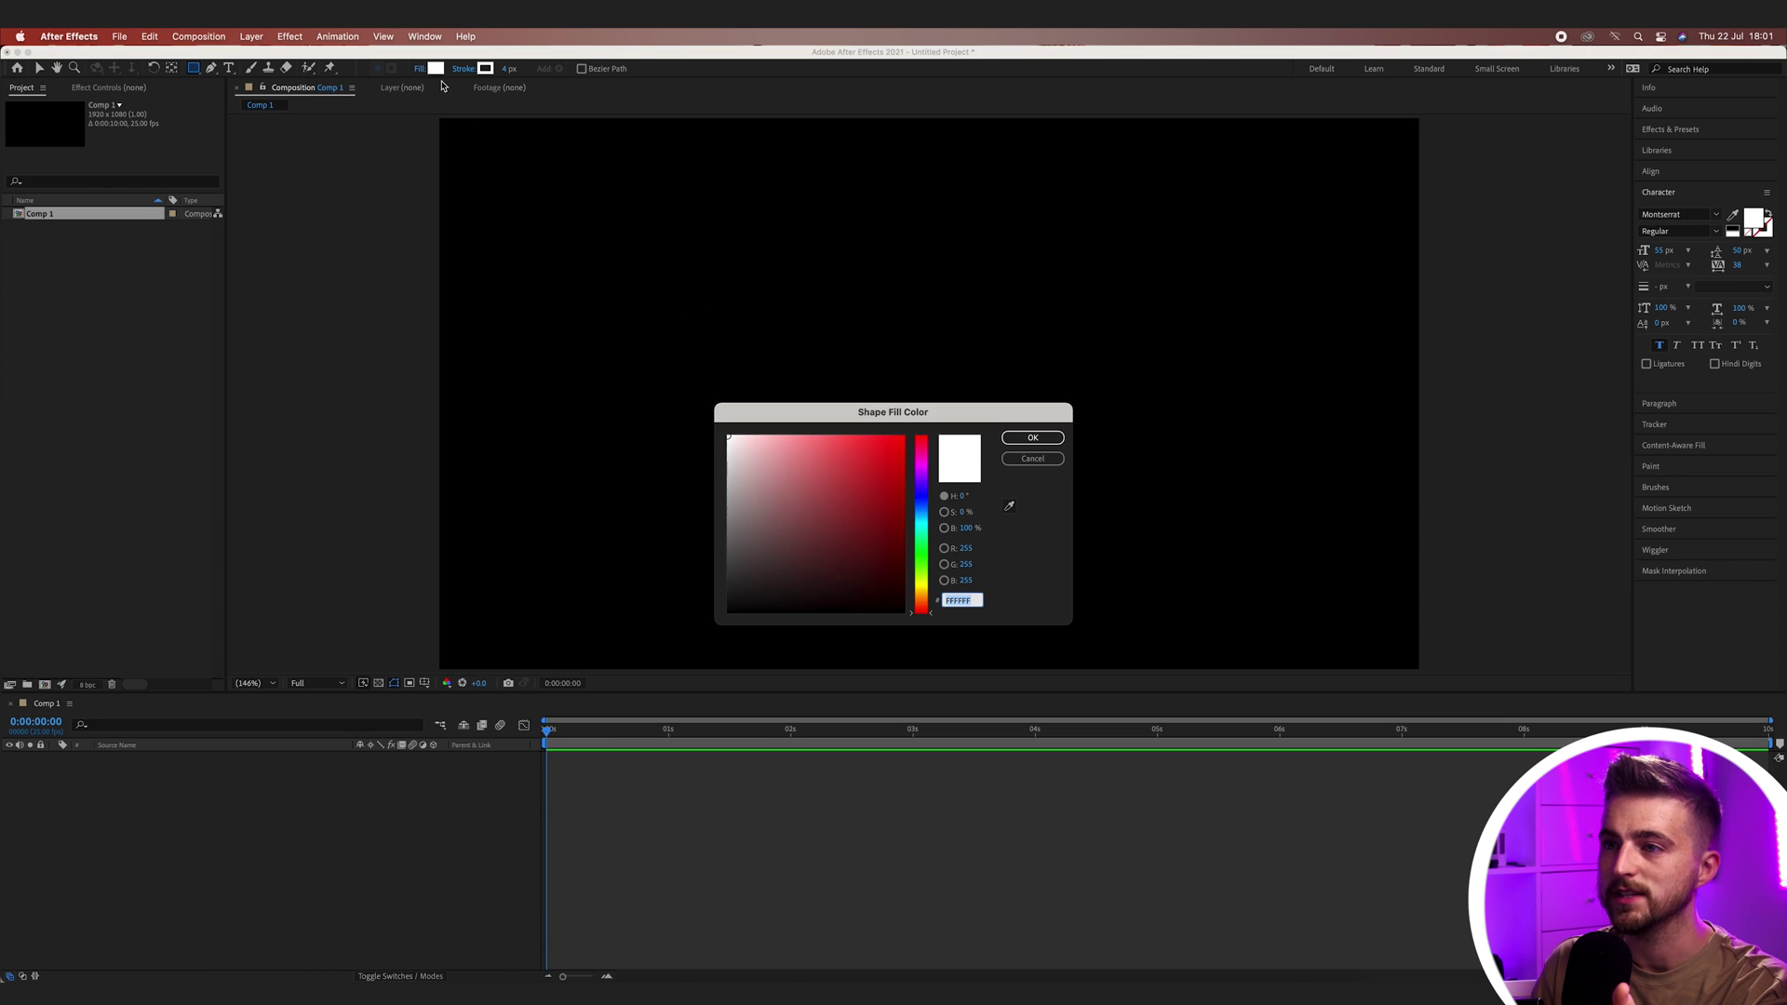
{"action": "left_click", "coordinate": [1030, 437]}
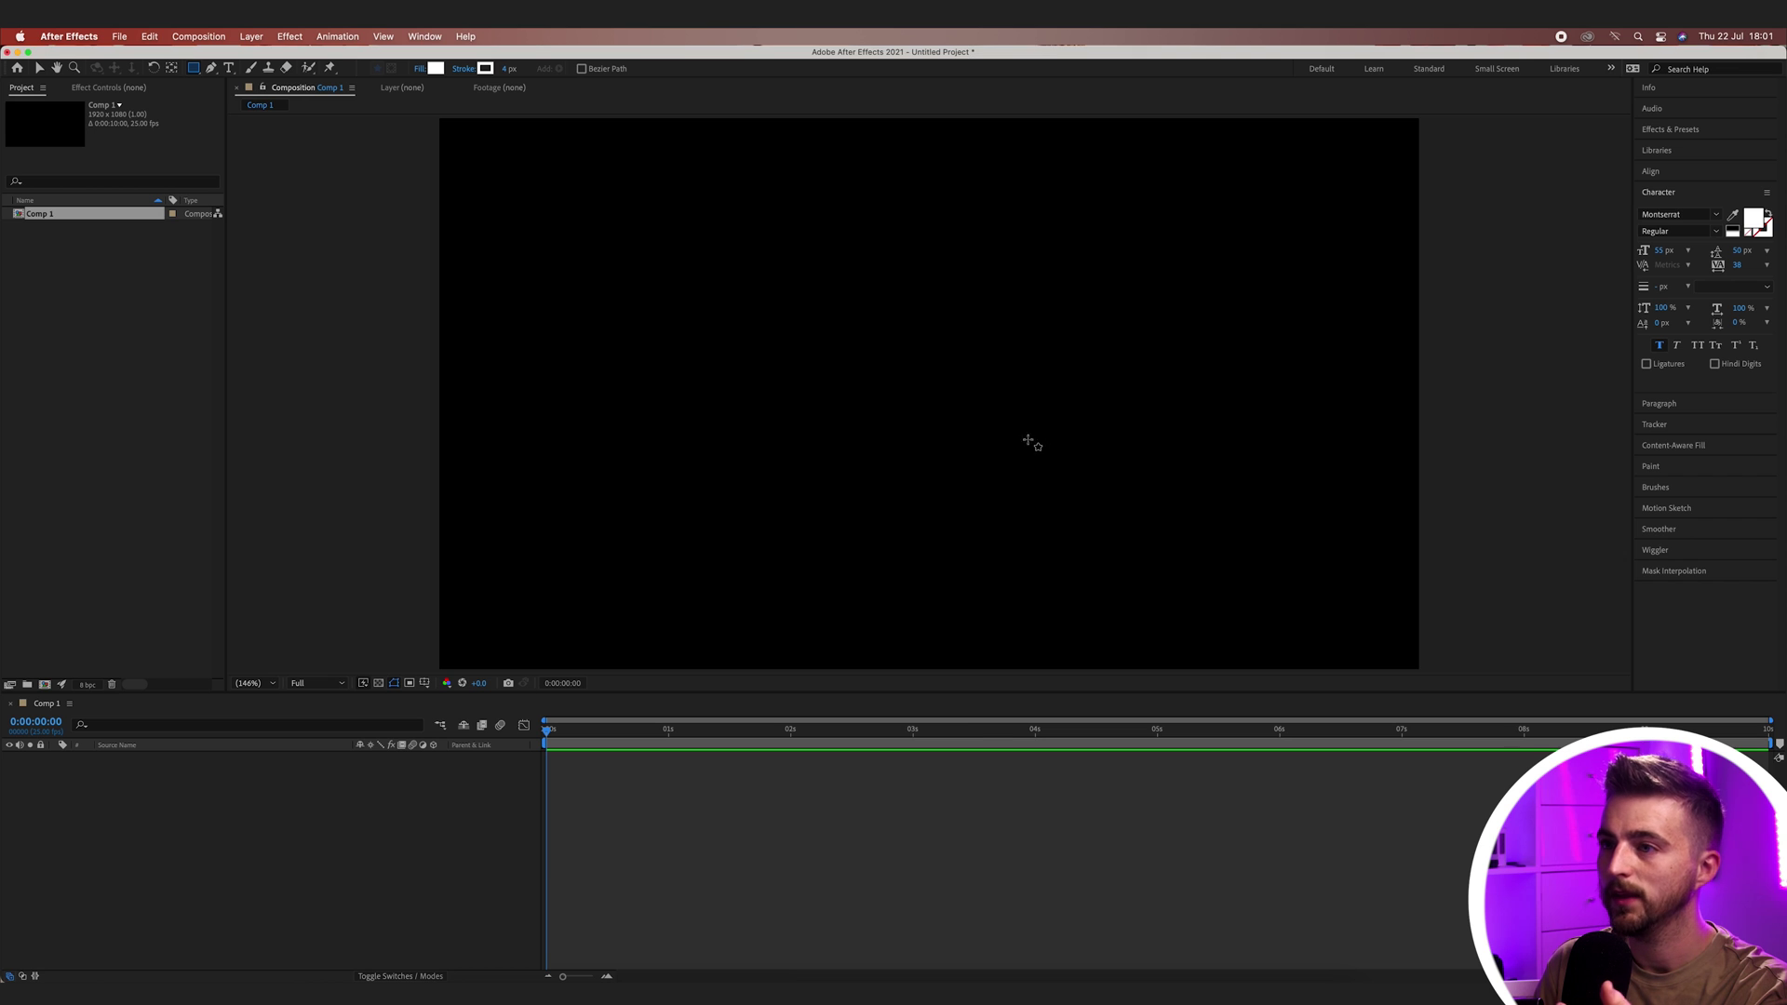
- Set the shape stroke to None
{"action": "left_click", "coordinate": [462, 69]}
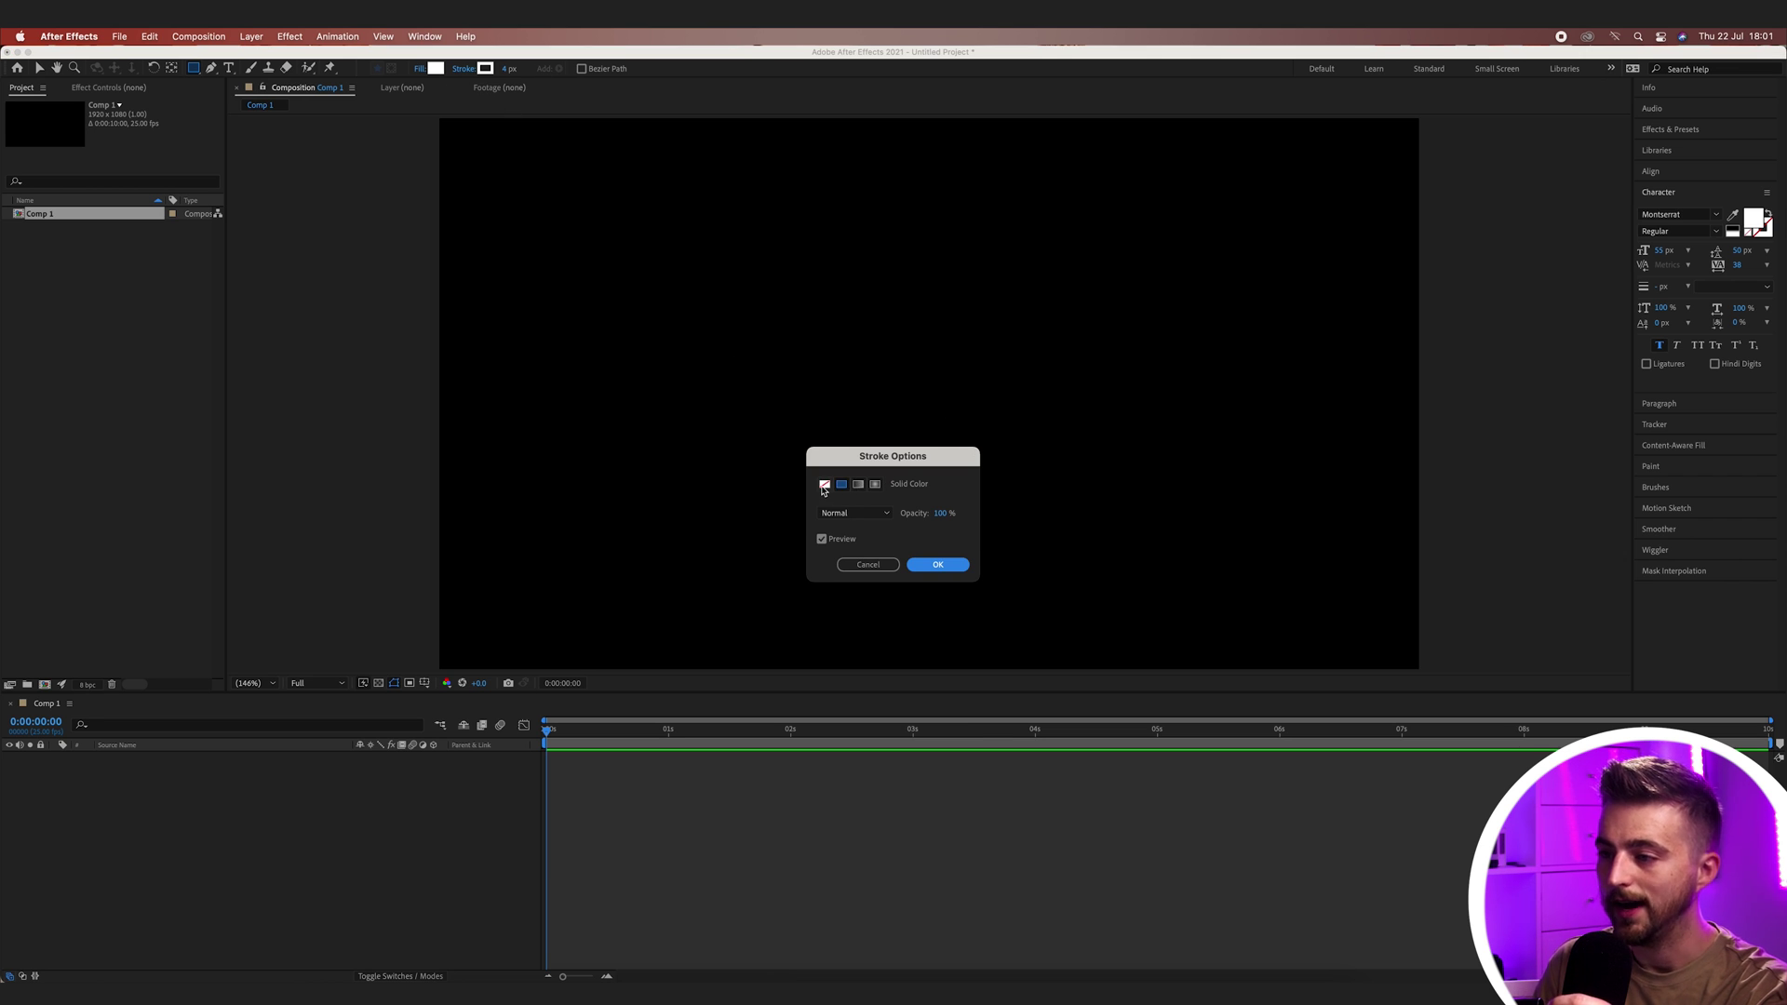
{"action": "left_click", "coordinate": [824, 484]}
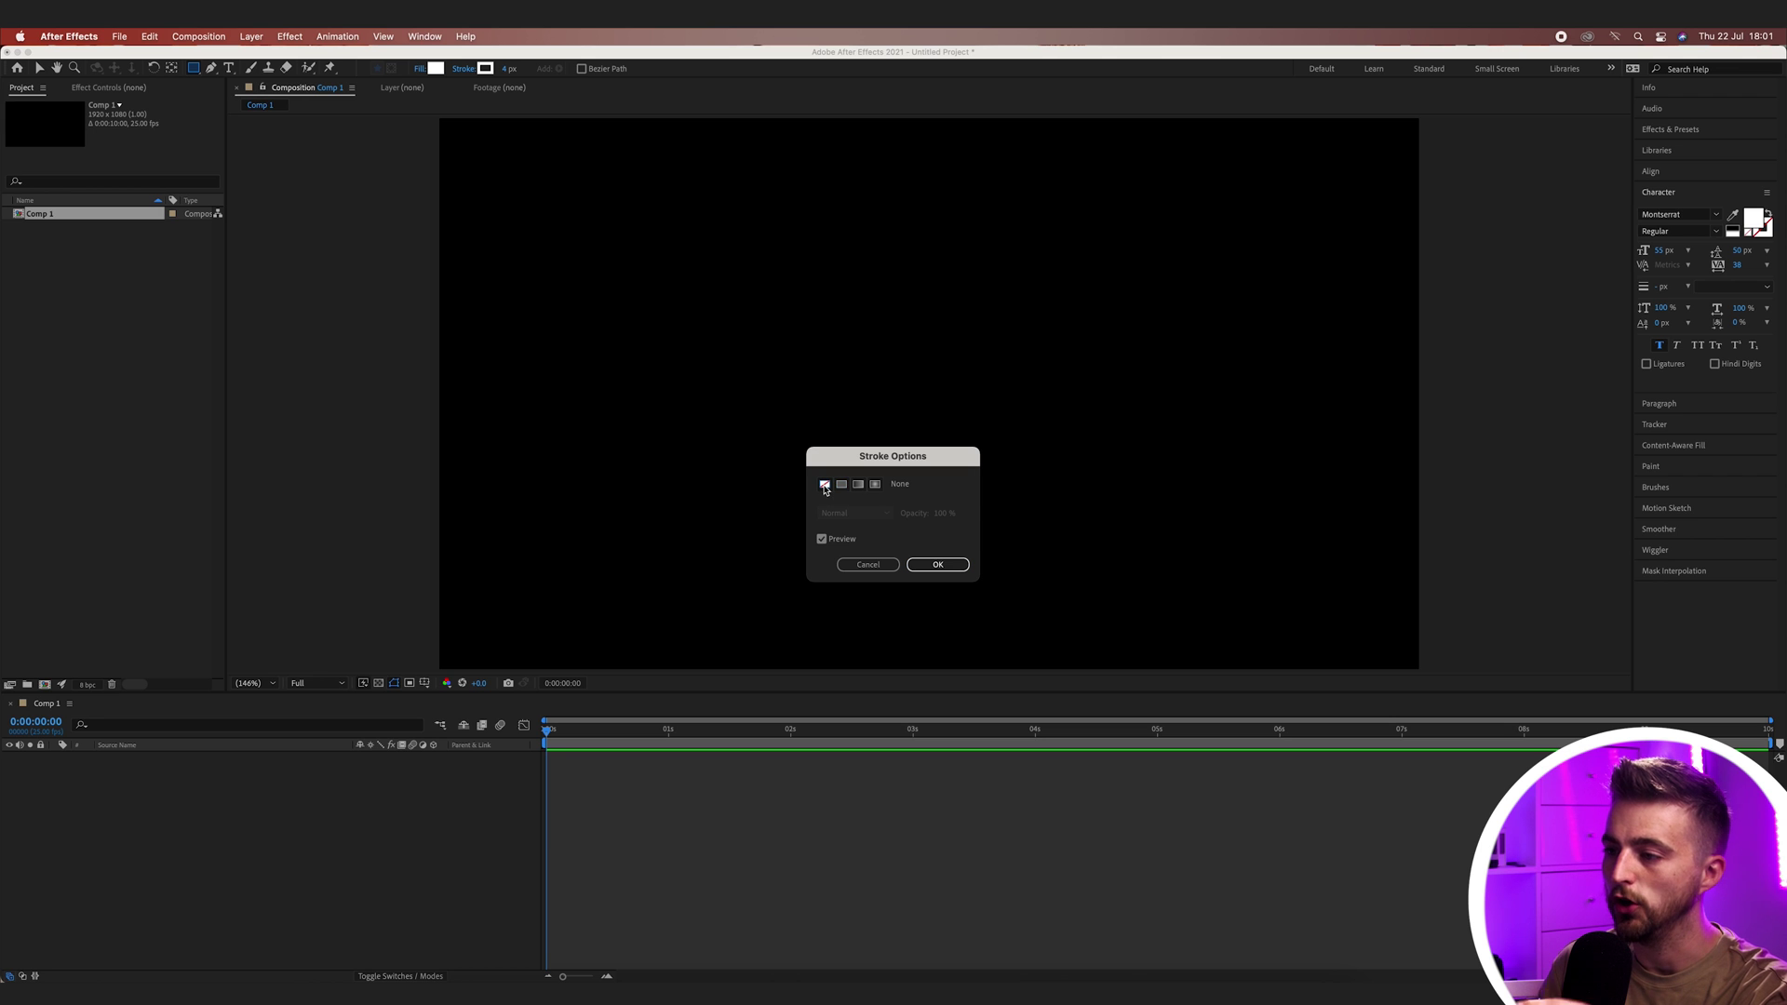
{"action": "left_click", "coordinate": [929, 565]}
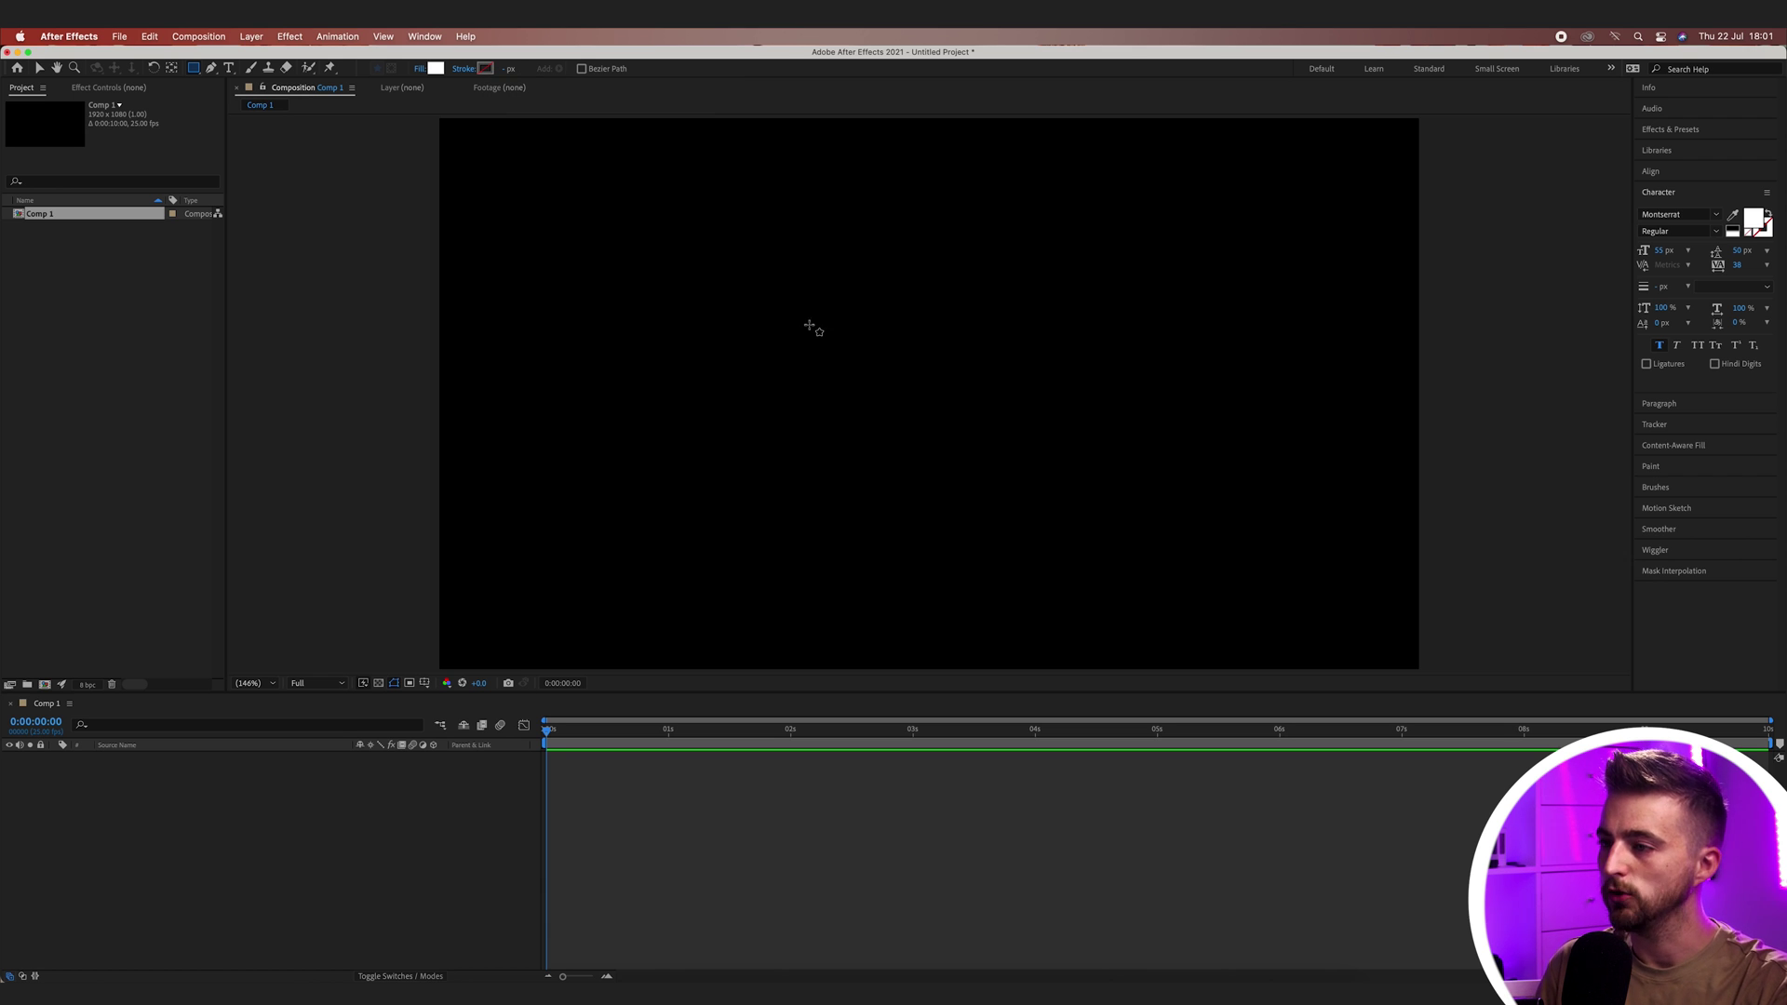
- Draw a centred white rectangle, then draw an ellipse over it with the Ellipse Tool
{"action": "mouse_move", "coordinate": [806, 319]}
{"action": "left_mouse_down"}
{"action": "mouse_move", "coordinate": [1073, 535]}
{"action": "mouse_move", "coordinate": [1066, 485]}
{"action": "left_mouse_up"}
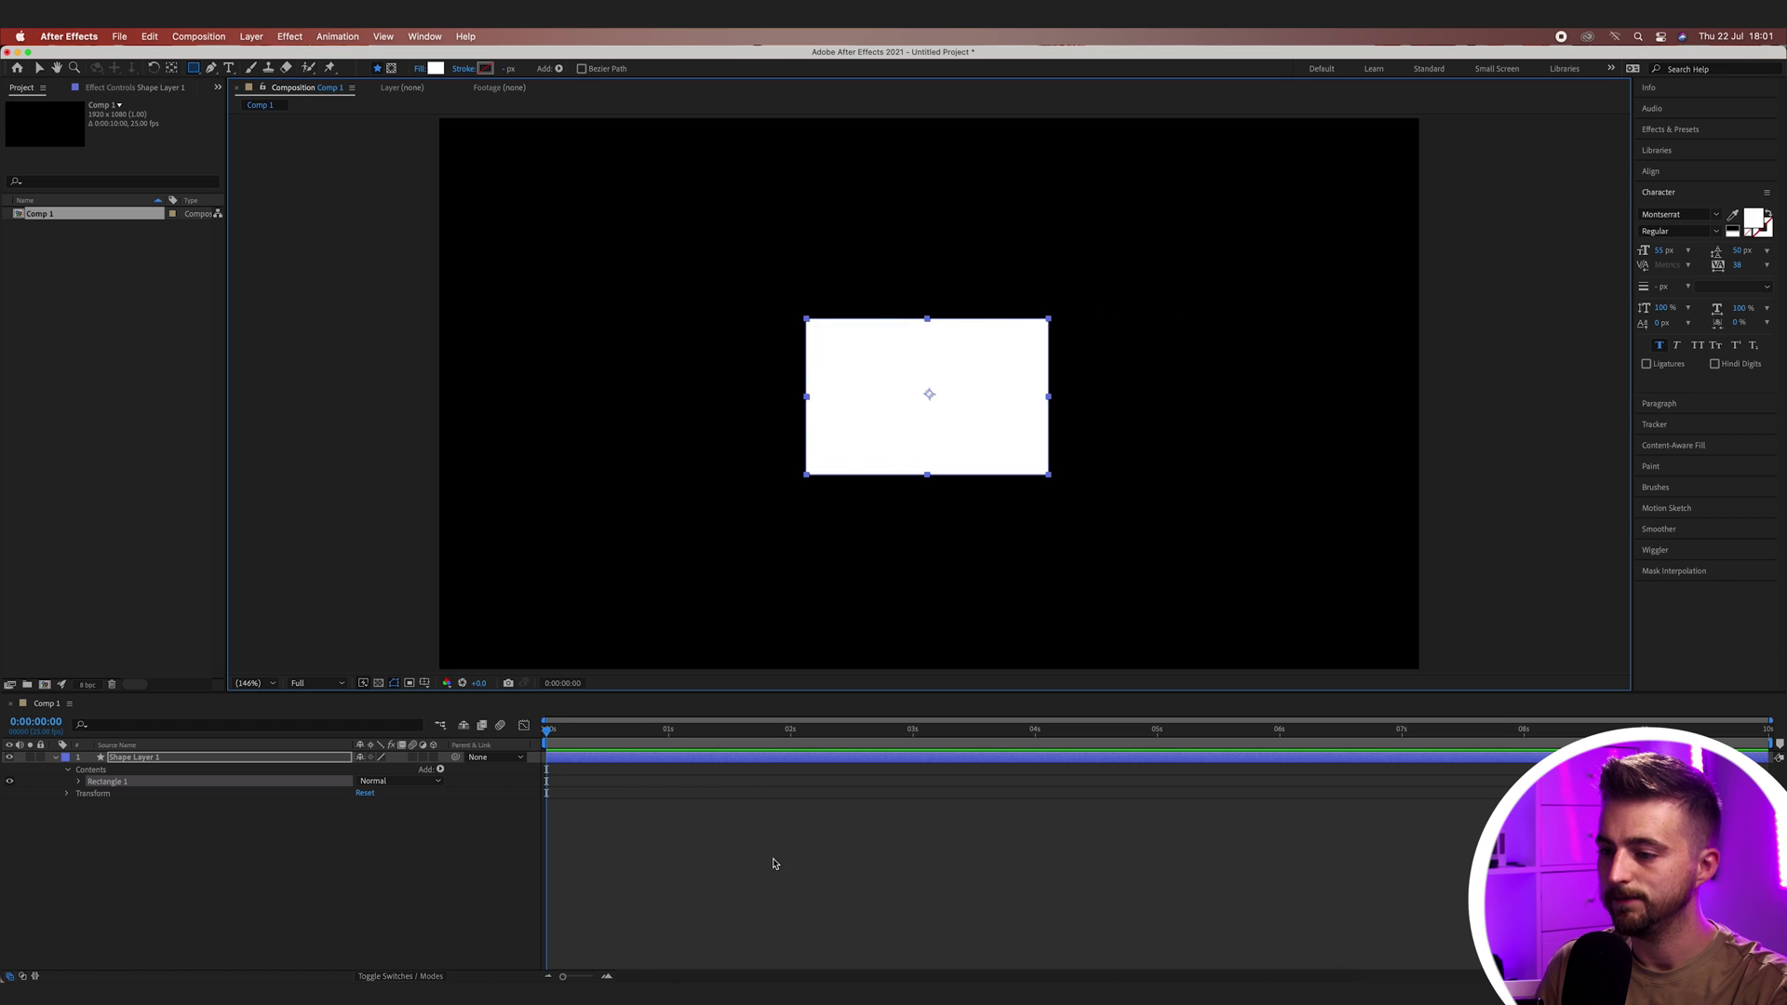
{"action": "left_click", "coordinate": [759, 891]}
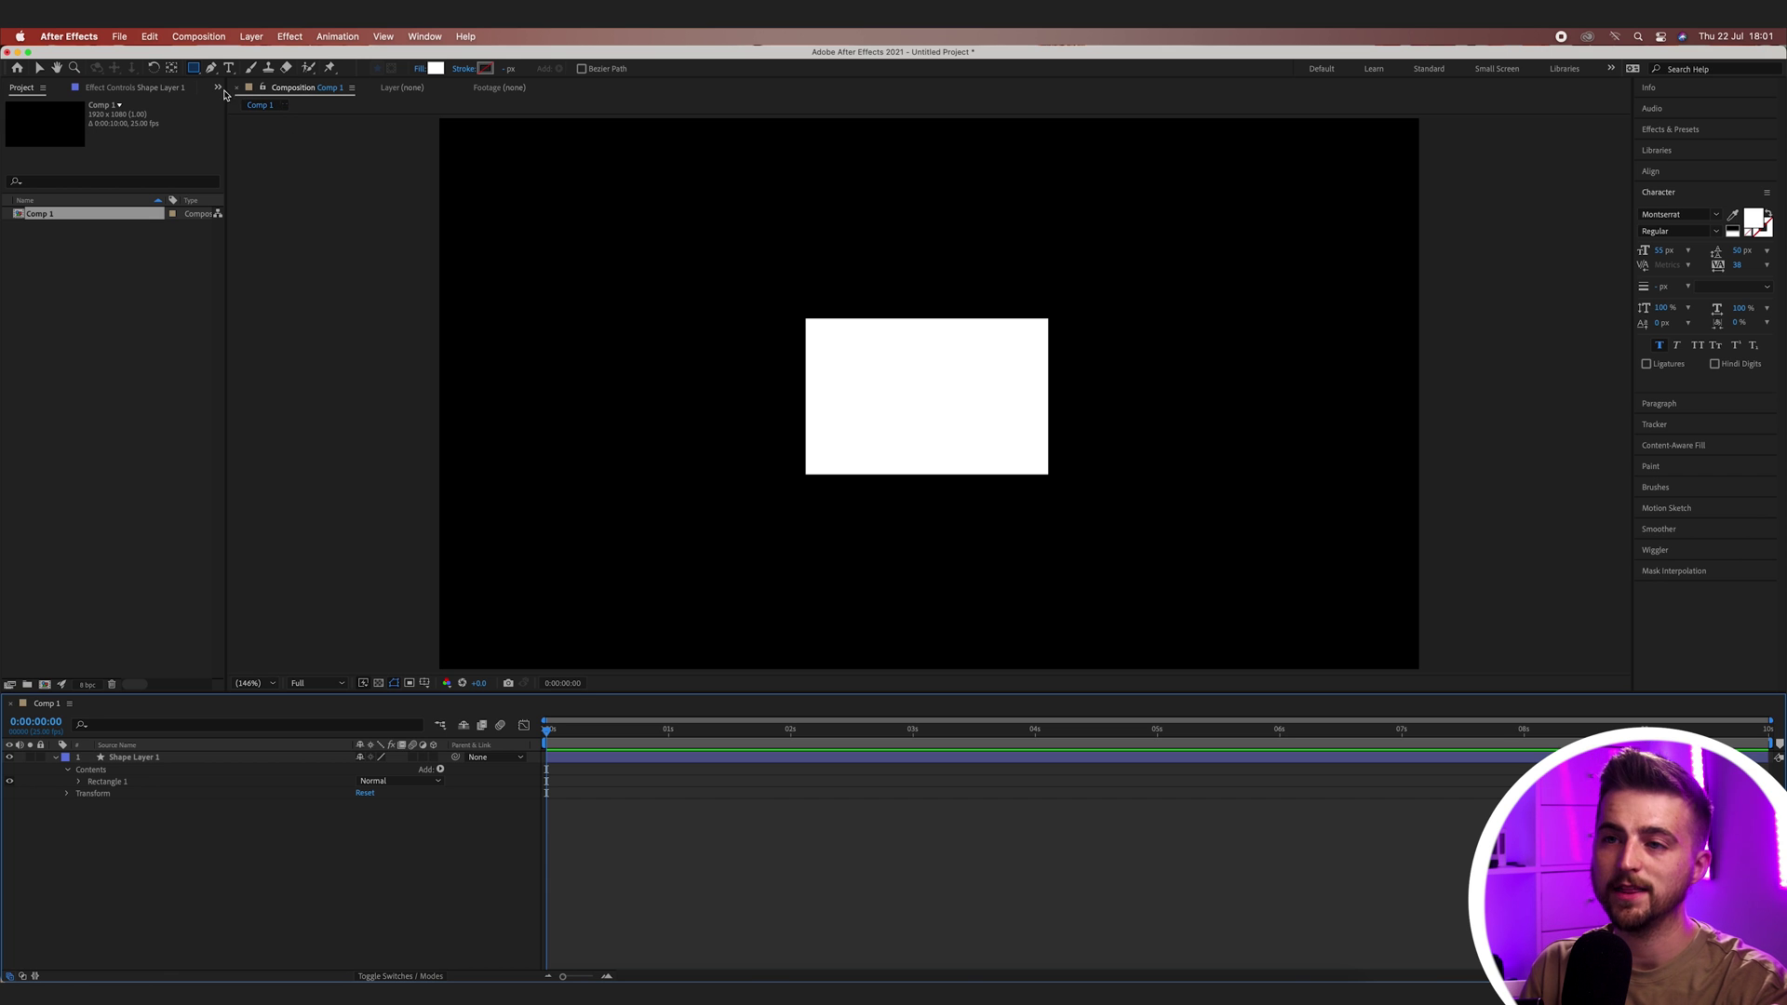
{"action": "left_click", "coordinate": [195, 70]}
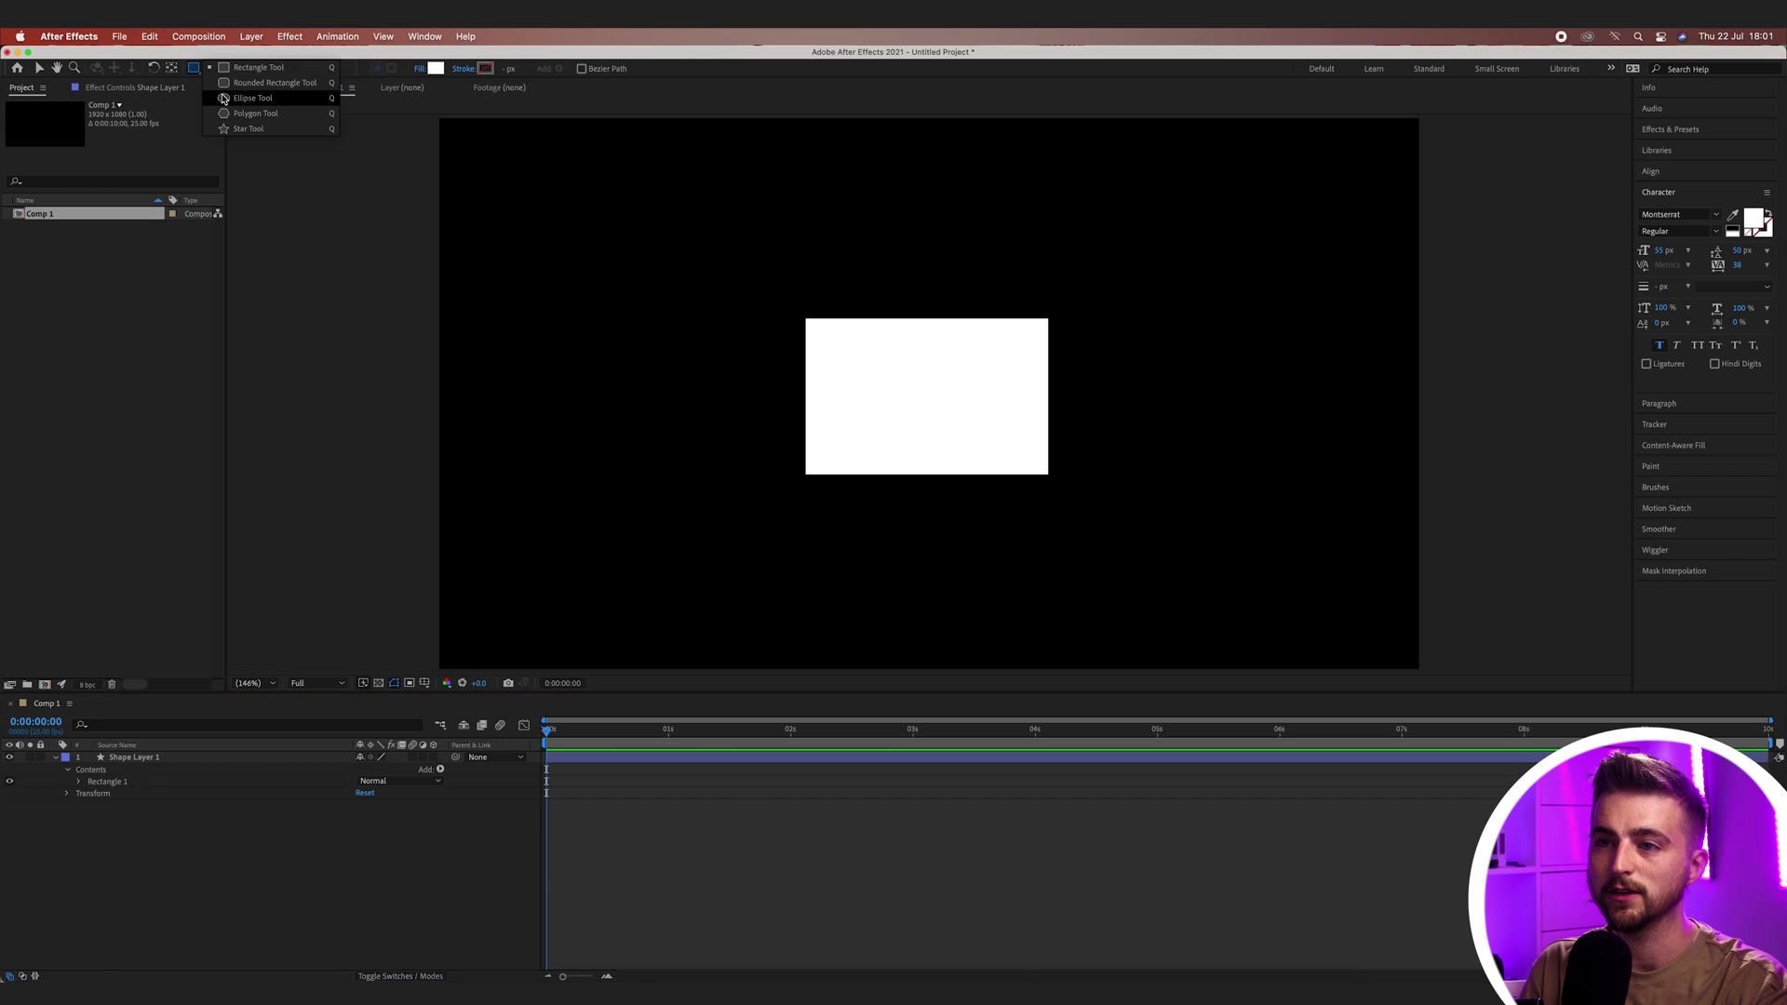
{"action": "left_click", "coordinate": [276, 102]}
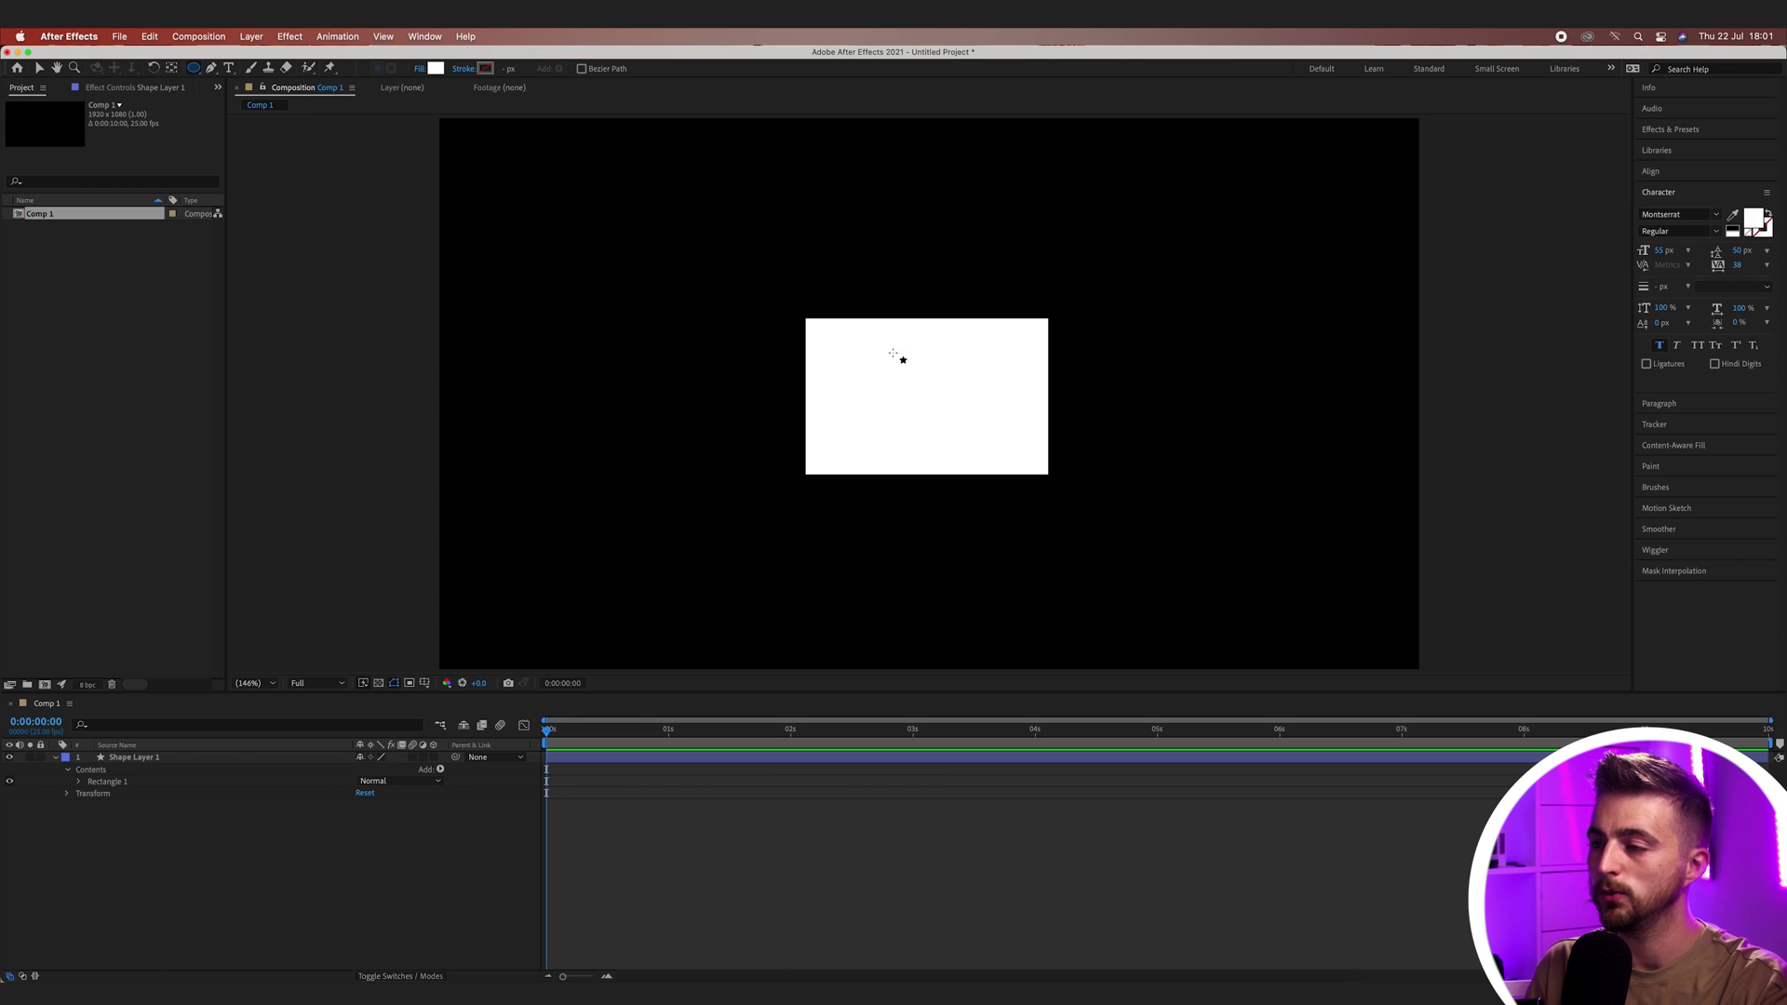
{"action": "left_click_drag", "start_coordinate": [821, 297], "coordinate": [1030, 485]}
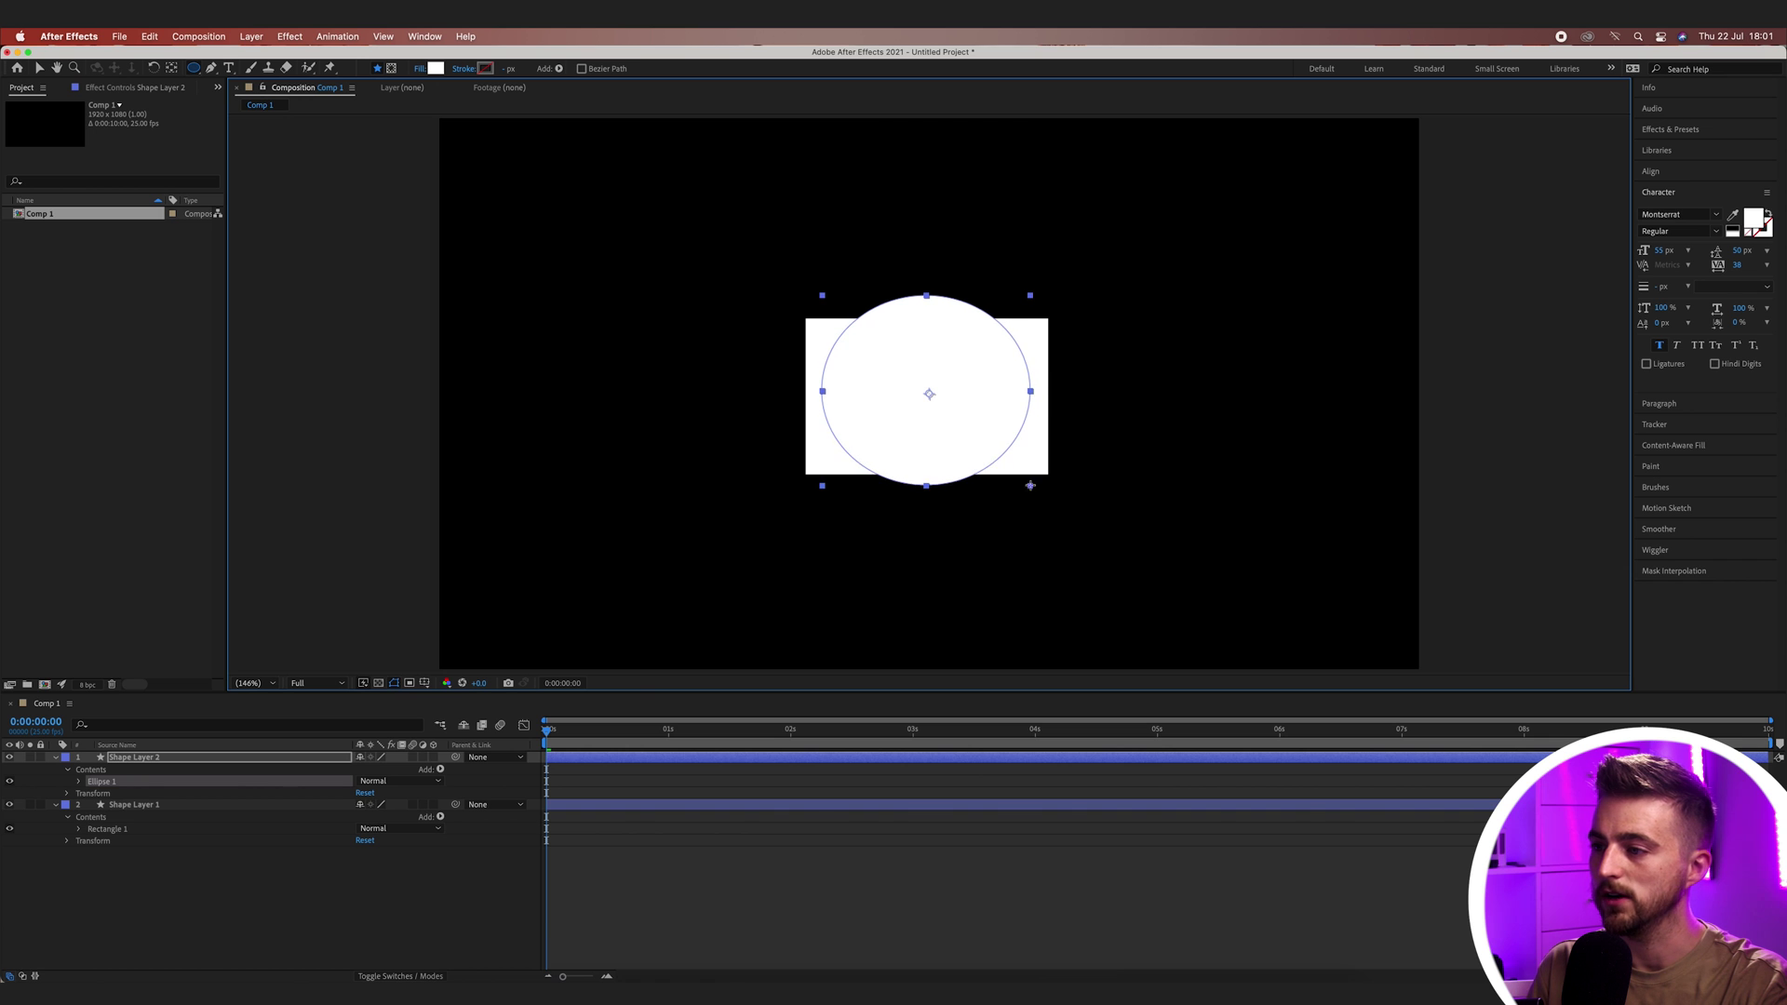
{"action": "left_click", "coordinate": [689, 884]}
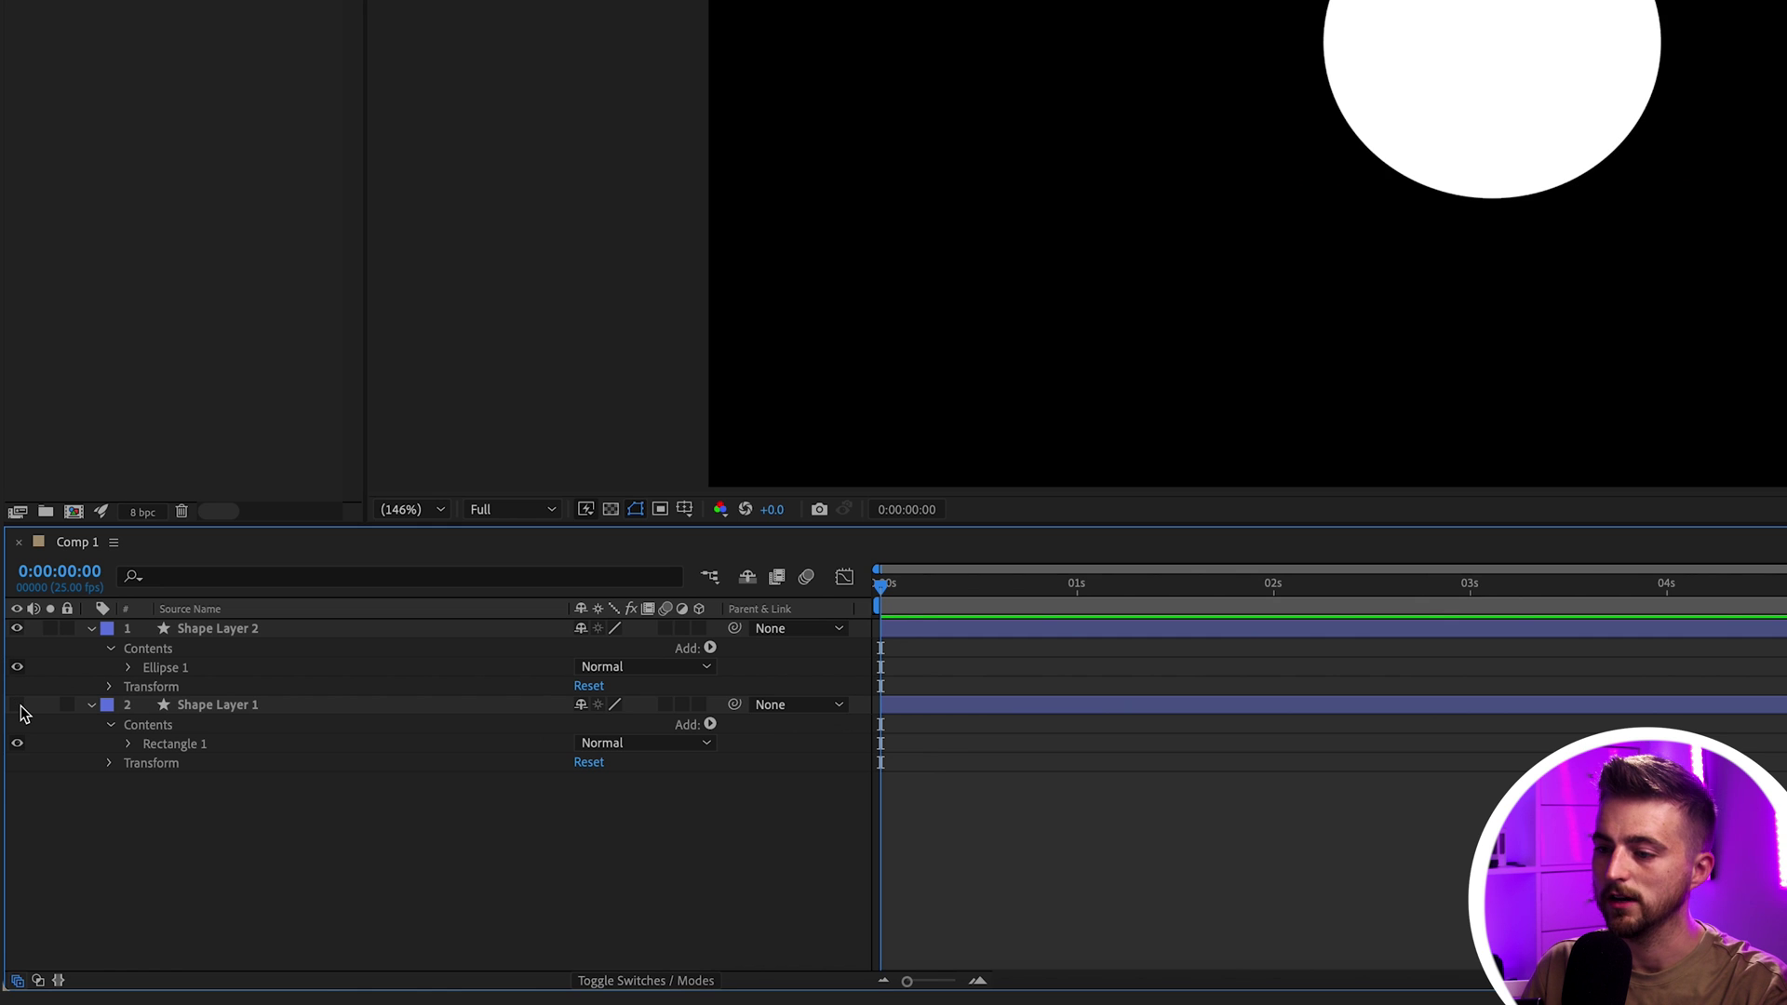
- Make the rectangle layer visible again and select Shape Layer 1
{"action": "left_click", "coordinate": [18, 705]}
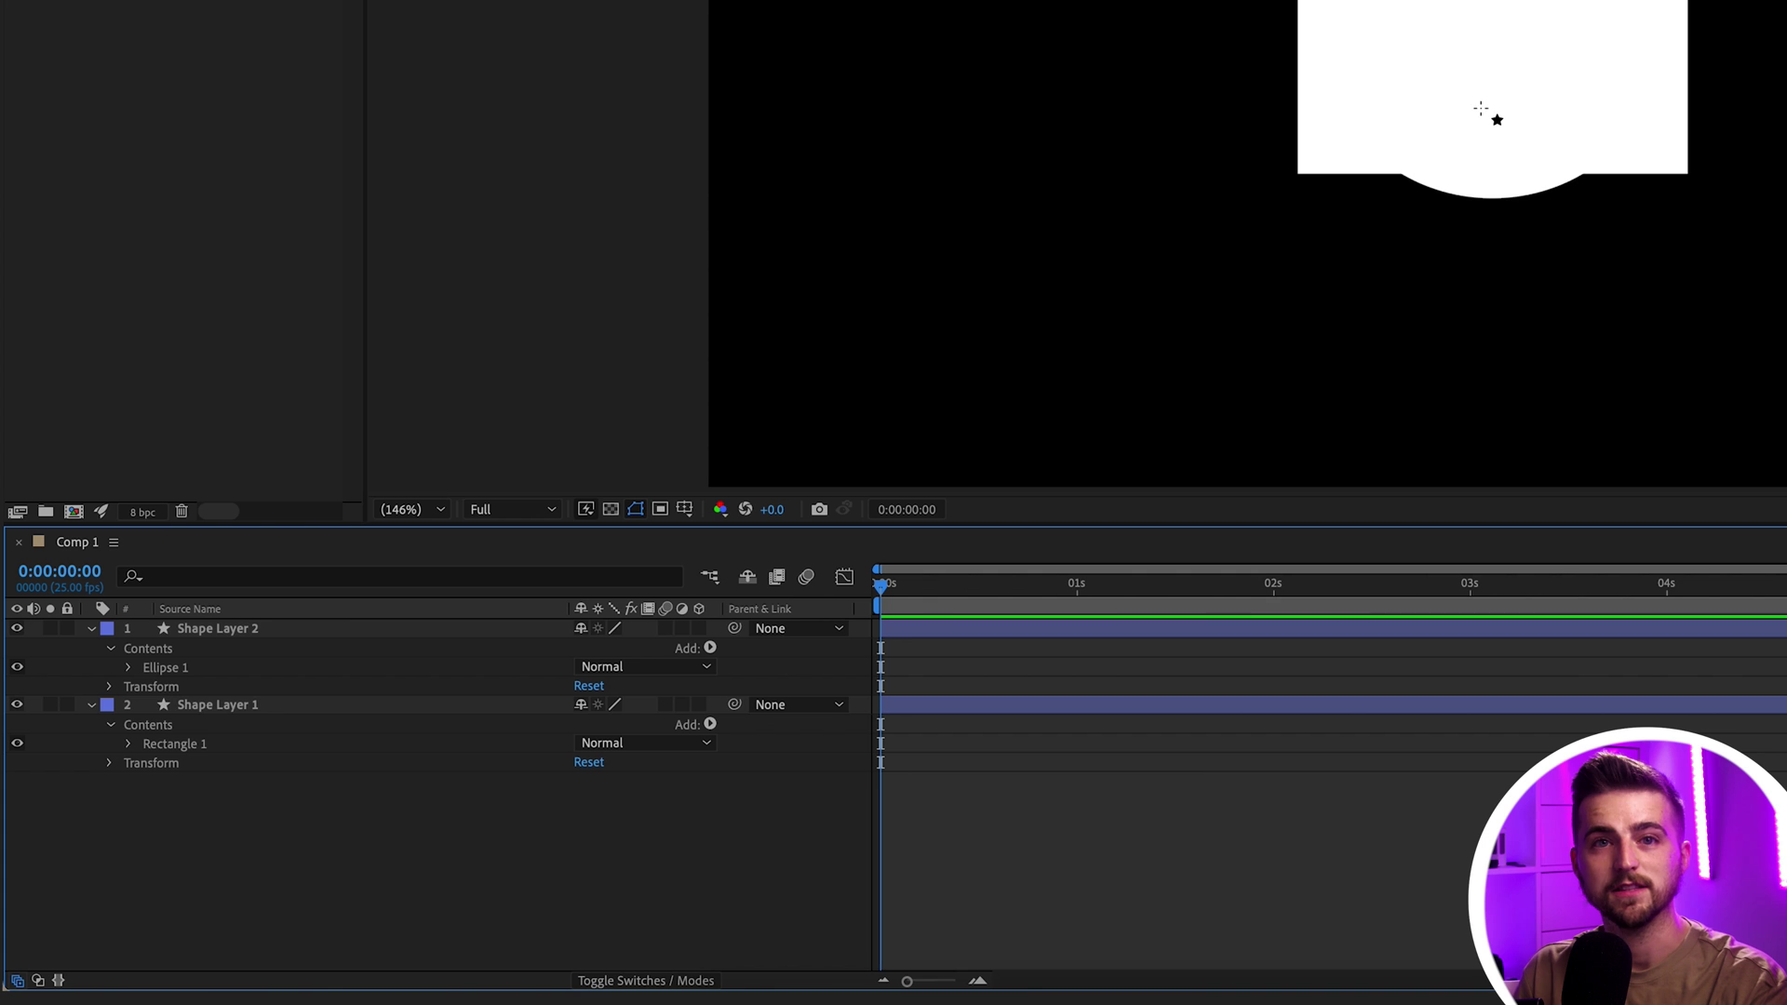
{"action": "left_click", "coordinate": [215, 707]}
{"action": "left_click", "coordinate": [17, 704]}
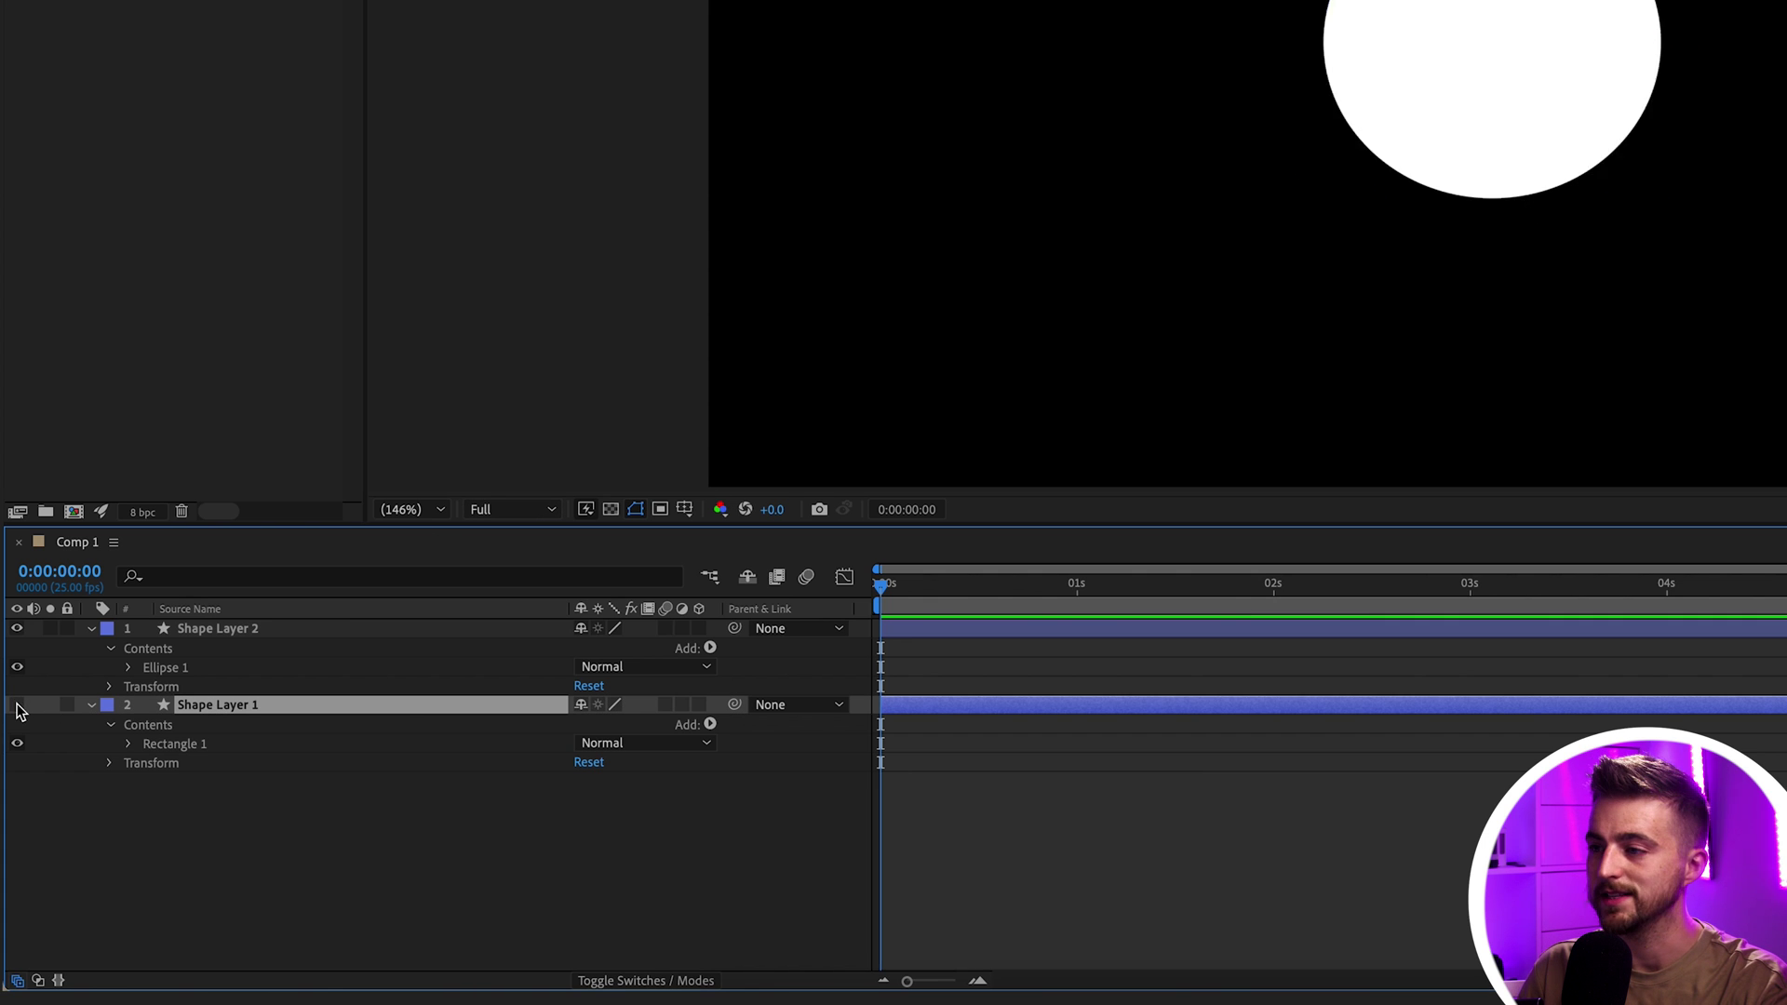
{"action": "left_click", "coordinate": [17, 704]}
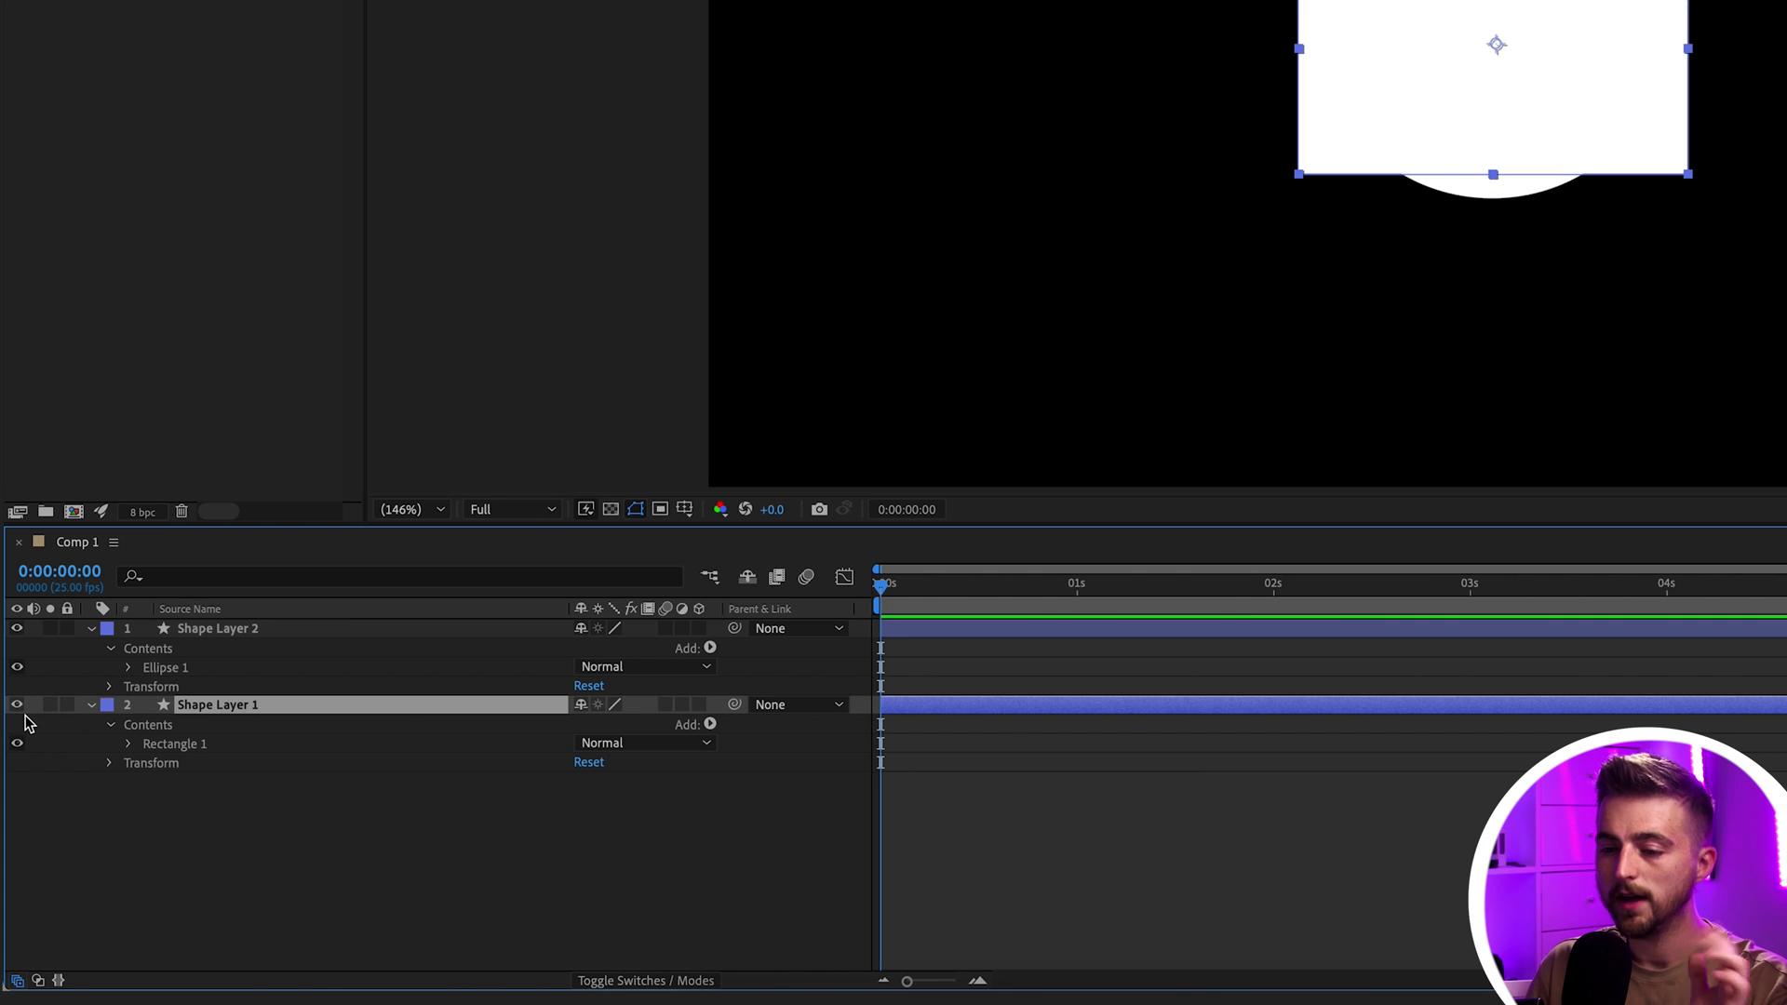
- Convert Rectangle 1's Rectangle Path 1 into a Bezier path
{"action": "left_click", "coordinate": [111, 725]}
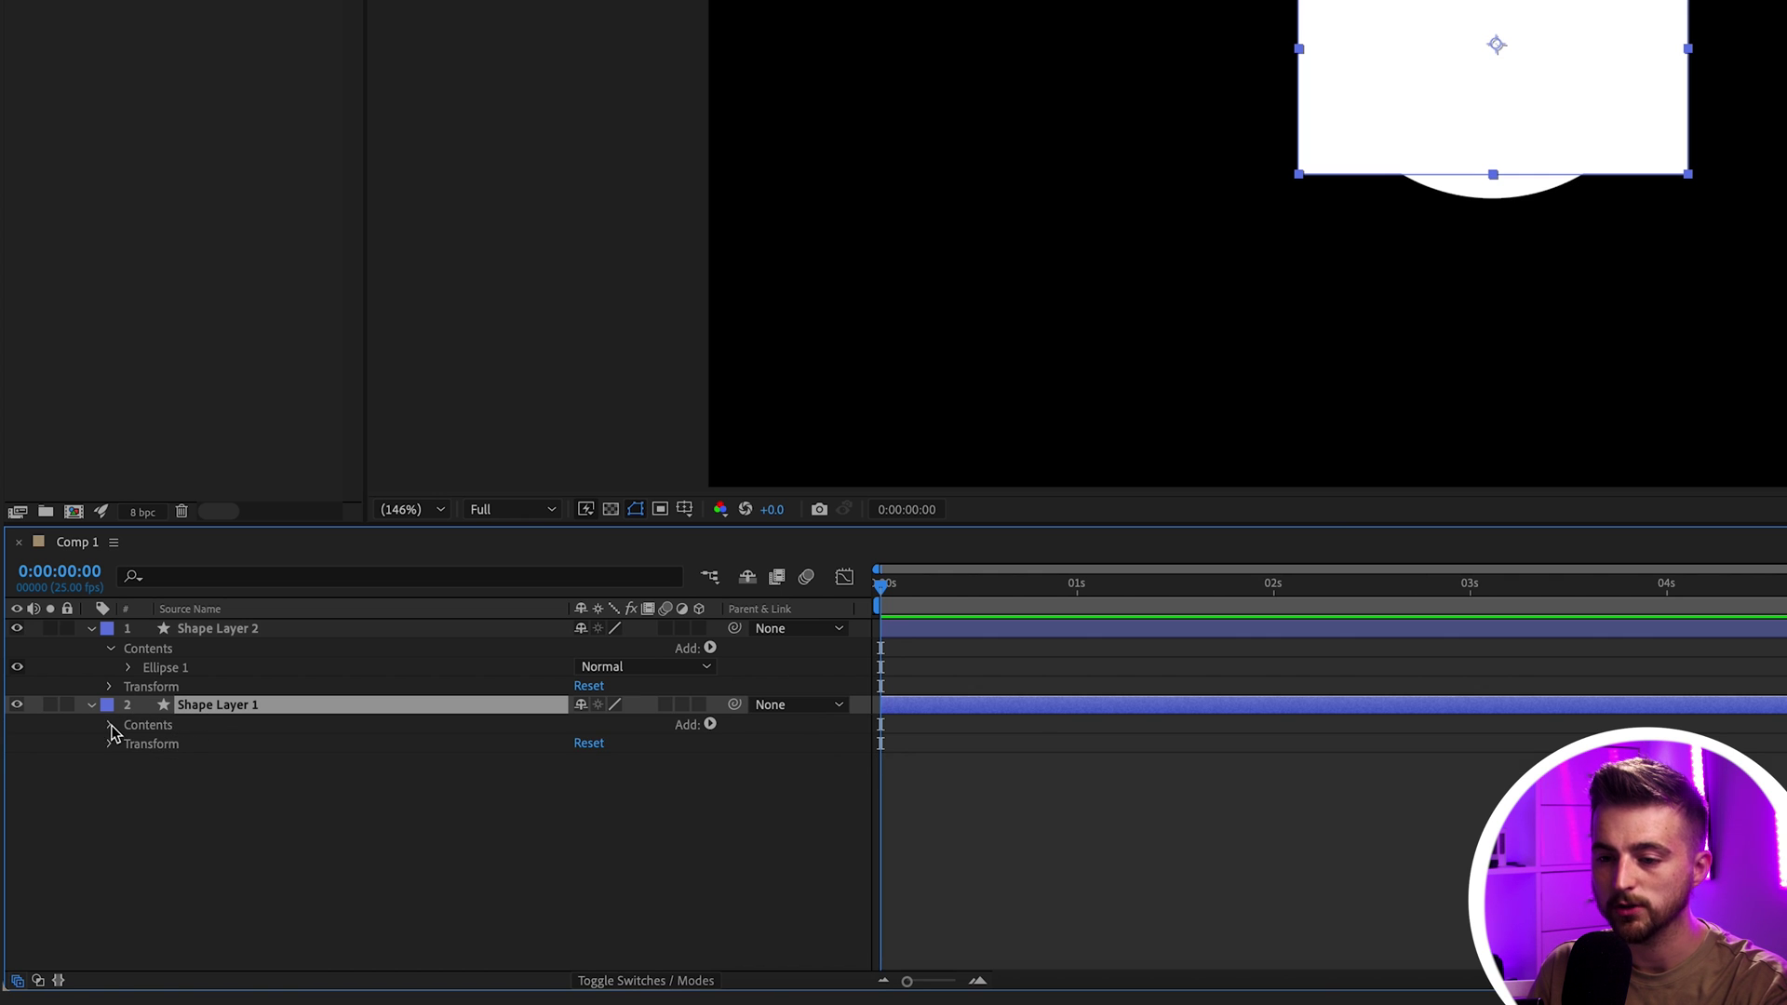
{"action": "left_click", "coordinate": [110, 725]}
{"action": "left_click", "coordinate": [127, 745]}
{"action": "left_click", "coordinate": [205, 770]}
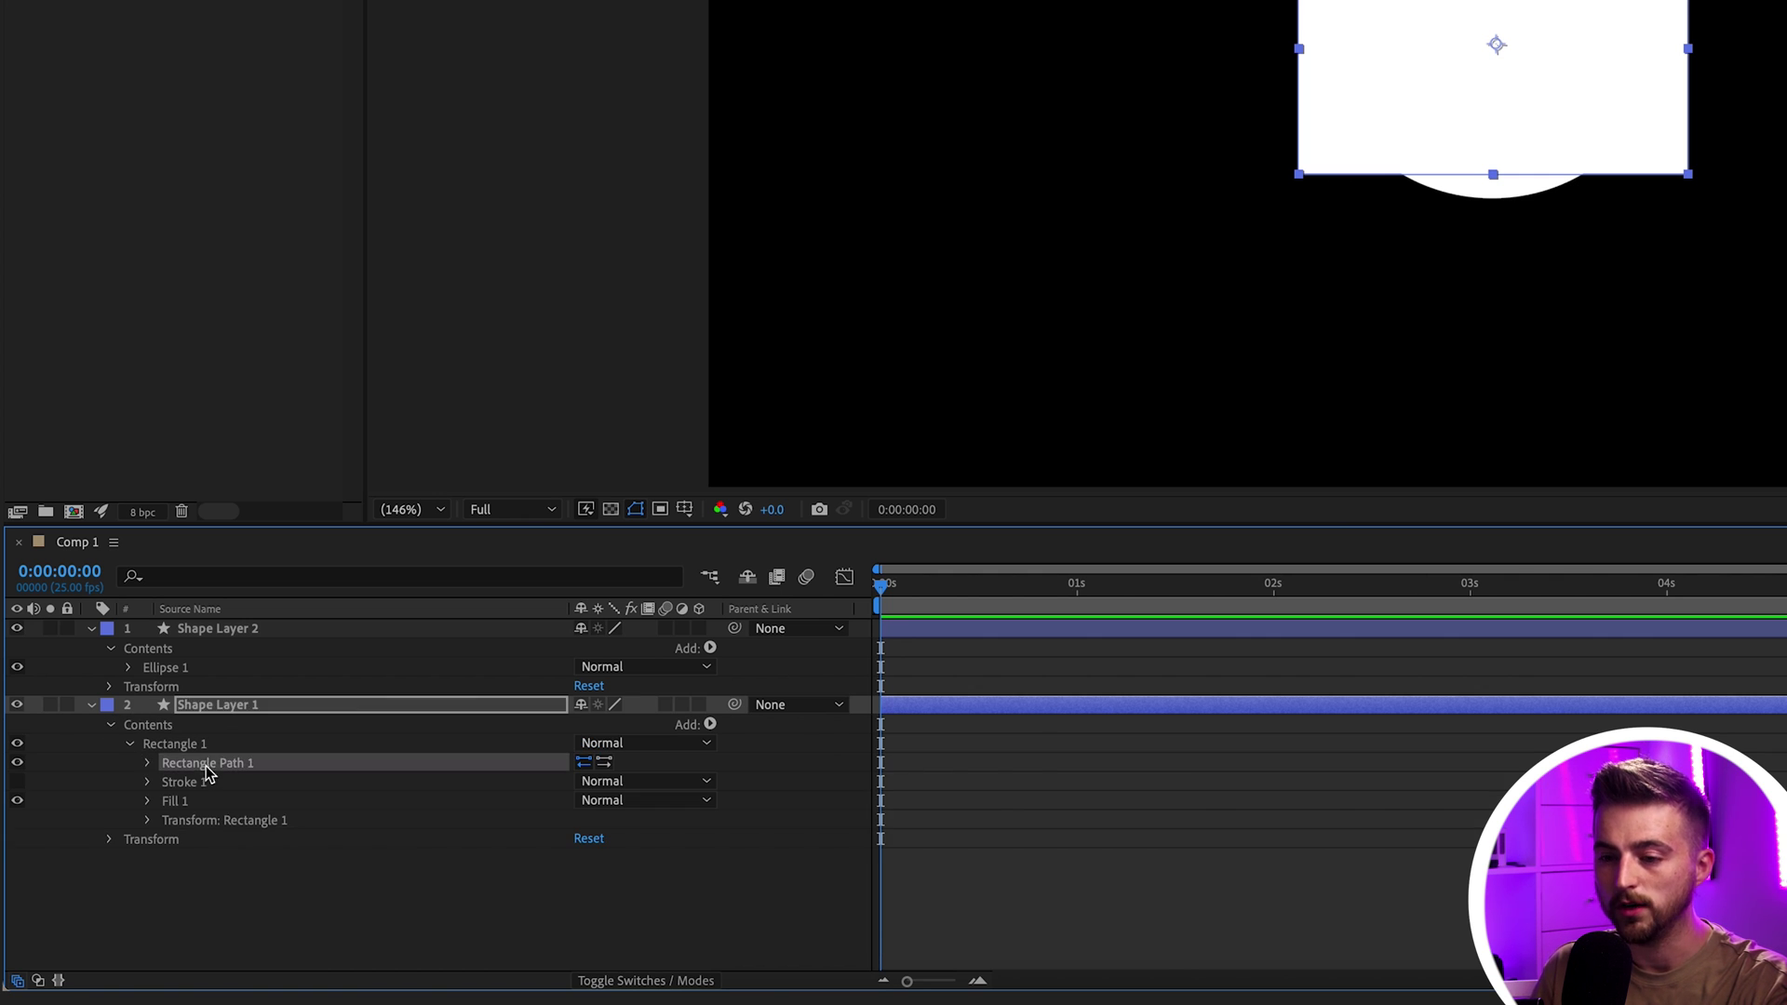
{"action": "right_click", "coordinate": [178, 761]}
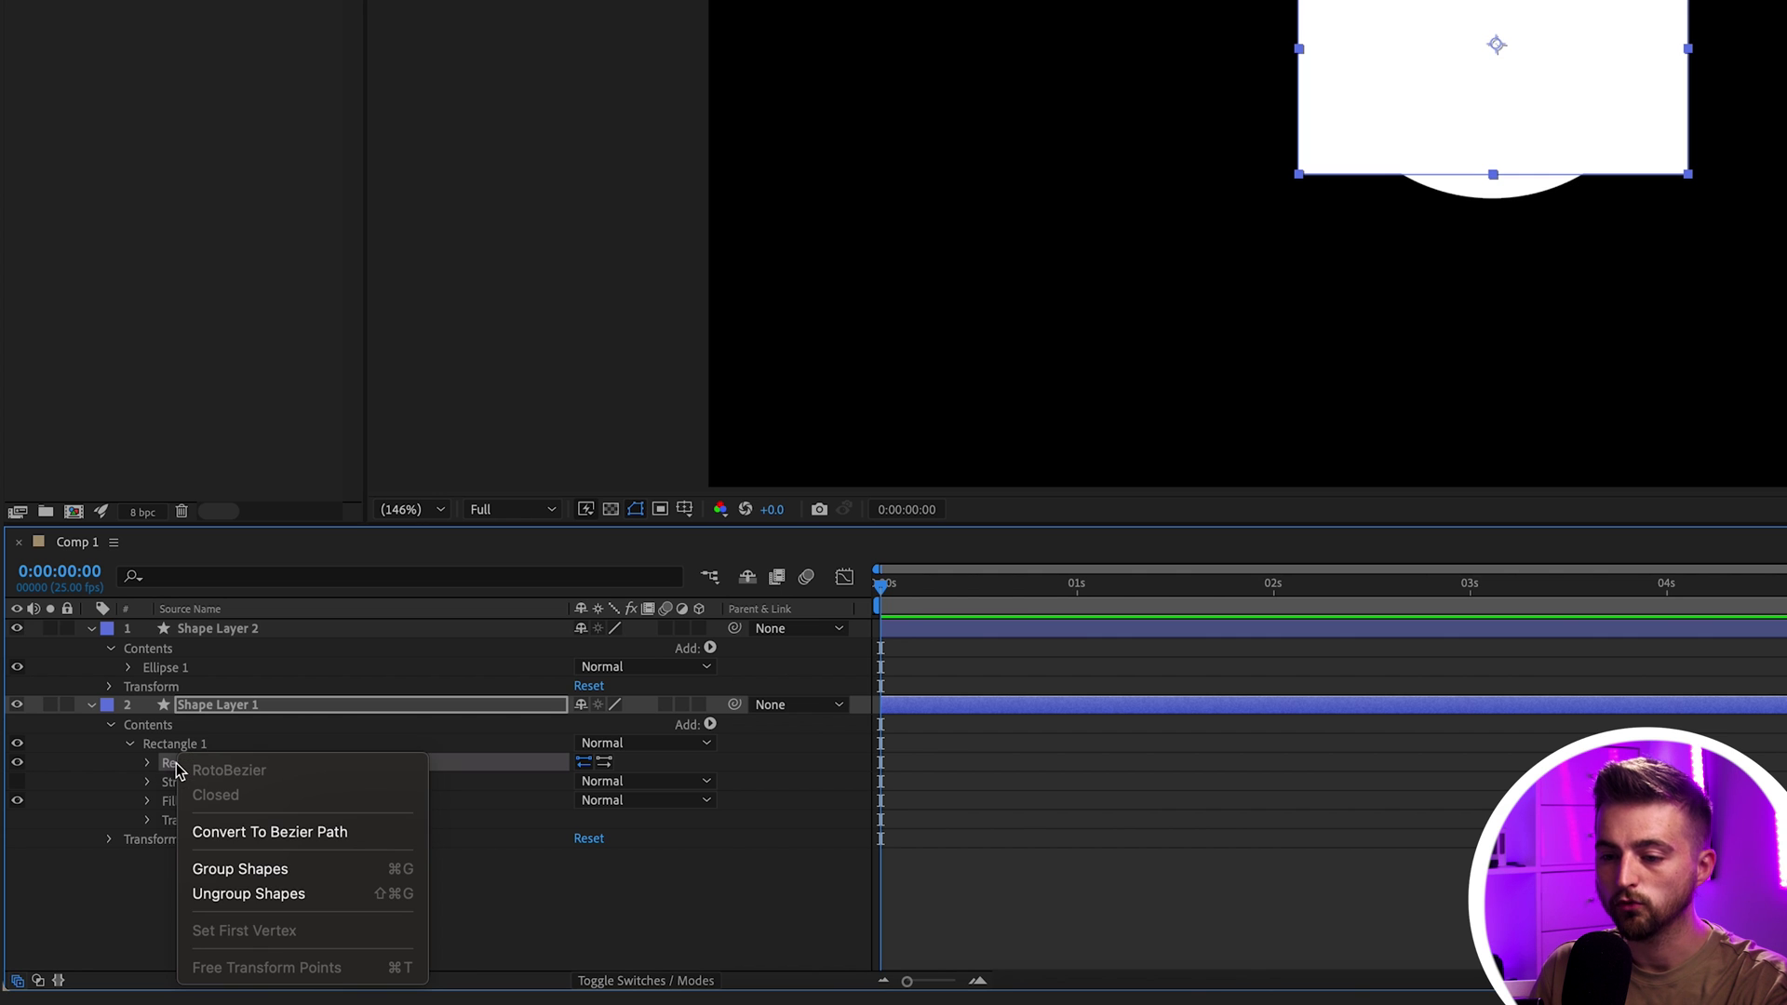
{"action": "left_click", "coordinate": [279, 832]}
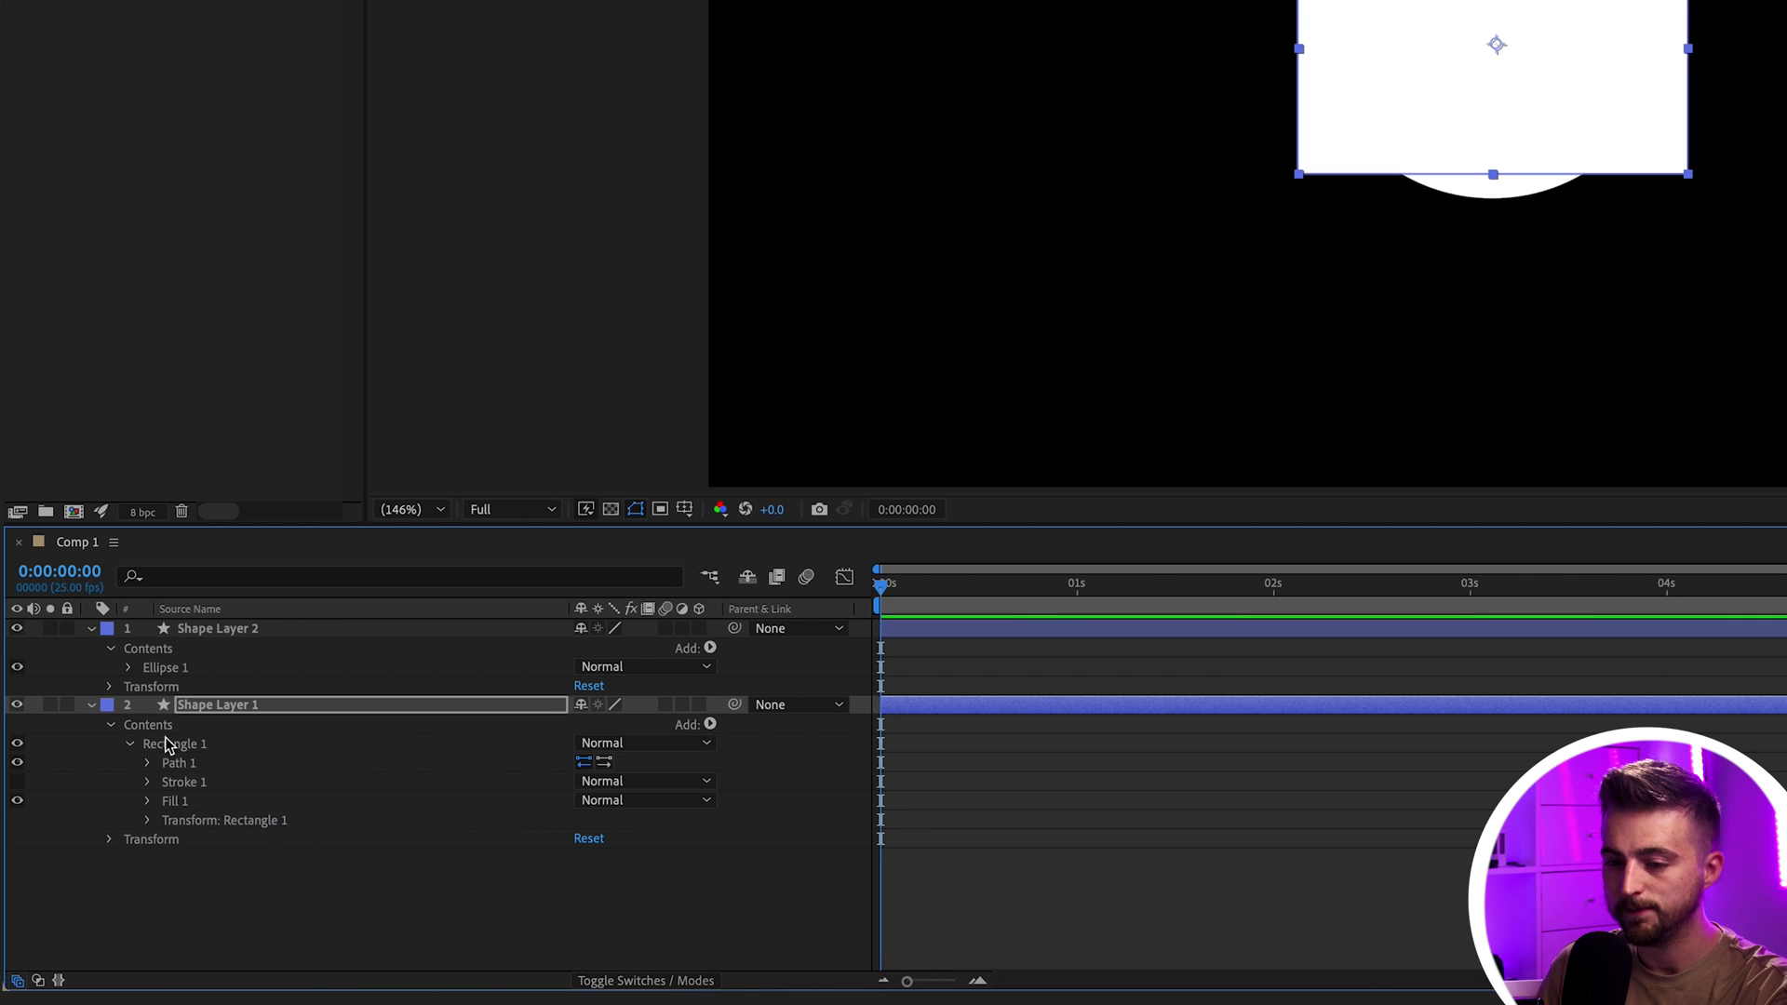
- Set a Path keyframe on the rectangle at 0:00:01:20
{"action": "left_click", "coordinate": [149, 763]}
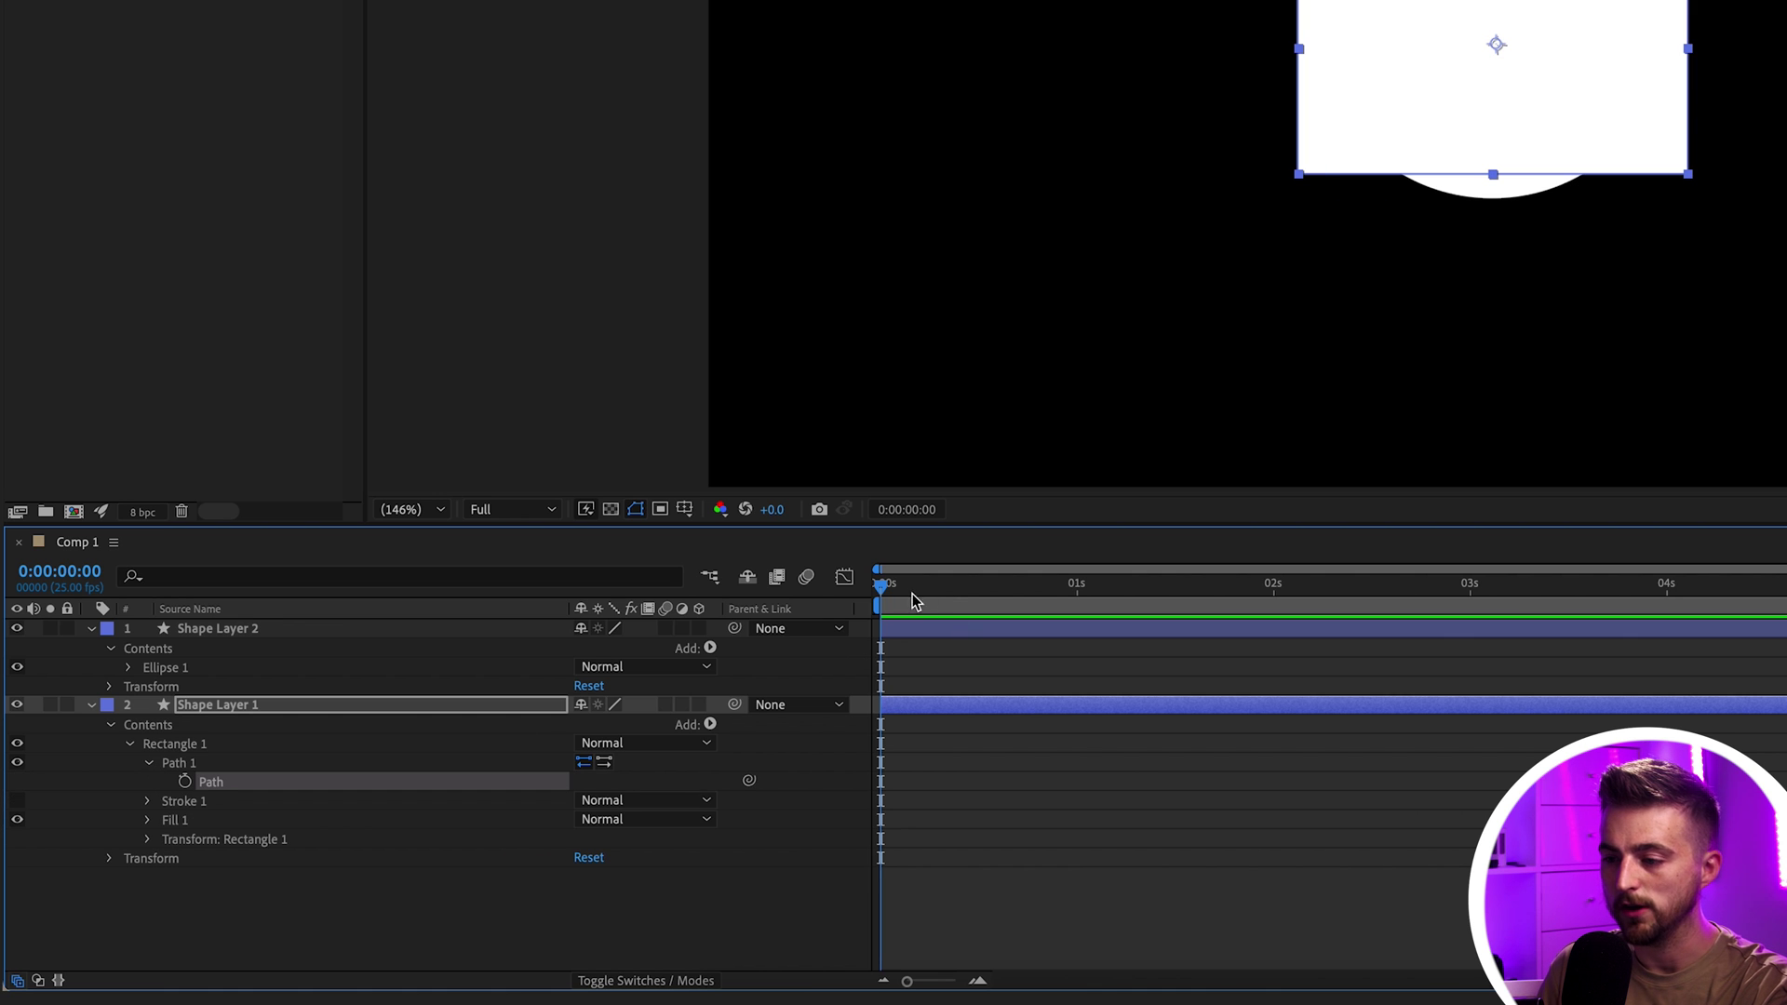
{"action": "left_click_drag", "start_coordinate": [912, 588], "coordinate": [1236, 606]}
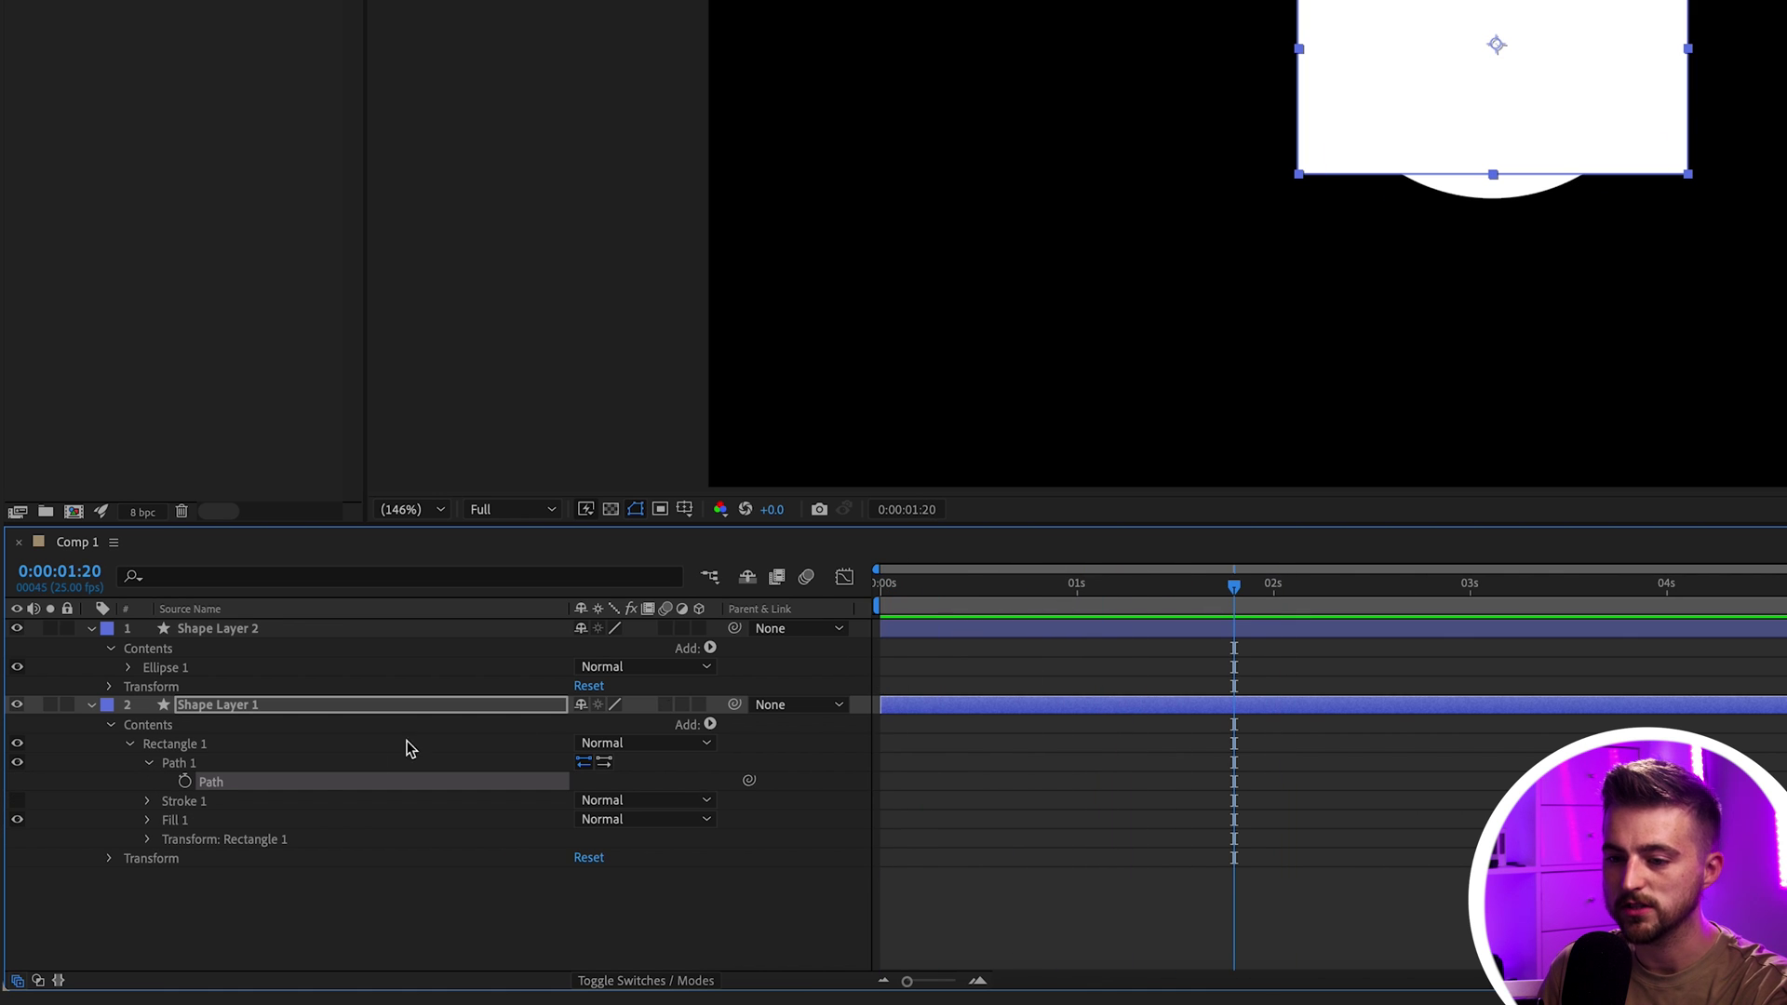
{"action": "left_click", "coordinate": [185, 781]}
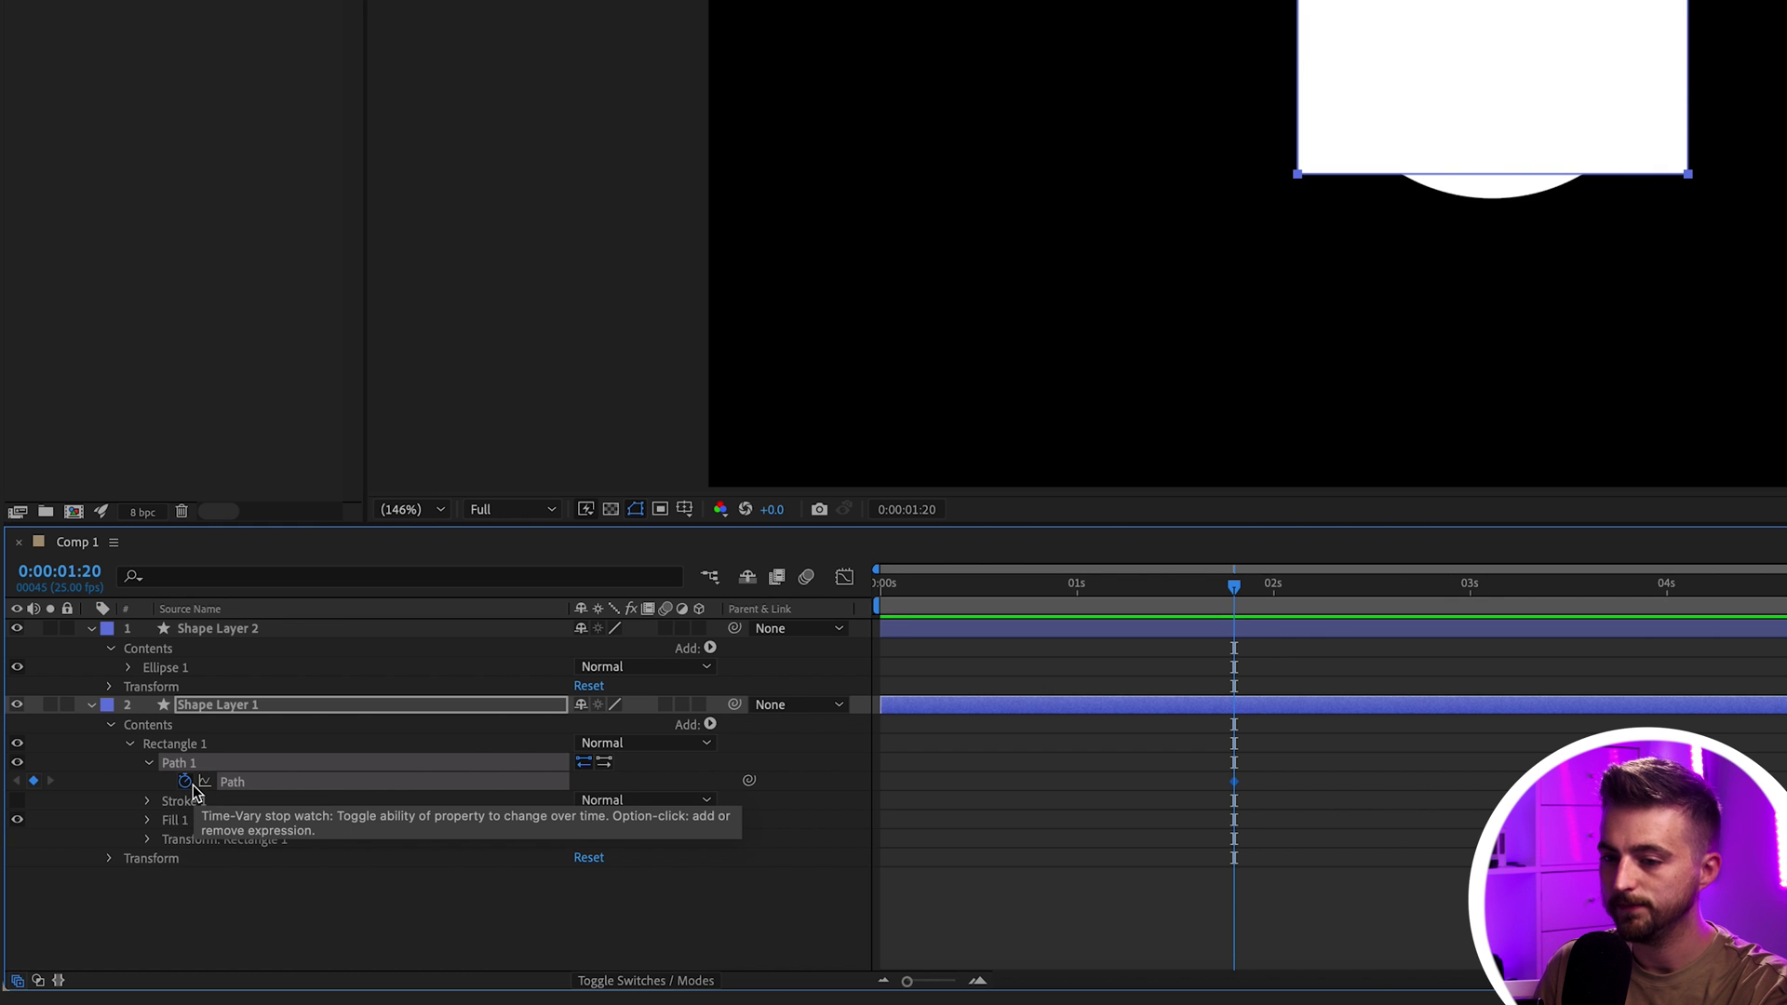
{"action": "left_click", "coordinate": [239, 628]}
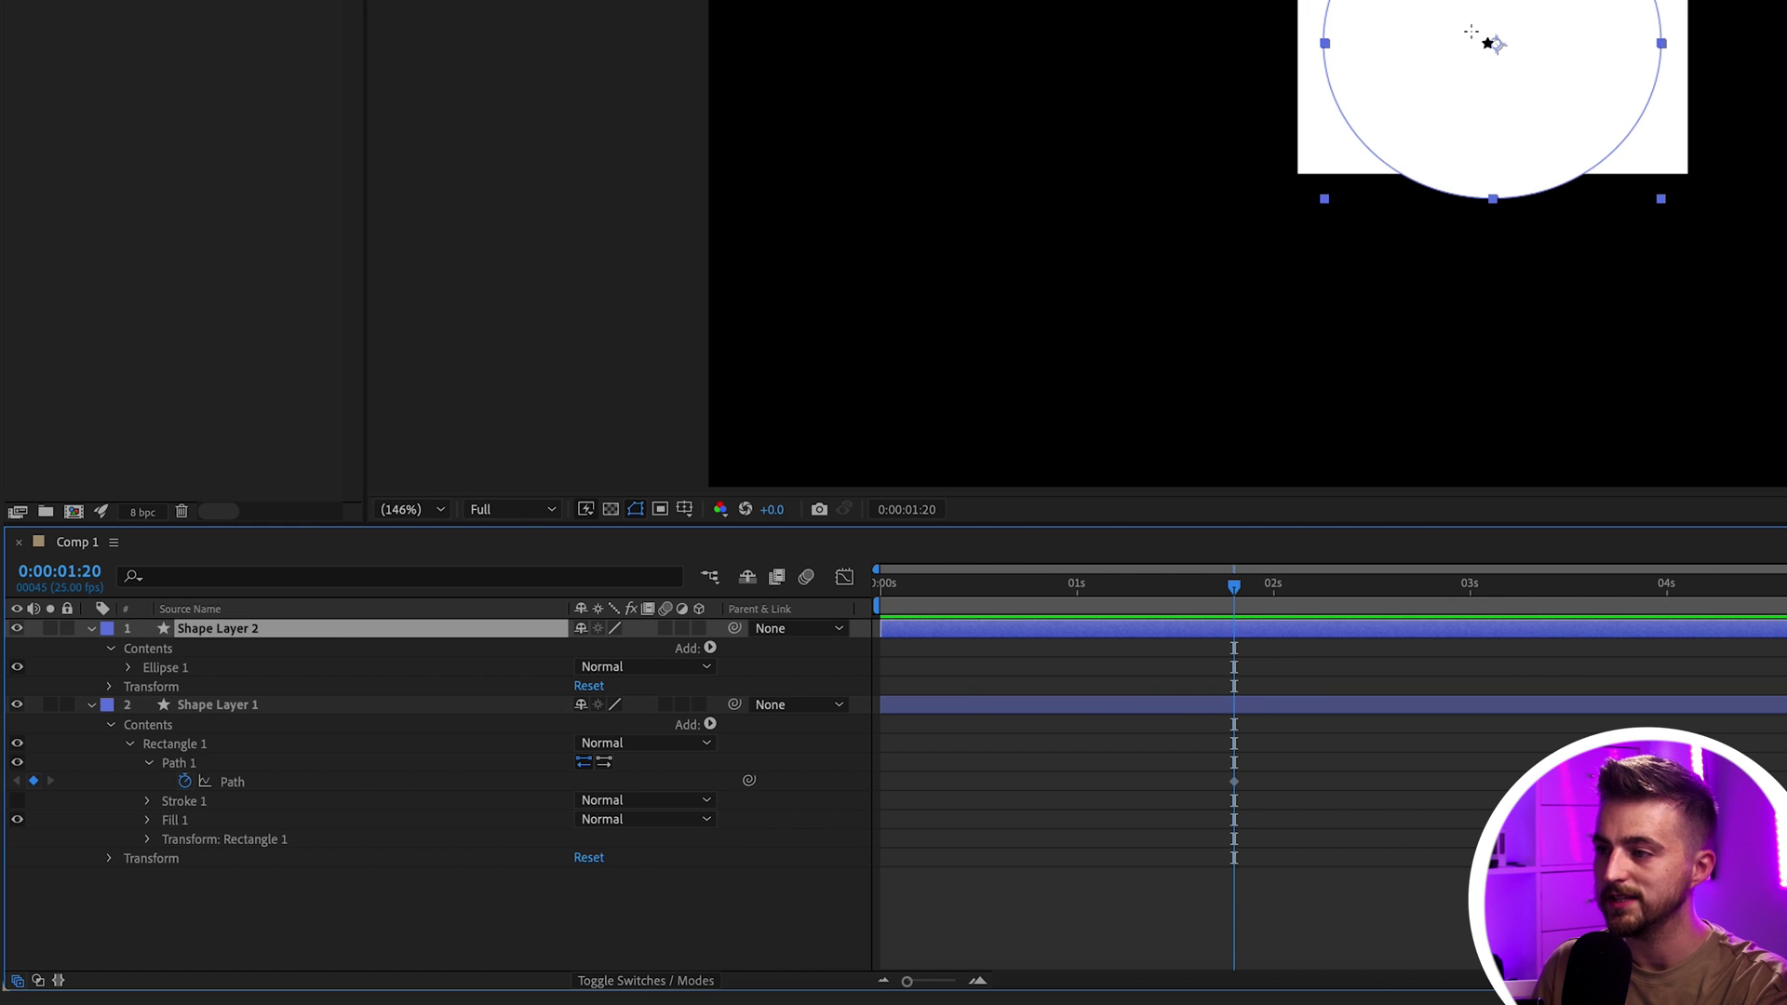
- Convert Ellipse 1's Ellipse Path 1 into a Bezier path
{"action": "left_click", "coordinate": [111, 650]}
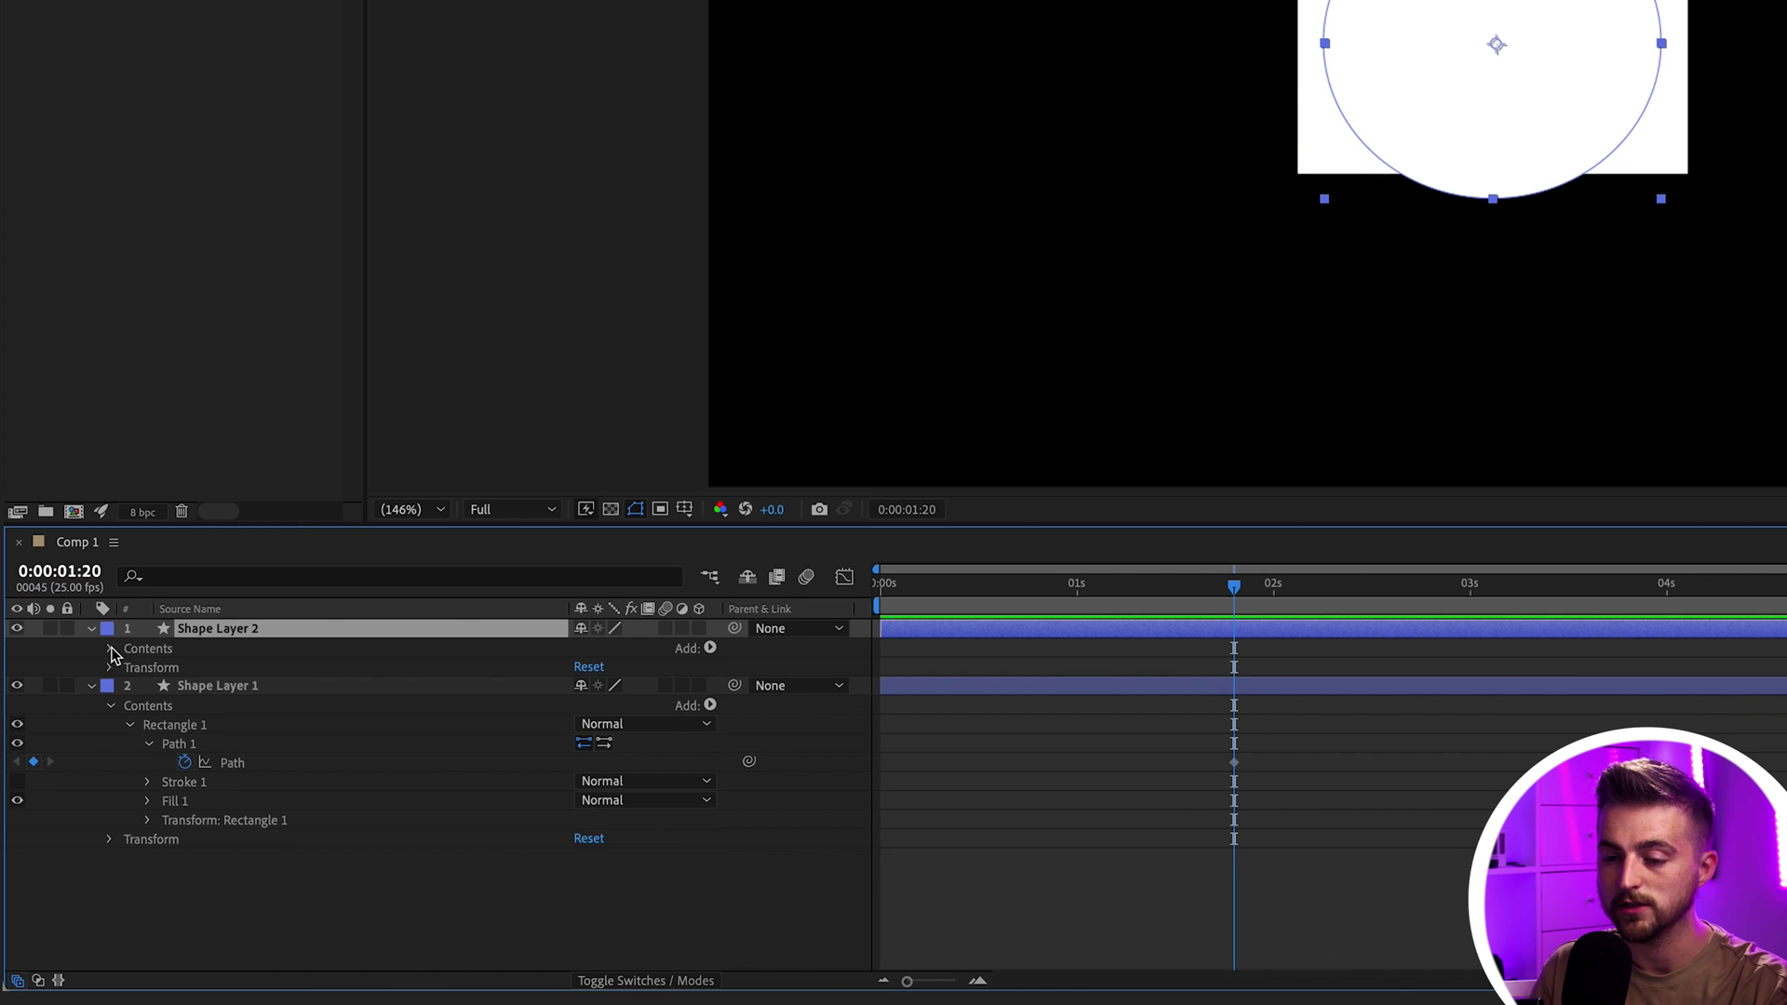
{"action": "left_click", "coordinate": [112, 650]}
{"action": "left_click", "coordinate": [129, 667]}
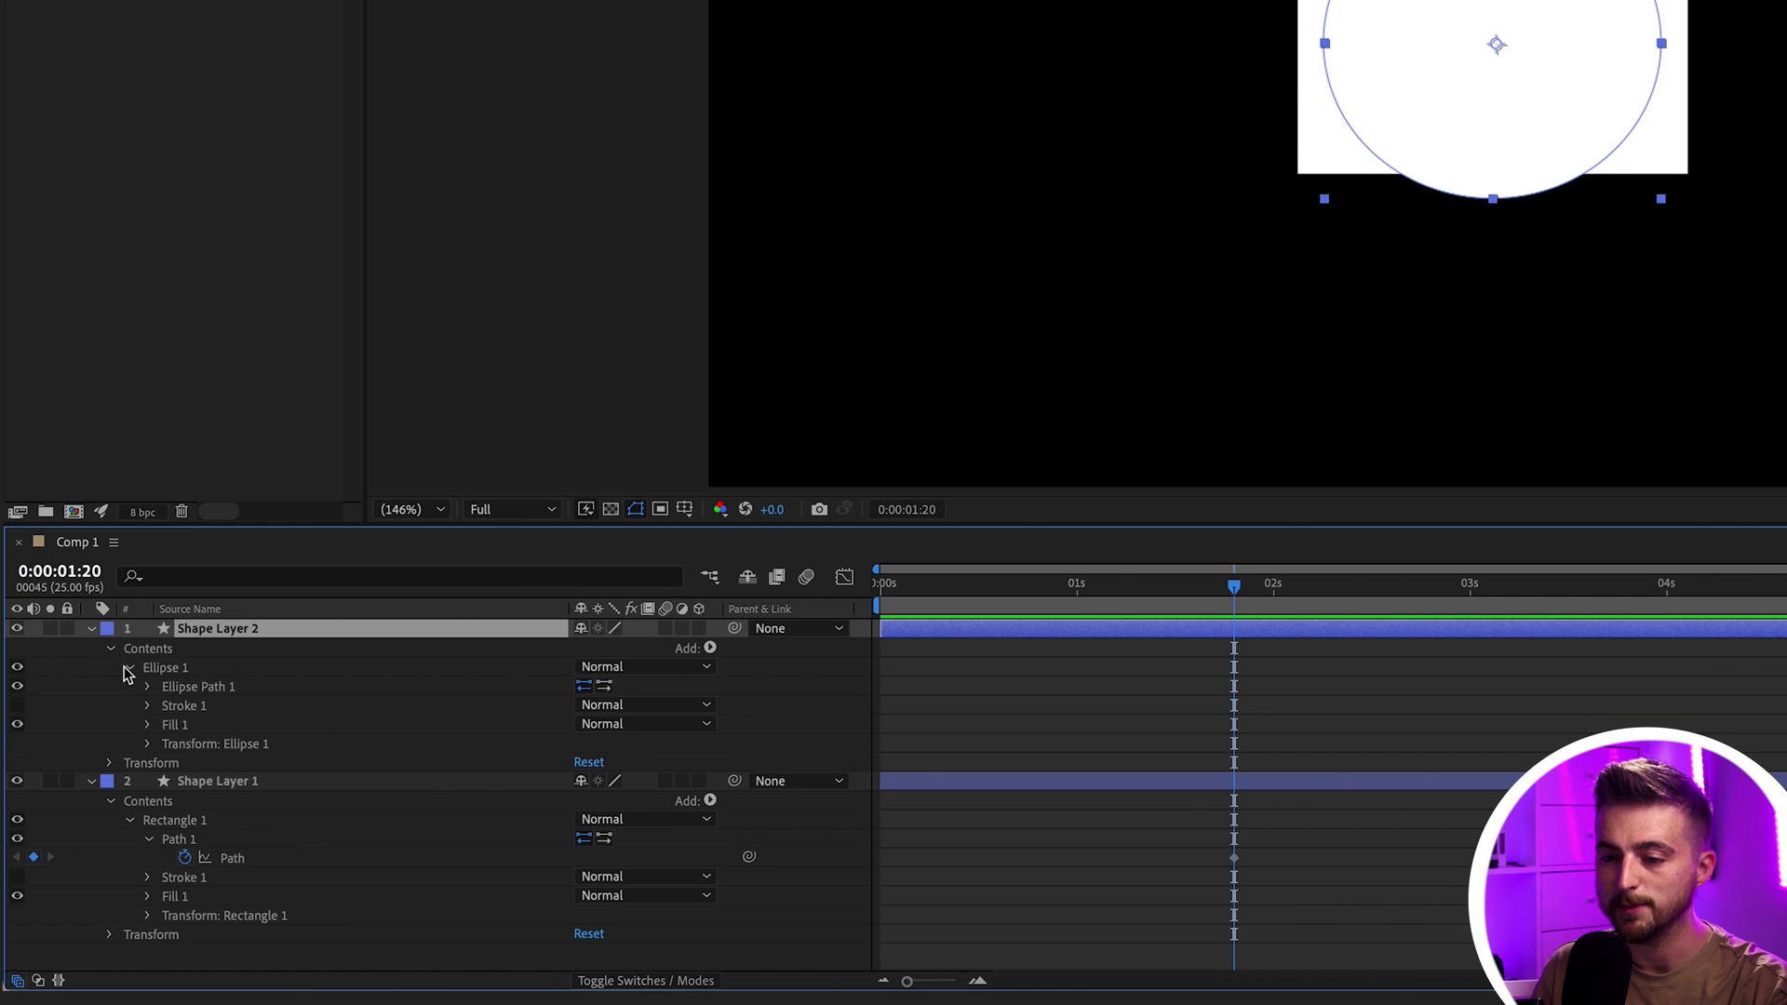
{"action": "left_click", "coordinate": [204, 689]}
{"action": "right_click", "coordinate": [199, 693]}
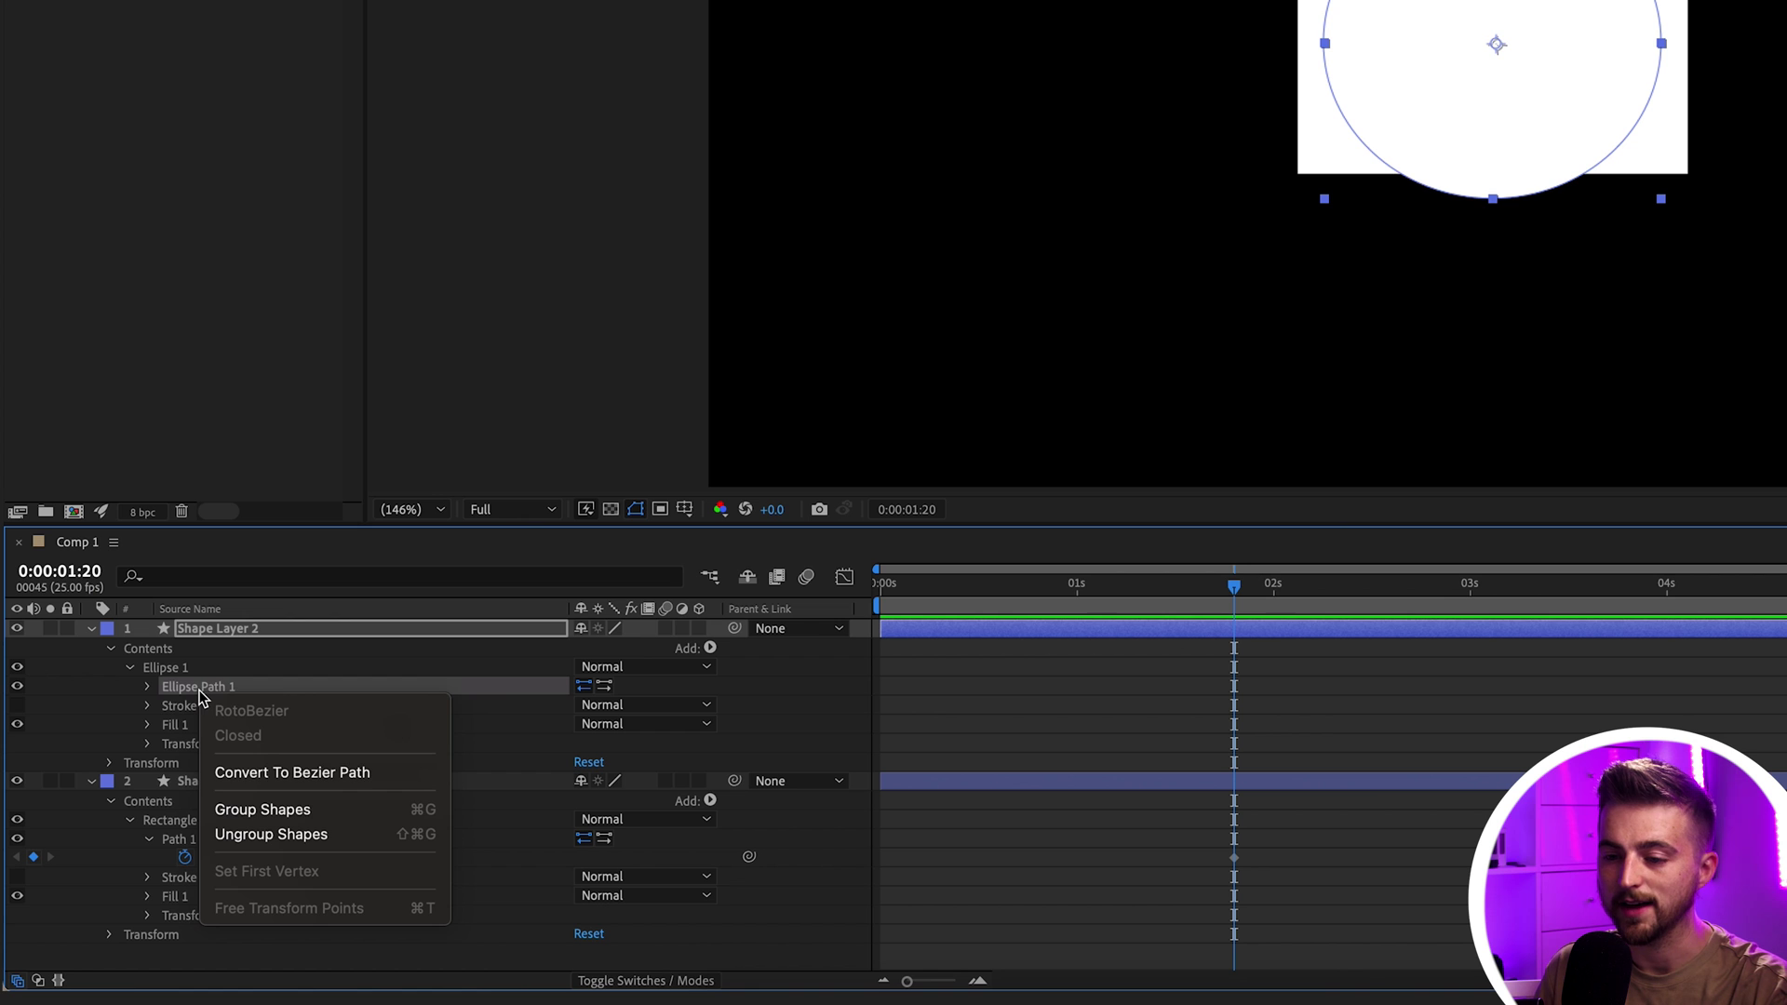
{"action": "left_click", "coordinate": [294, 774]}
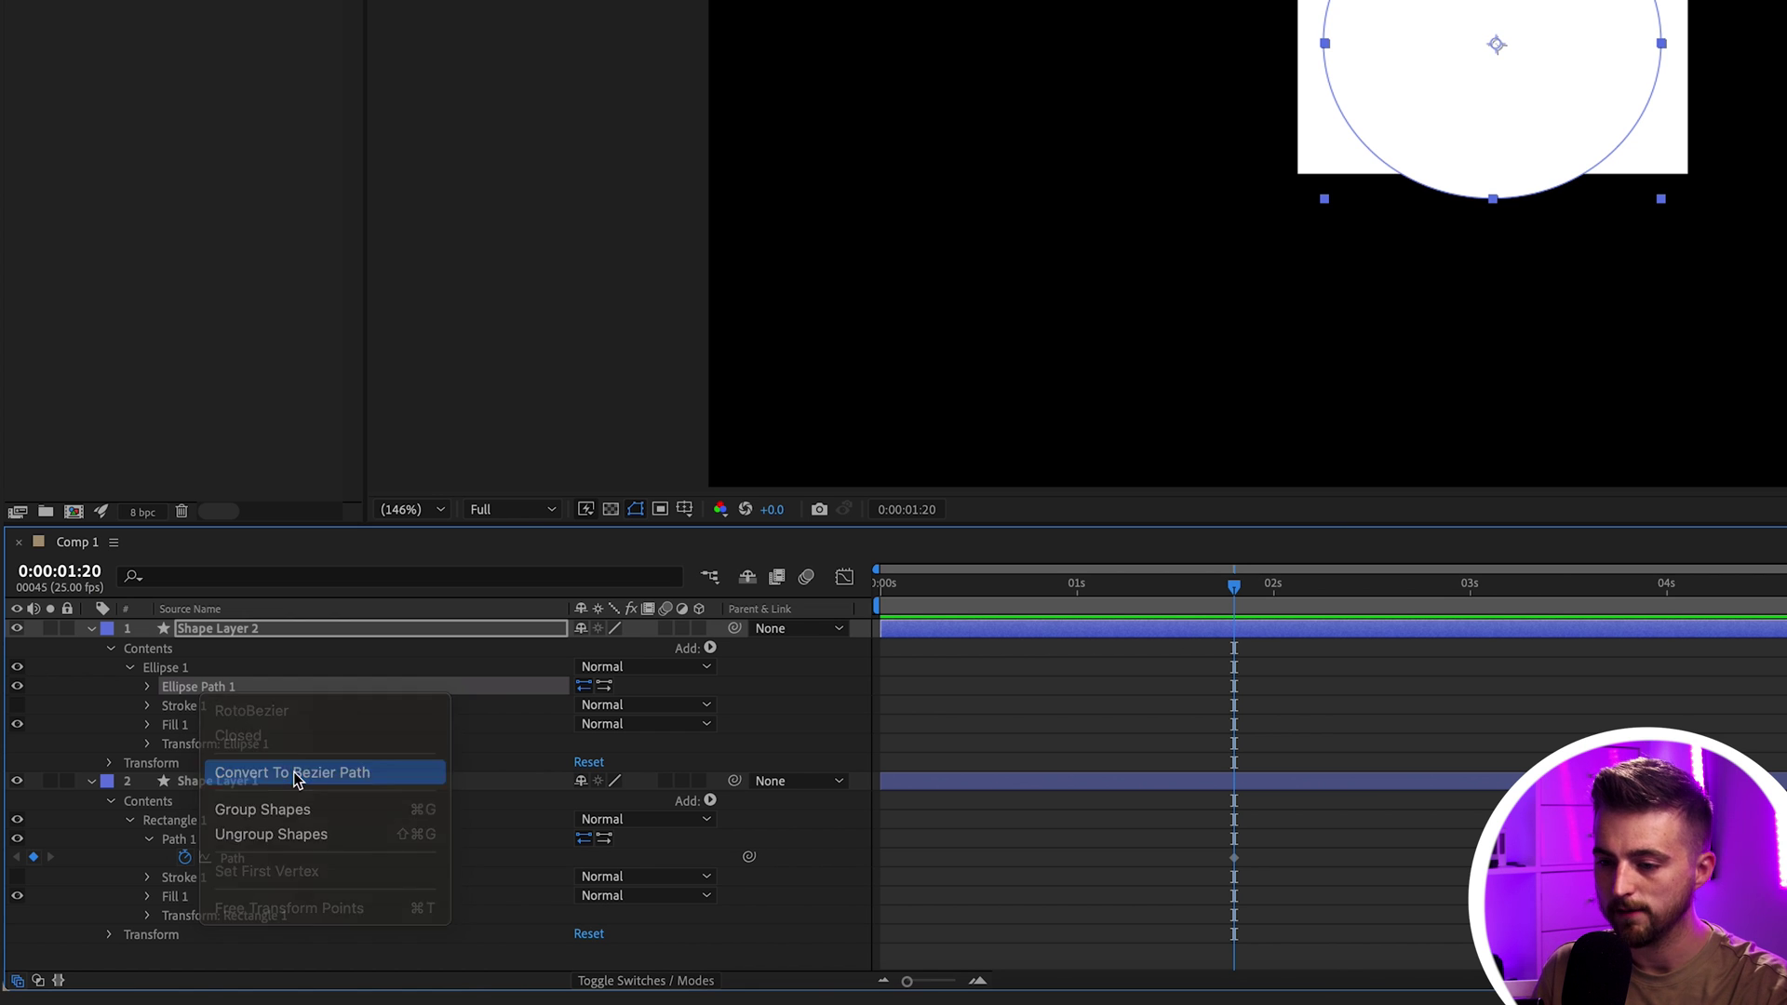
- Key the ellipse path at 0:00:01:20, select that keyframe, then move to 0:00:02:09
{"action": "left_click", "coordinate": [149, 688]}
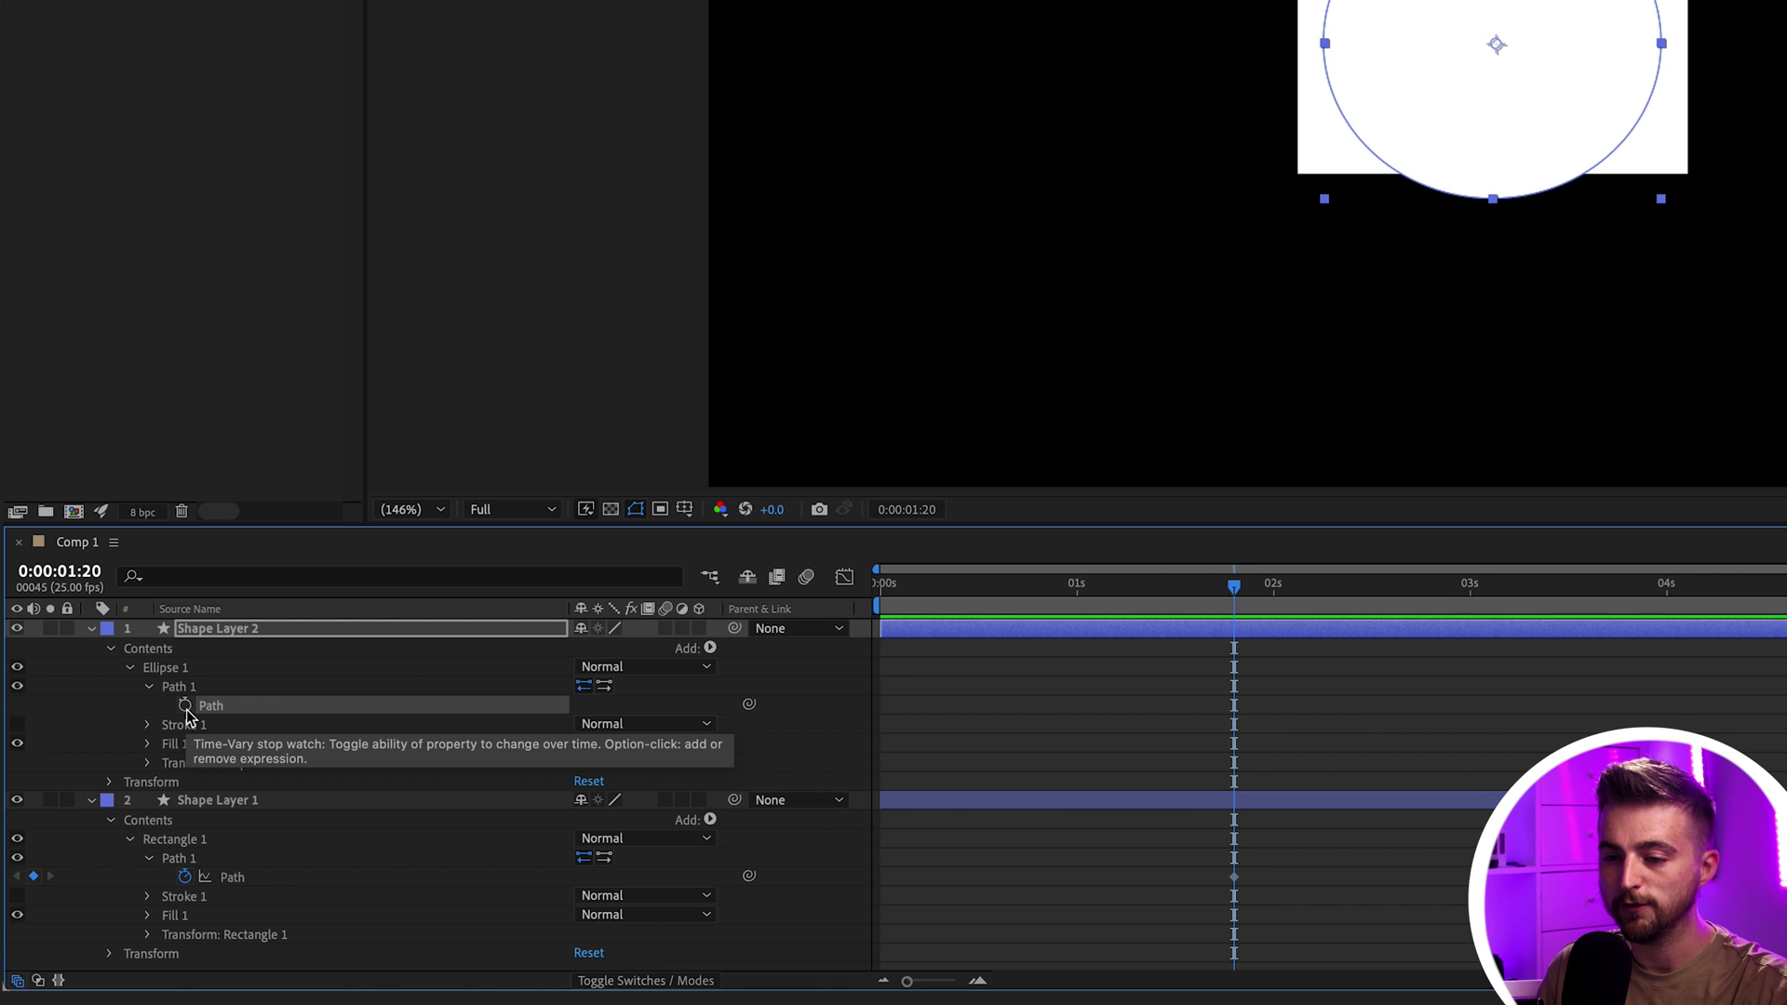
{"action": "left_click", "coordinate": [185, 705]}
{"action": "left_click", "coordinate": [1391, 677]}
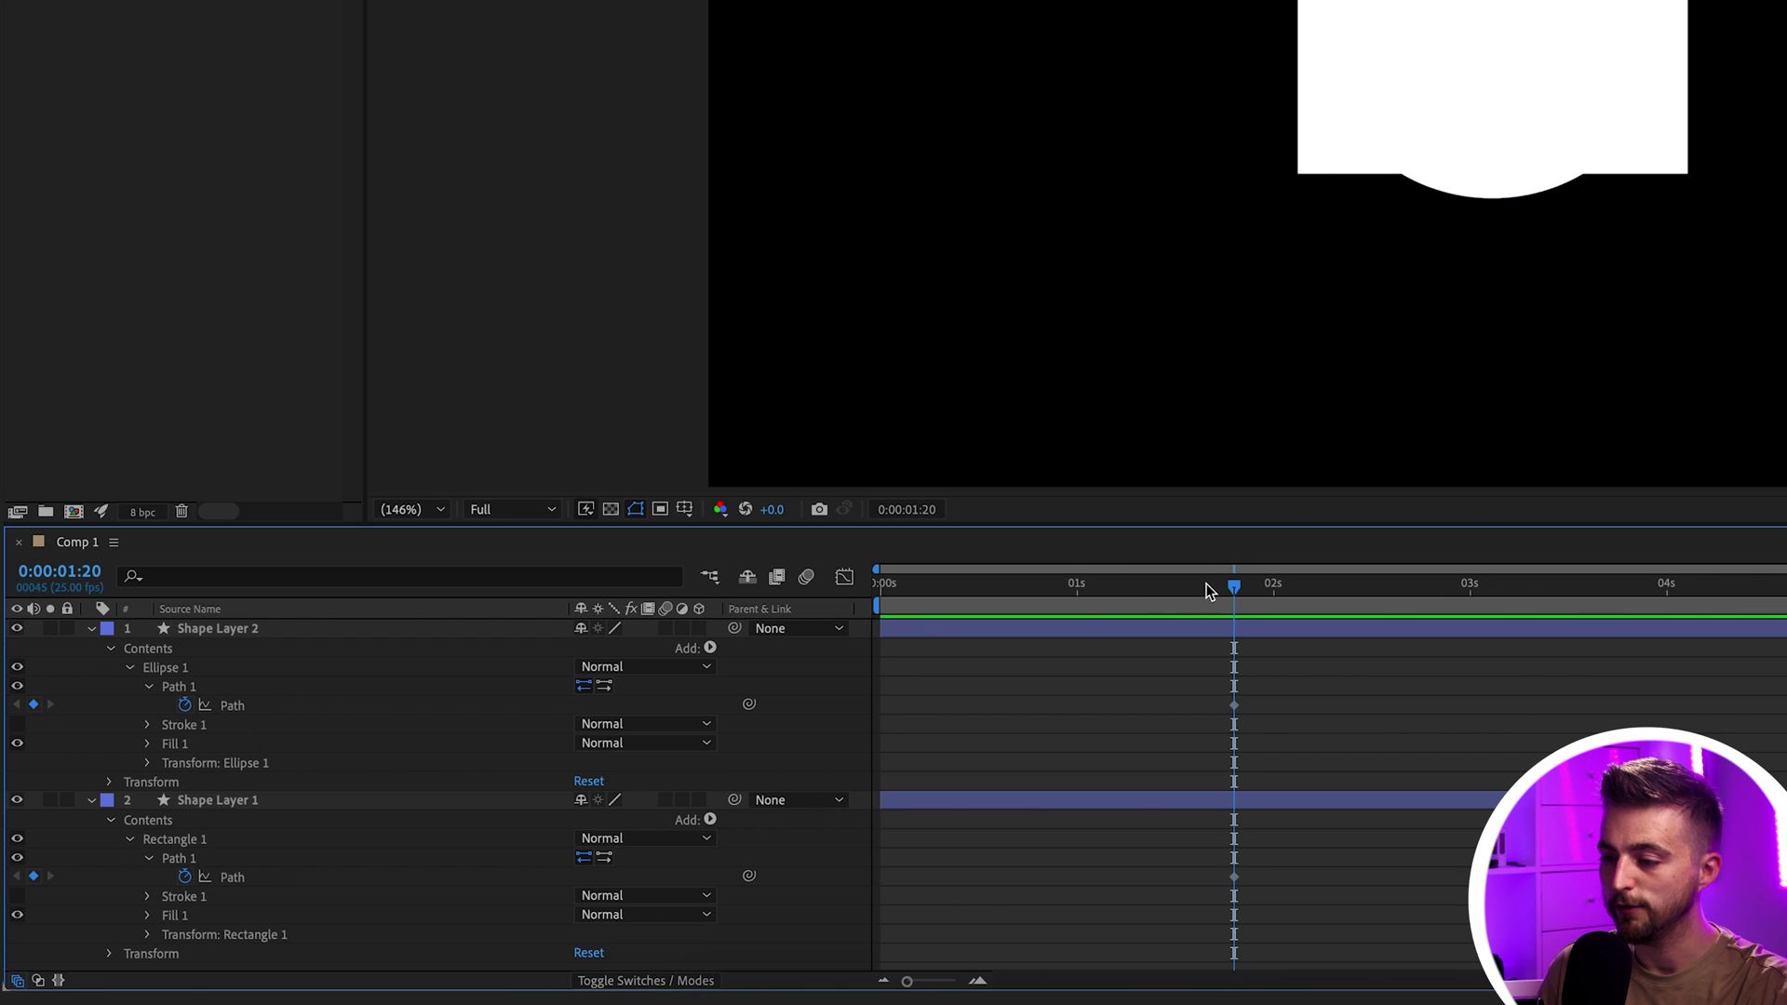
{"action": "left_click_drag", "start_coordinate": [1207, 591], "coordinate": [1187, 591]}
{"action": "left_click_drag", "start_coordinate": [1144, 692], "coordinate": [1285, 711]}
{"action": "left_click_drag", "start_coordinate": [1136, 685], "coordinate": [1344, 742]}
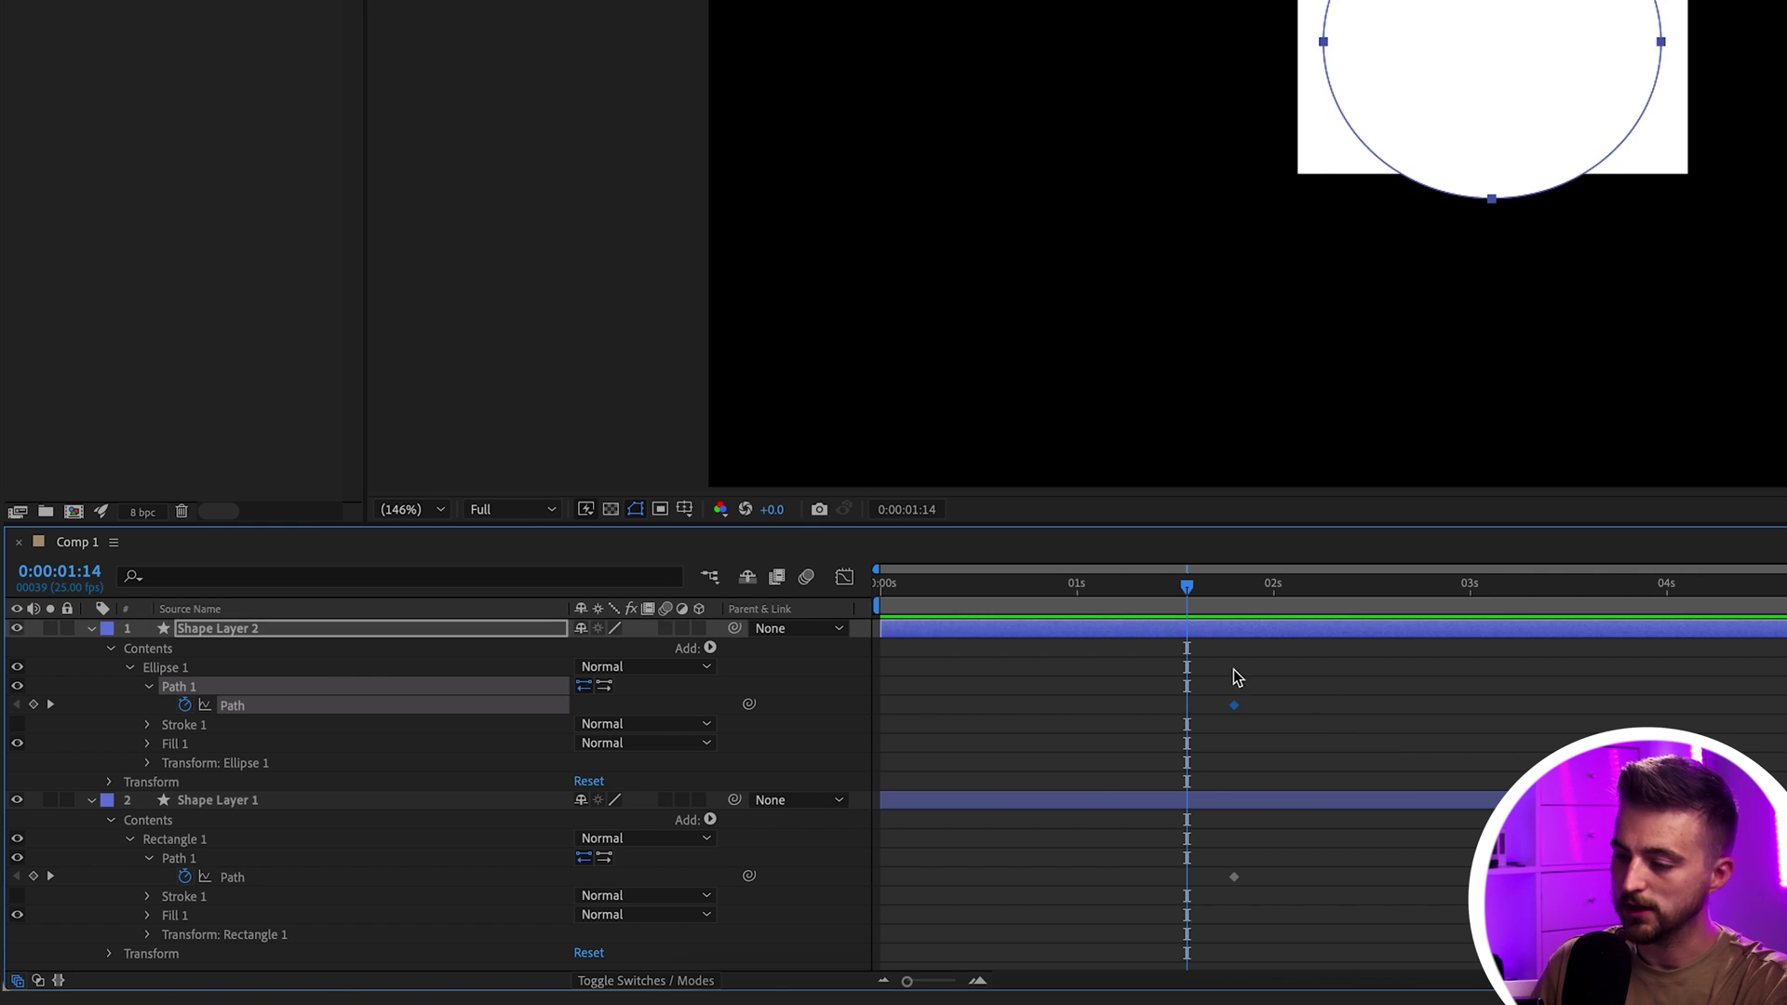
{"action": "left_click_drag", "start_coordinate": [1198, 586], "coordinate": [1348, 595]}
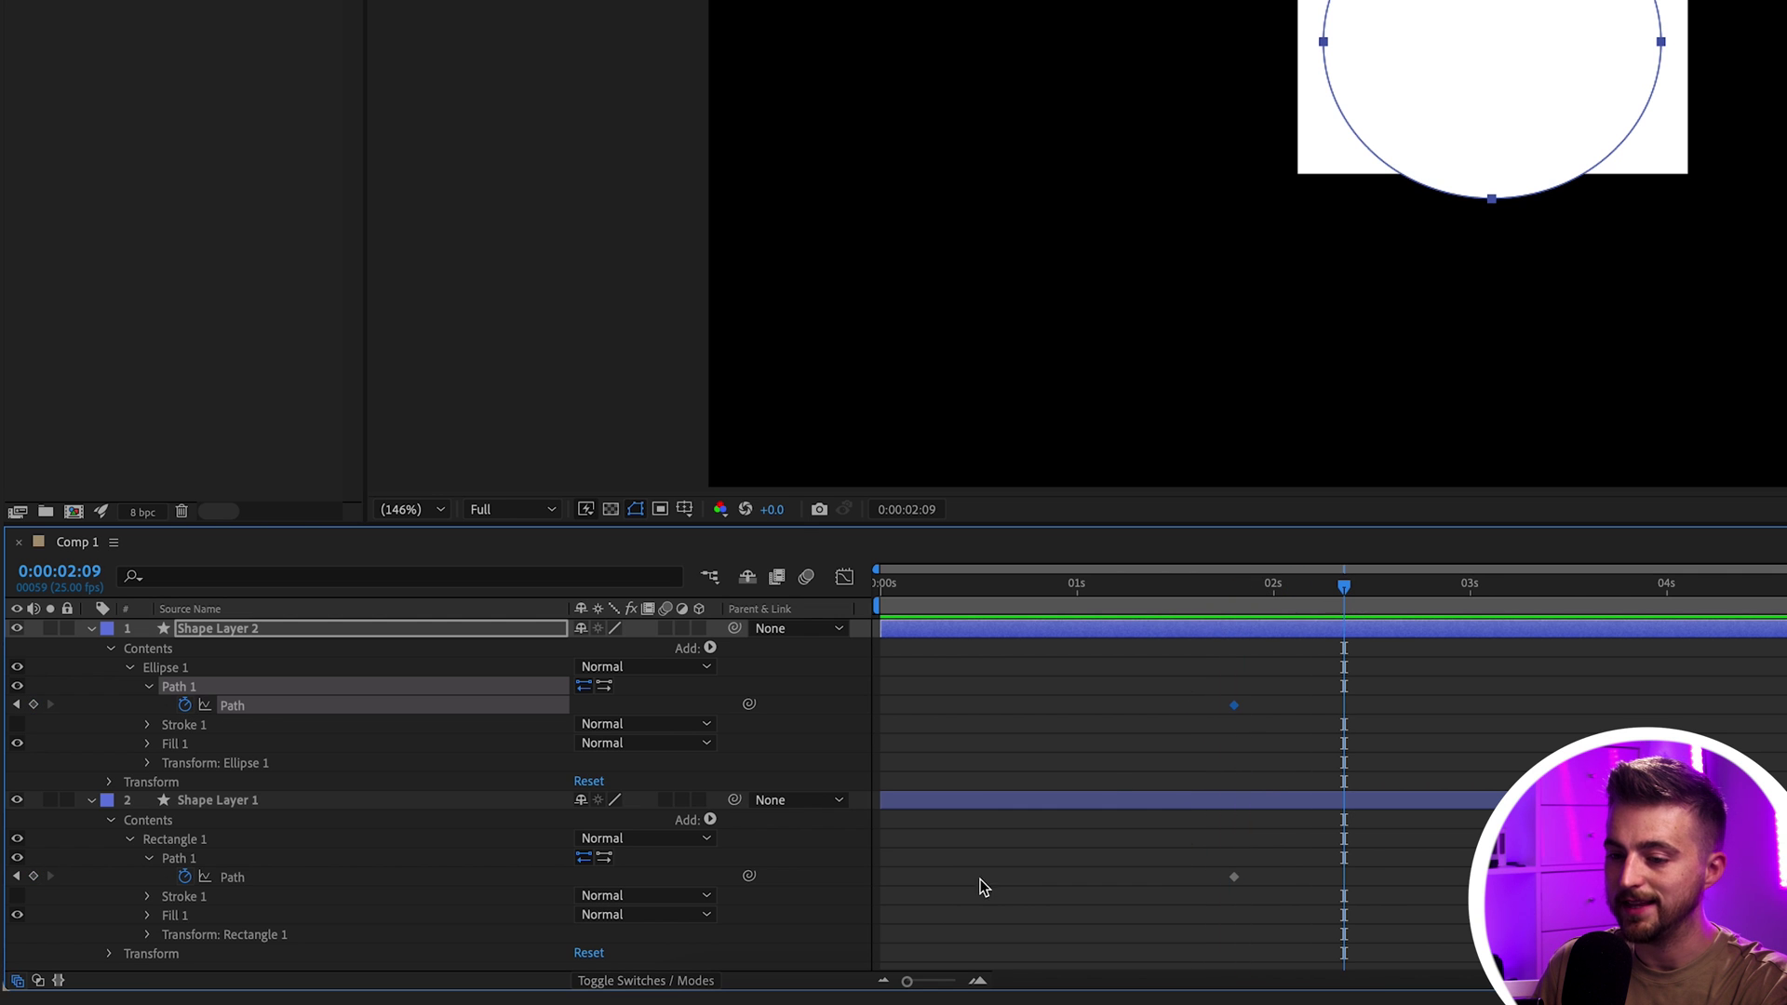
{"action": "left_click", "coordinate": [233, 877]}
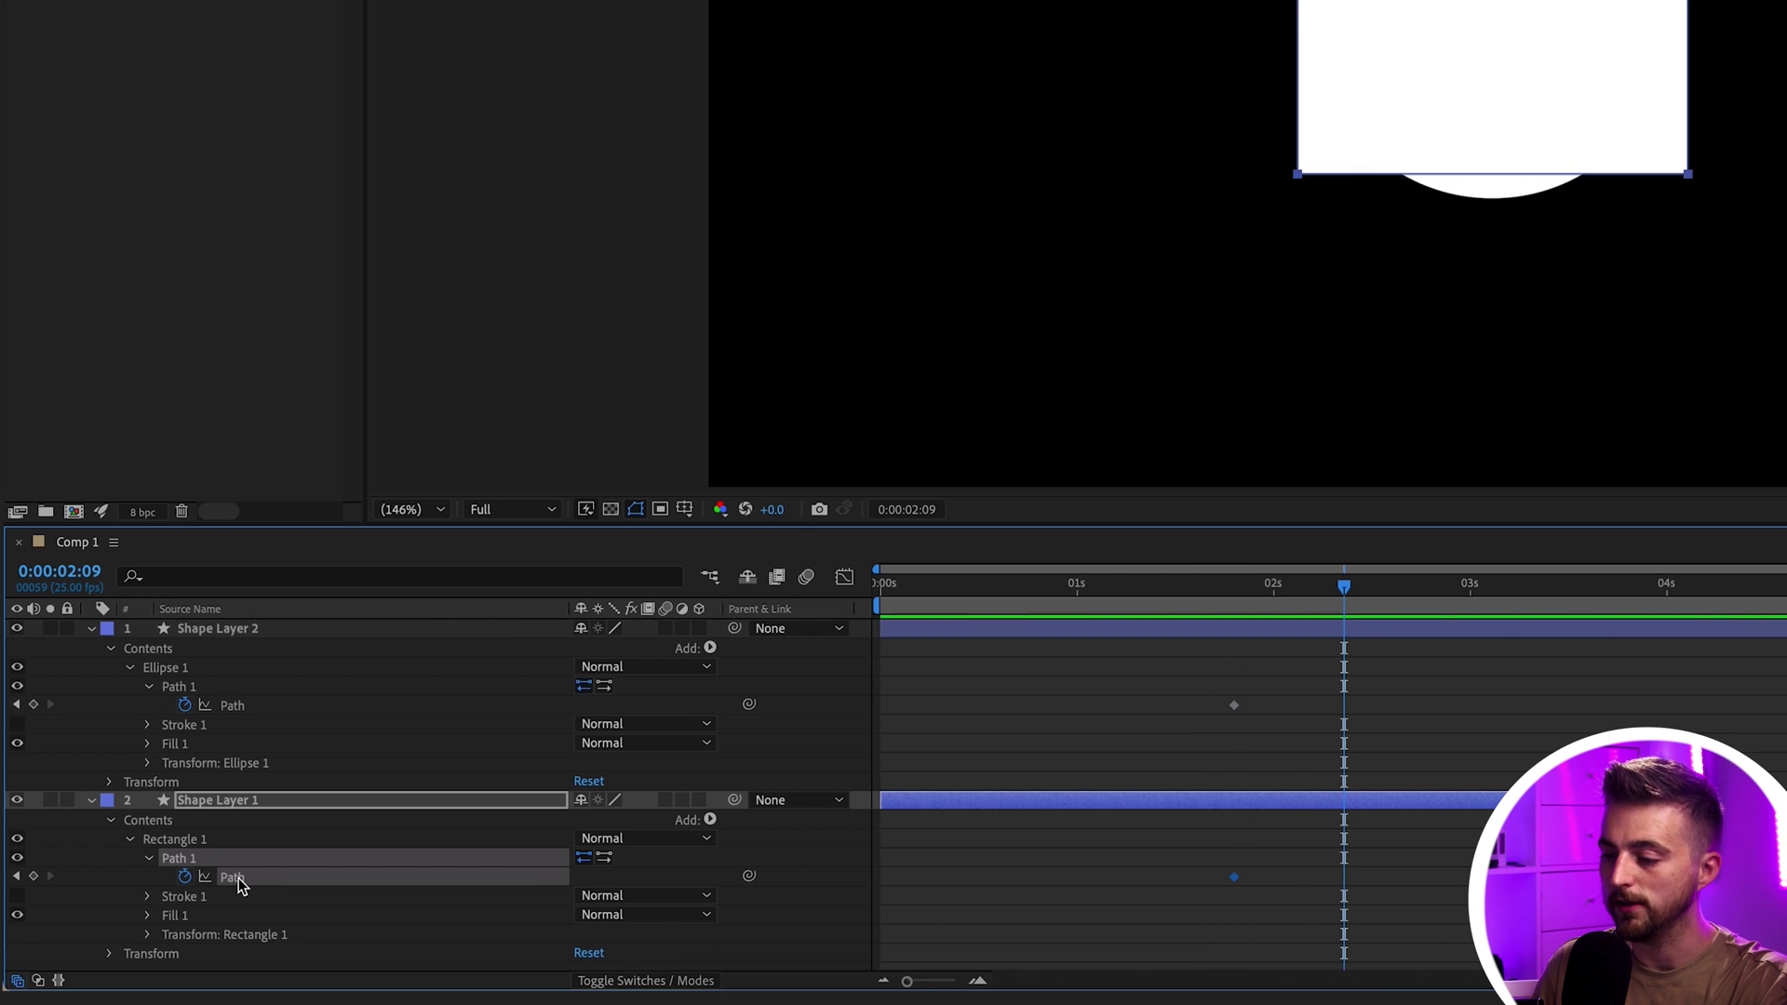
- Paste the circle path onto the rectangle's Path at 0:00:02:09, then delete Shape Layer 2
{"action": "key", "text": "ctrl+v"}
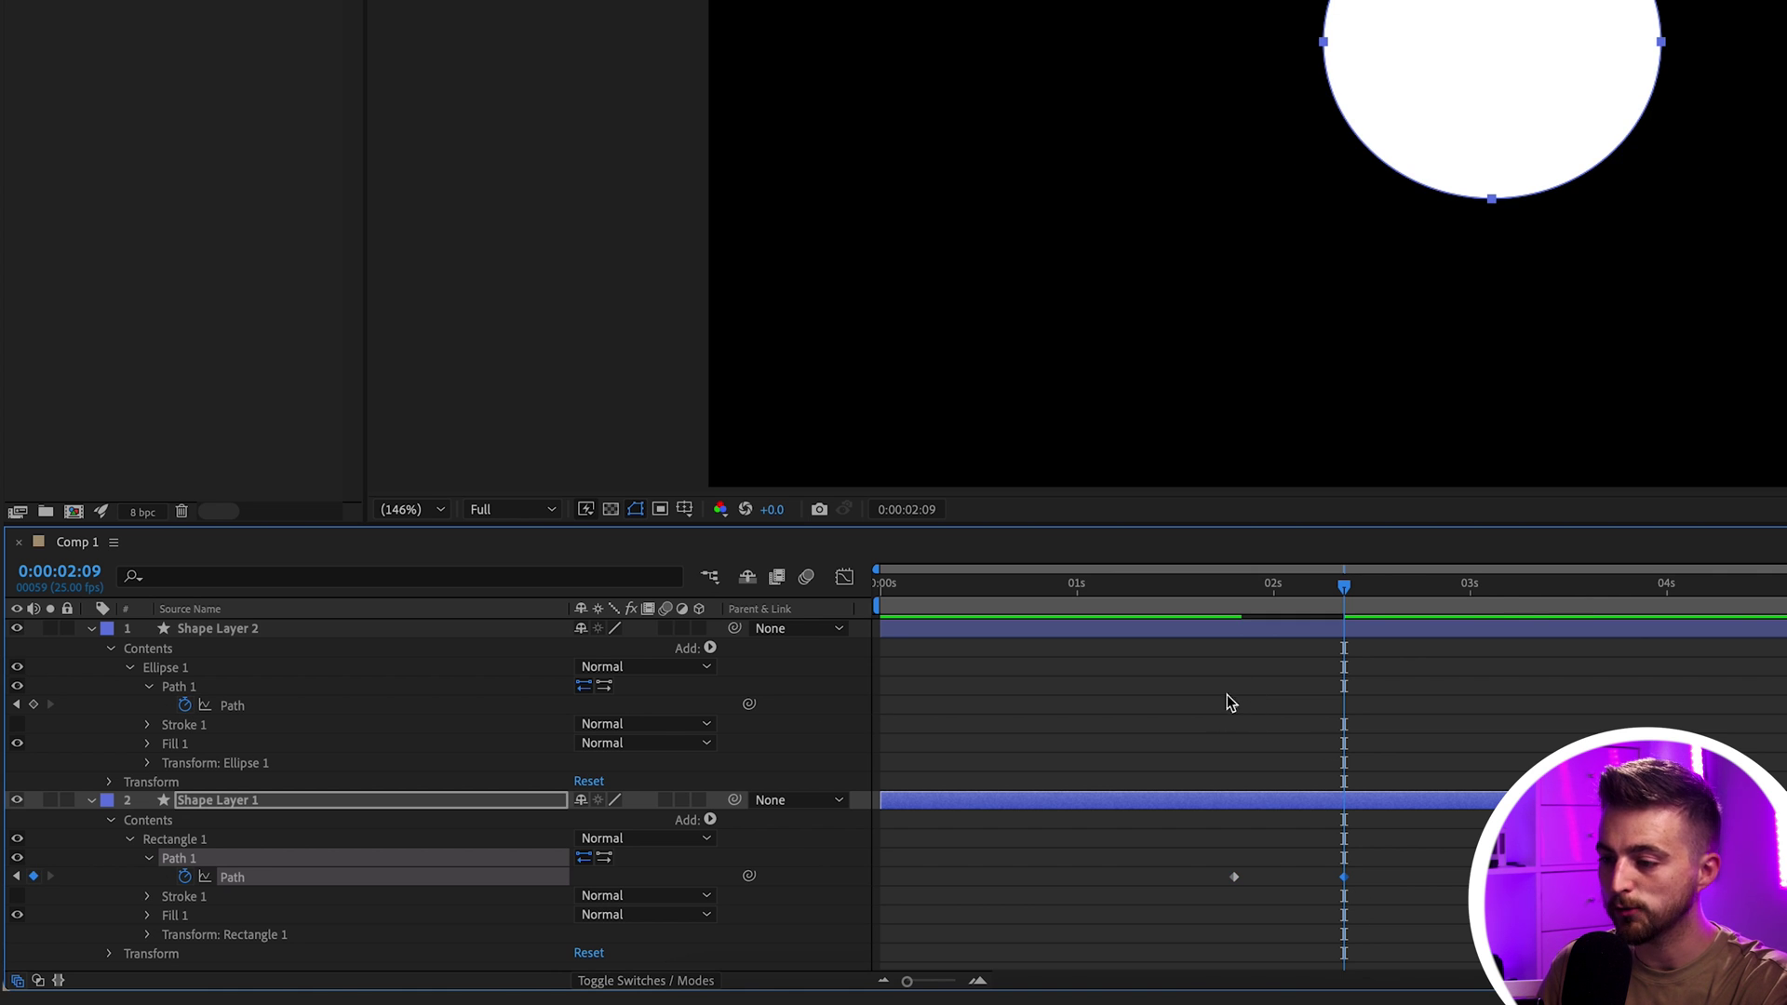
{"action": "left_click", "coordinate": [1244, 633]}
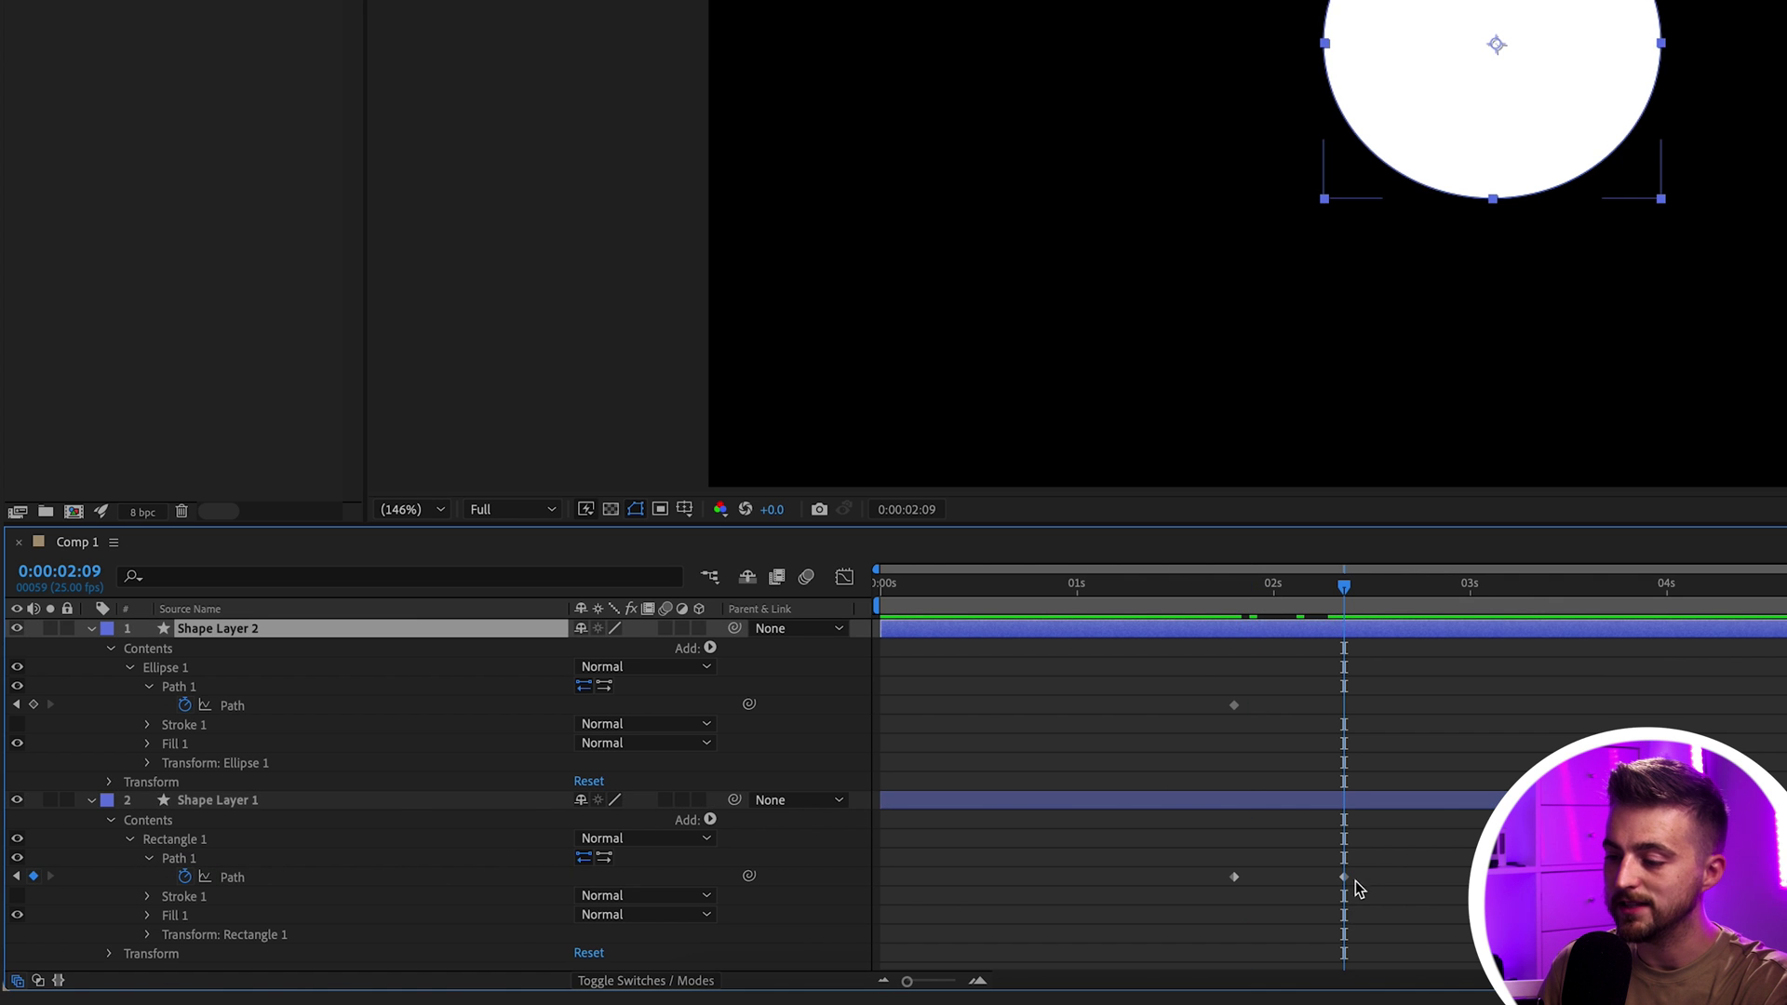
{"action": "left_click_drag", "start_coordinate": [1344, 584], "coordinate": [1190, 583]}
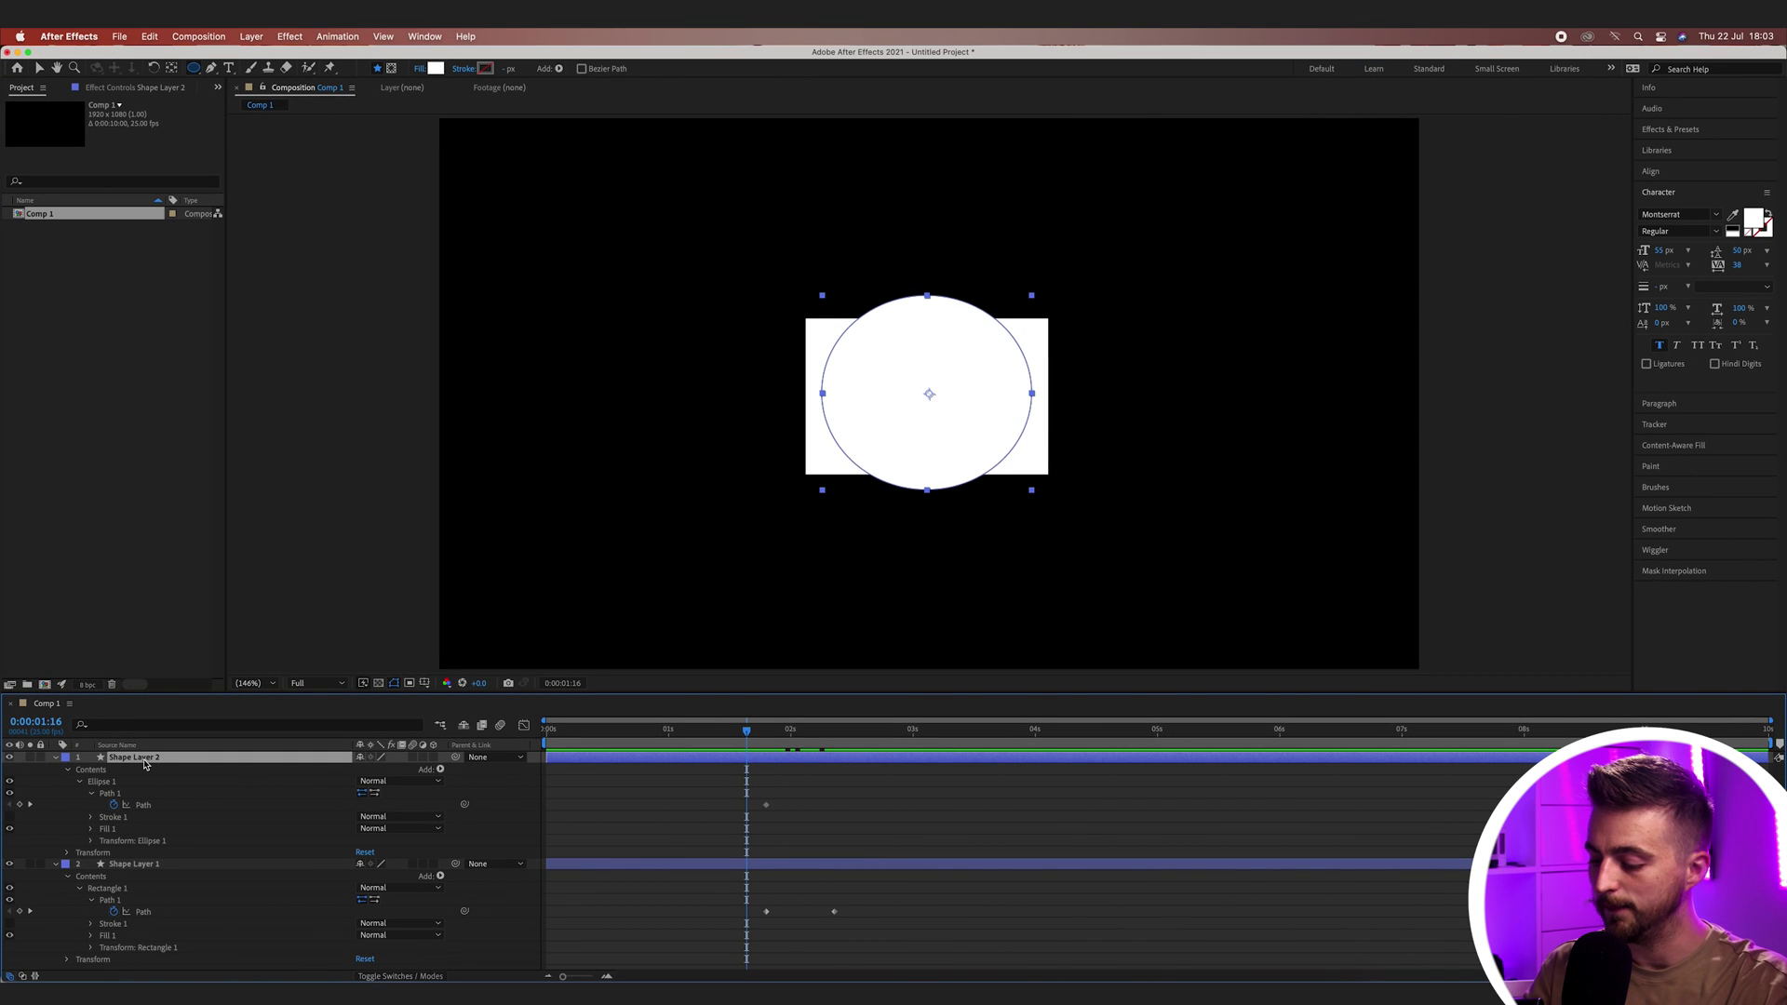
{"action": "key", "text": "Delete"}
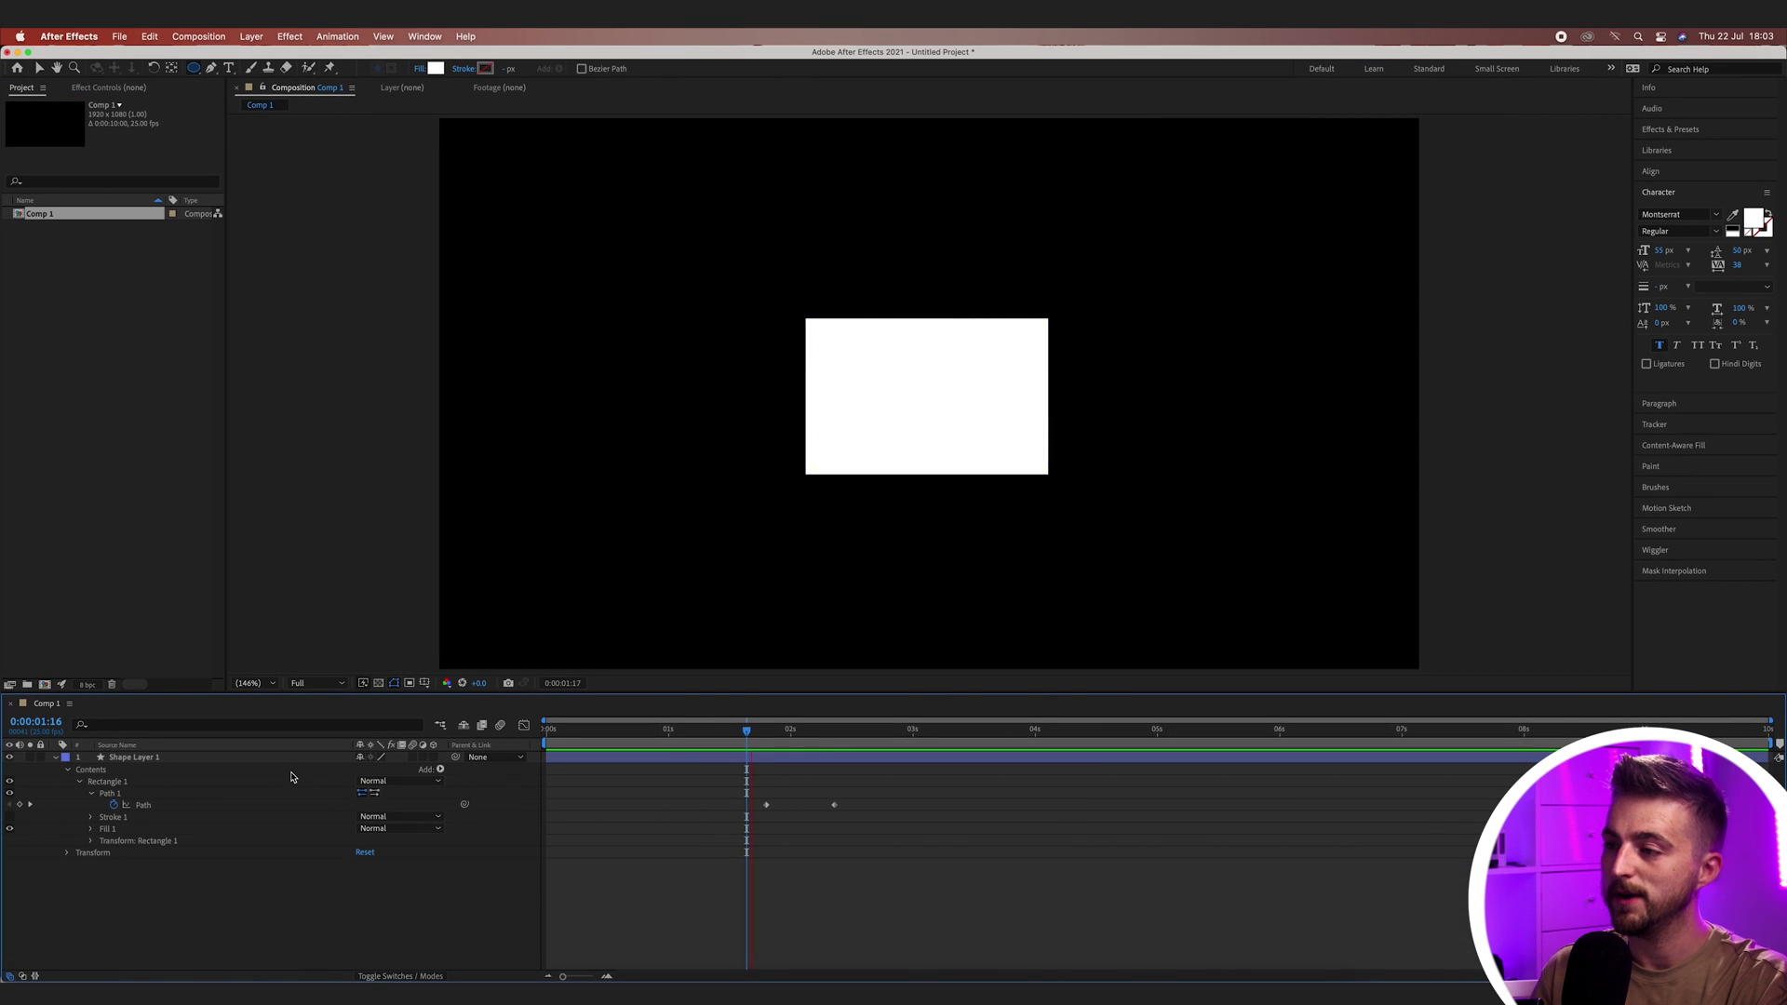
- Preview the rectangle-to-circle morph from around 0:00:01:15
{"action": "key", "text": "space"}
{"action": "left_click", "coordinate": [742, 744]}
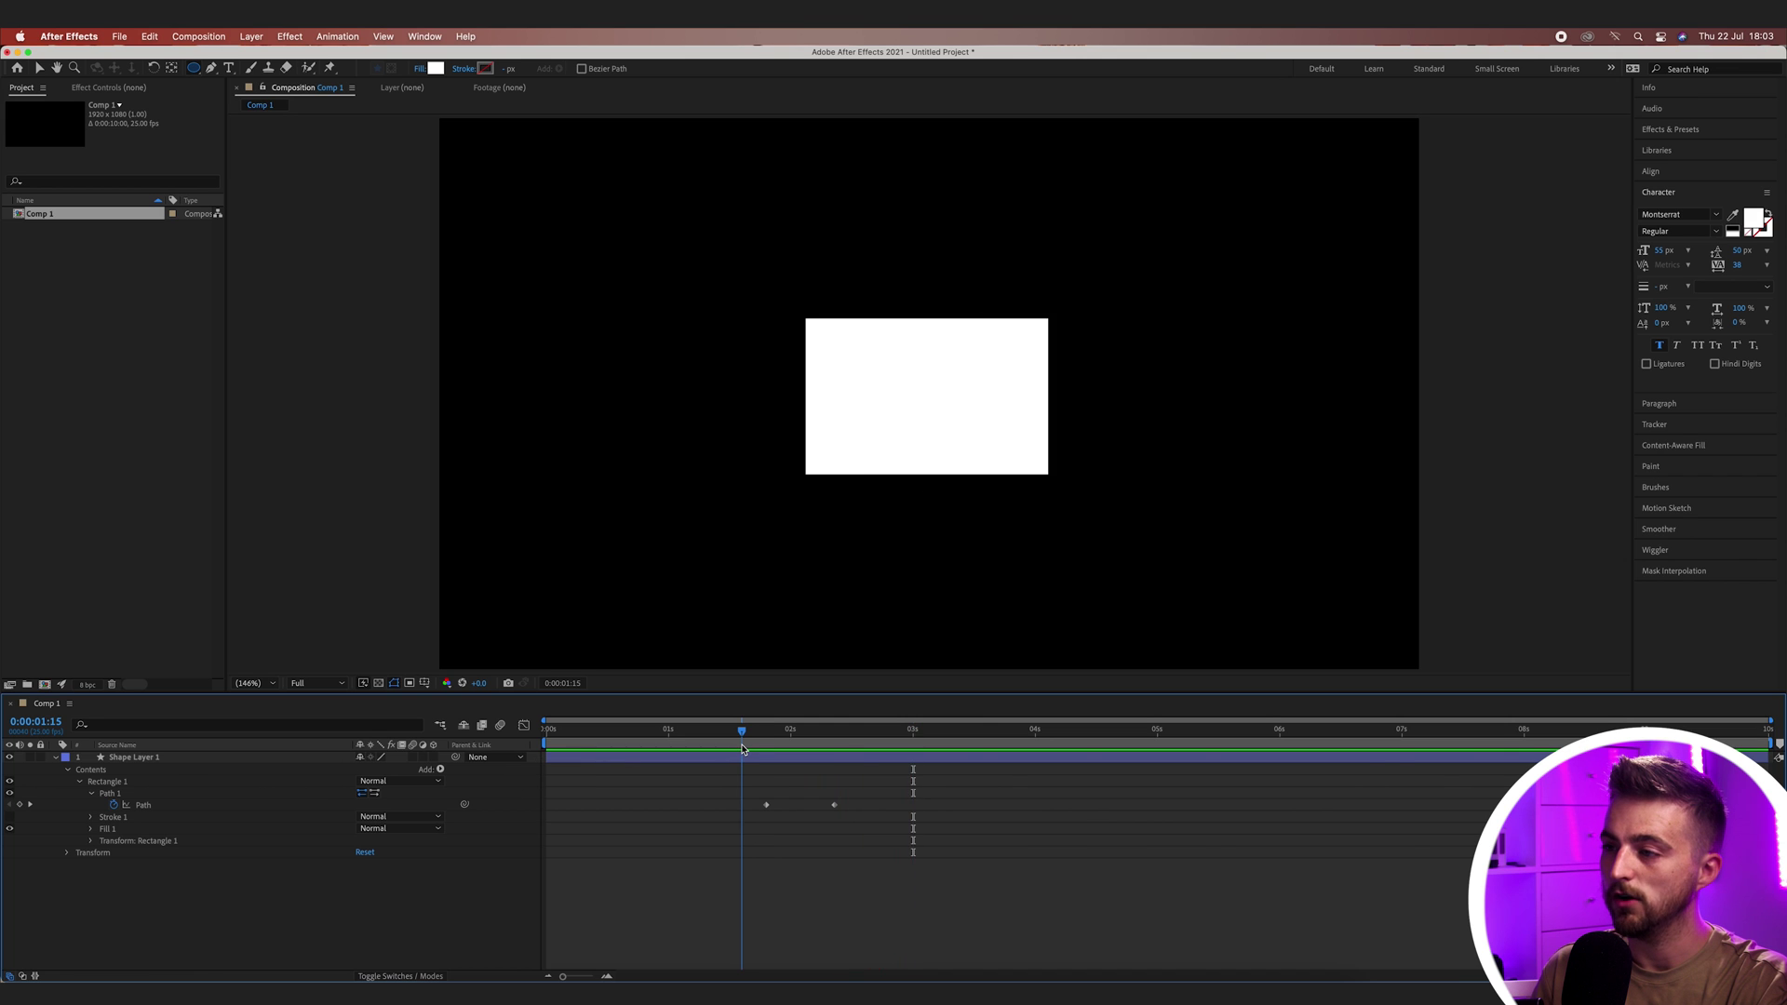
{"action": "mouse_move", "coordinate": [742, 749]}
{"action": "left_mouse_down"}
{"action": "mouse_move", "coordinate": [781, 731]}
{"action": "mouse_move", "coordinate": [741, 731]}
{"action": "mouse_move", "coordinate": [869, 732]}
{"action": "mouse_move", "coordinate": [761, 740]}
{"action": "left_mouse_up"}
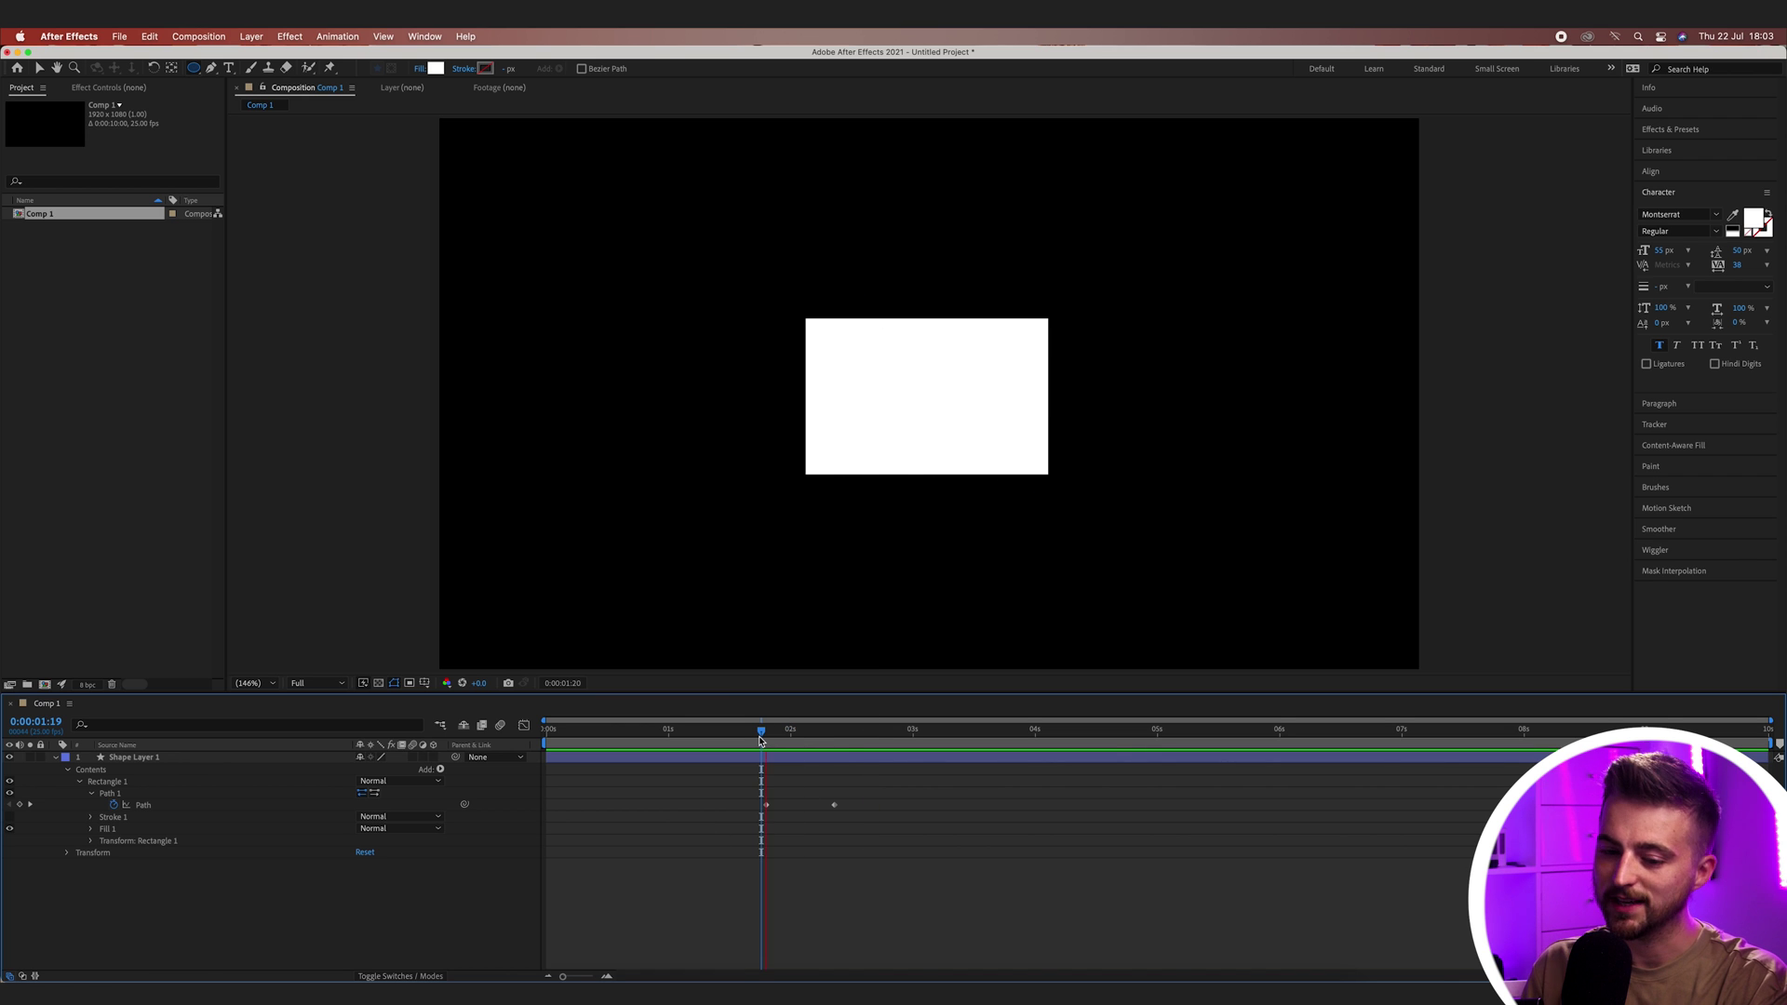
{"action": "key", "text": "space"}
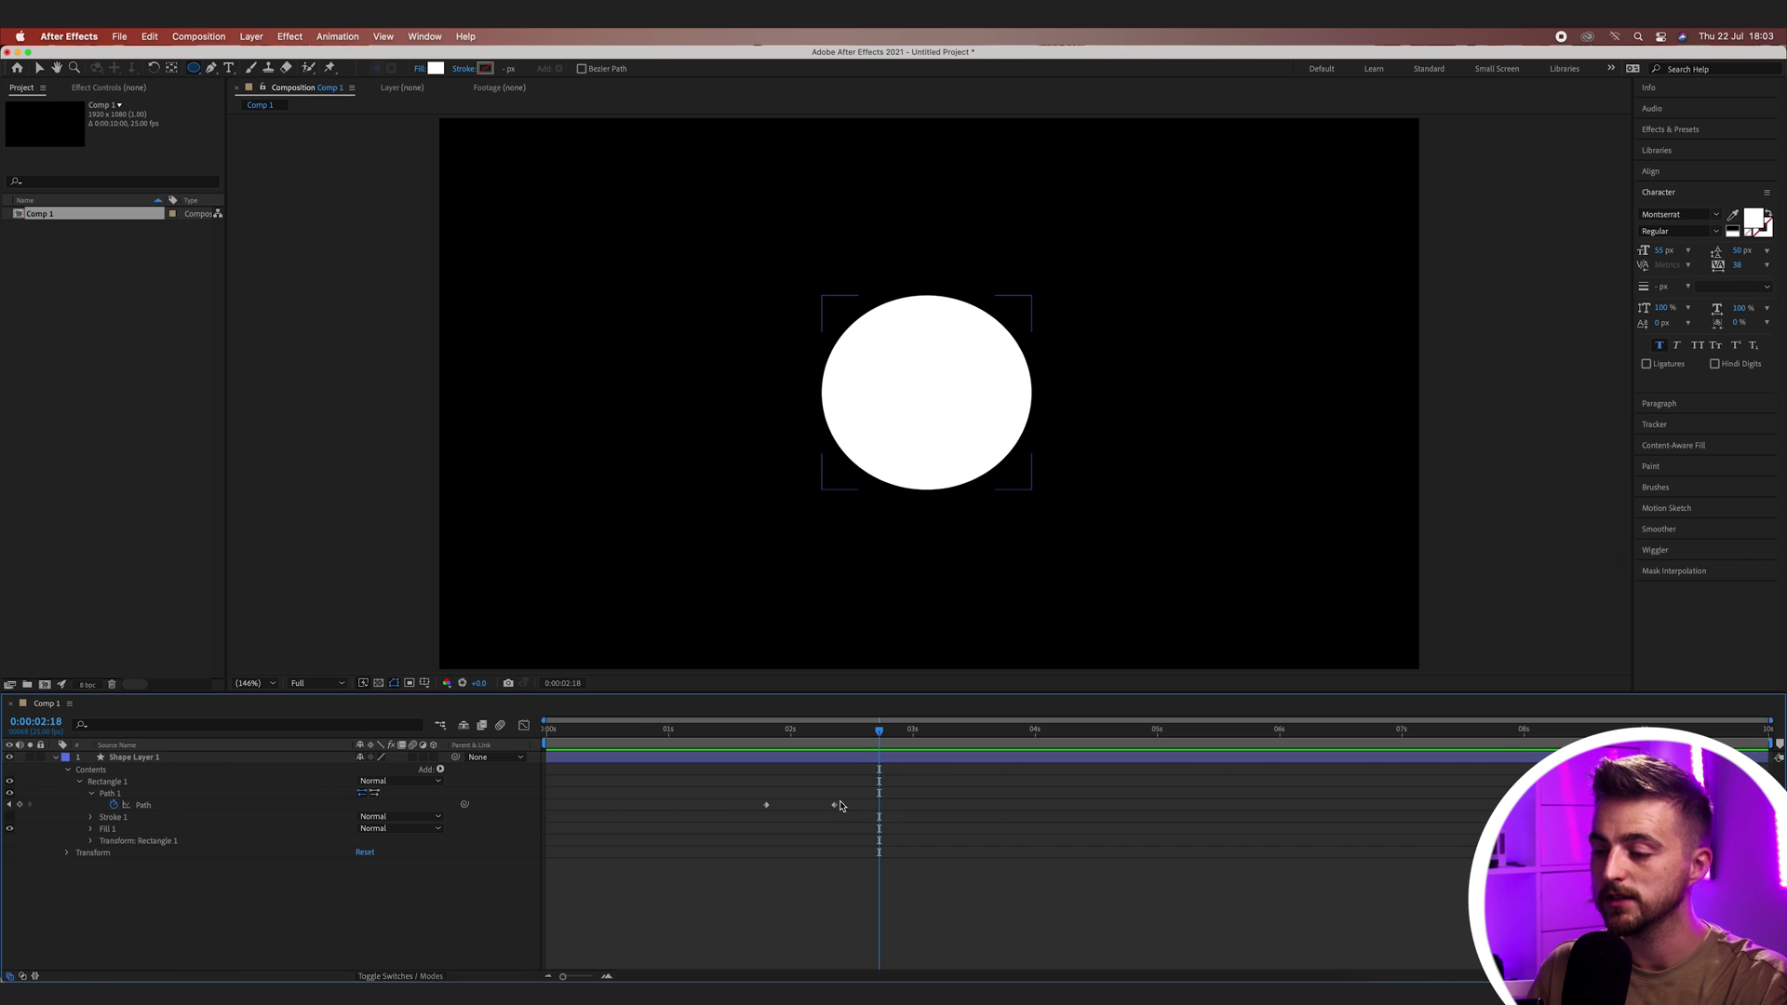
- Apply Easy Ease to both Path keyframes
{"action": "left_click_drag", "start_coordinate": [718, 792], "coordinate": [847, 816]}
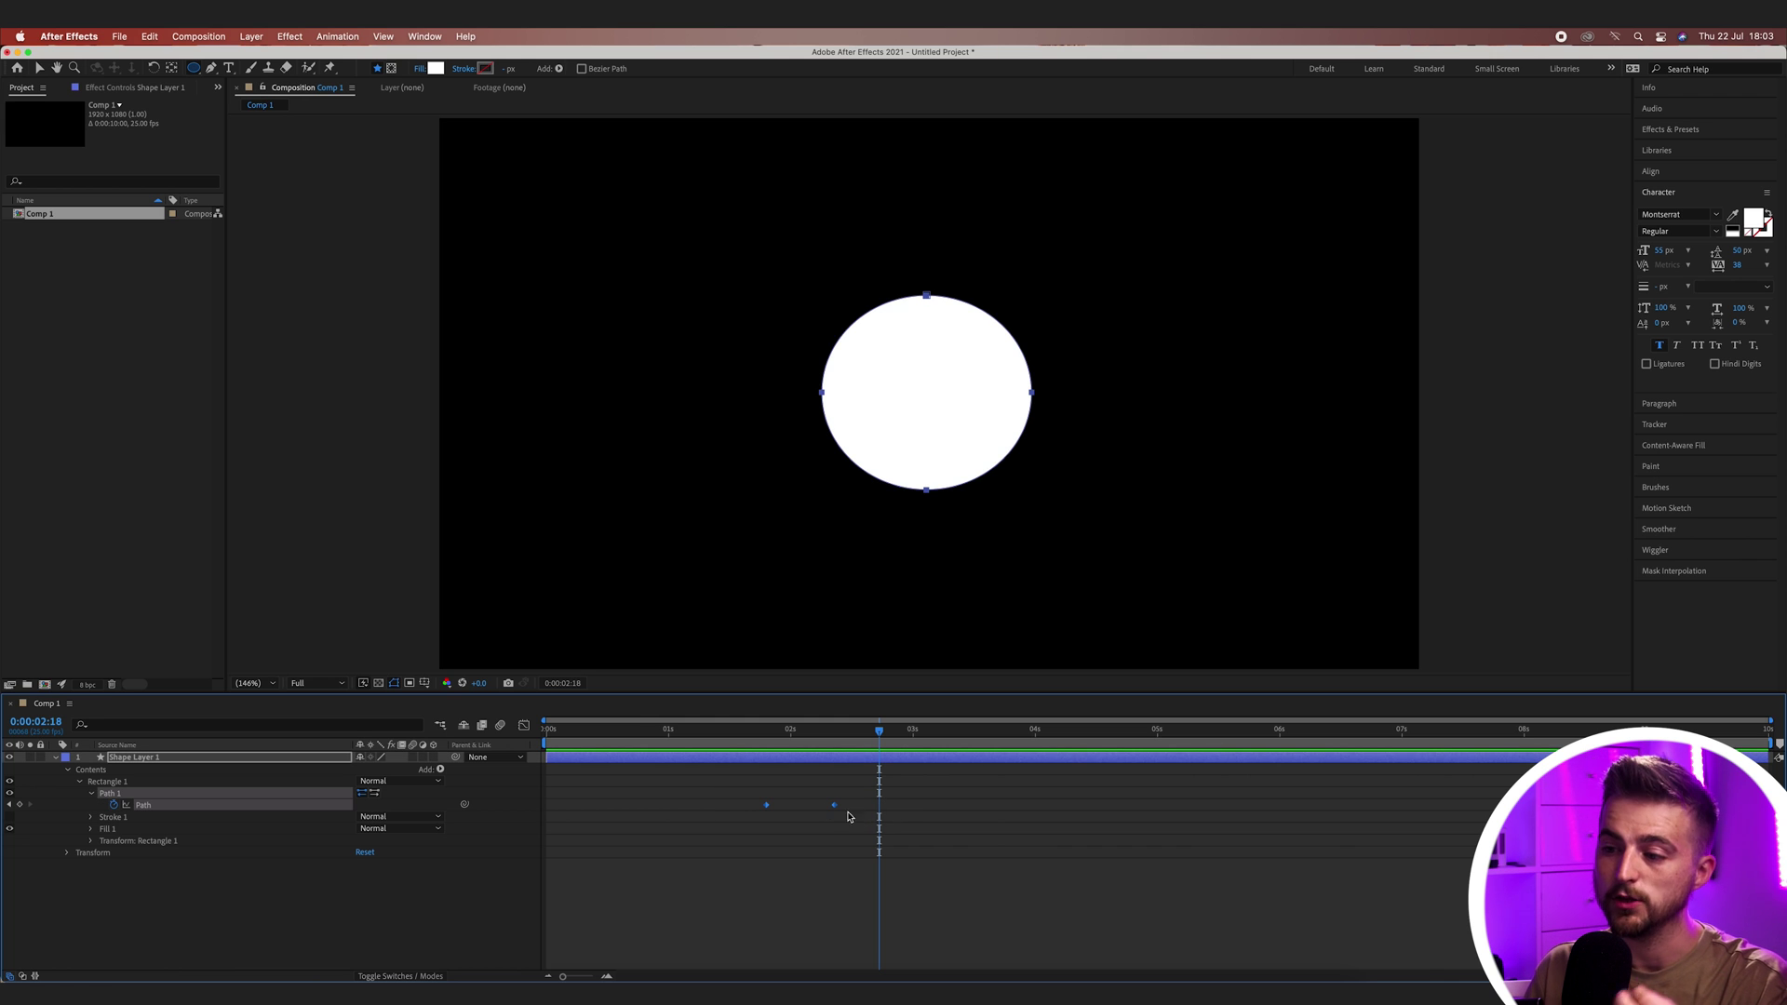
{"action": "left_click_drag", "start_coordinate": [731, 787], "coordinate": [815, 816]}
{"action": "right_click", "coordinate": [766, 806]}
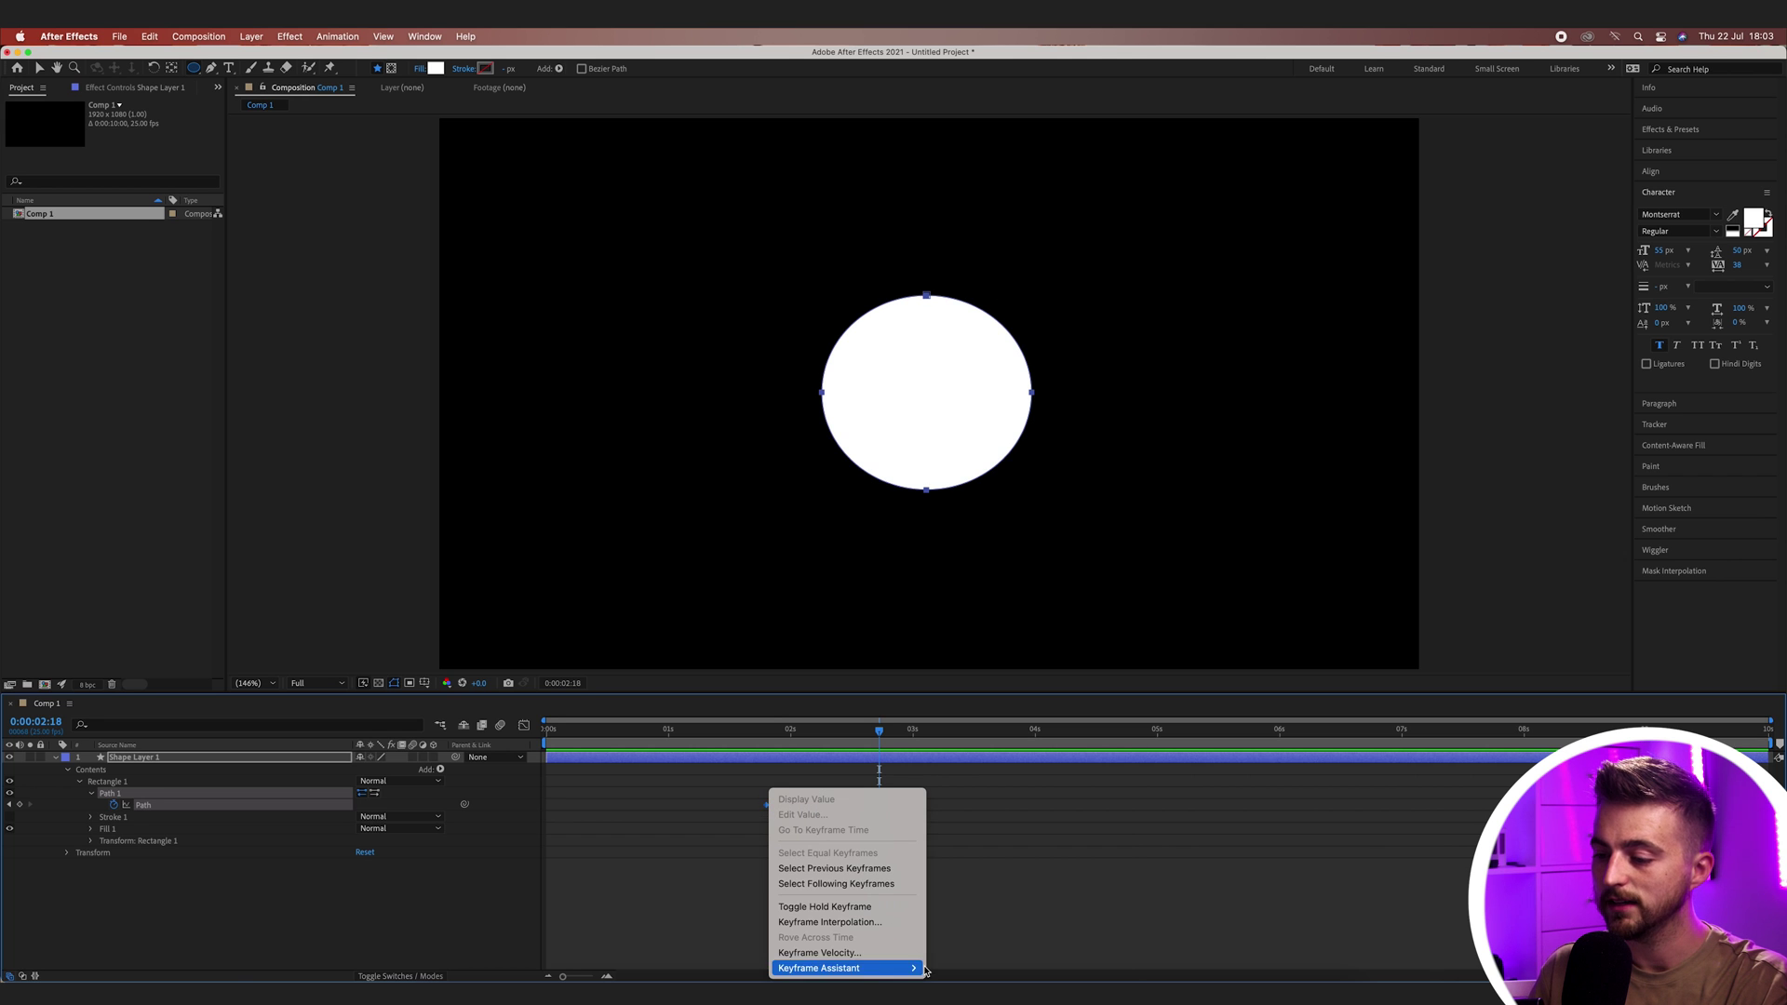
{"action": "mouse_move", "coordinate": [914, 970]}
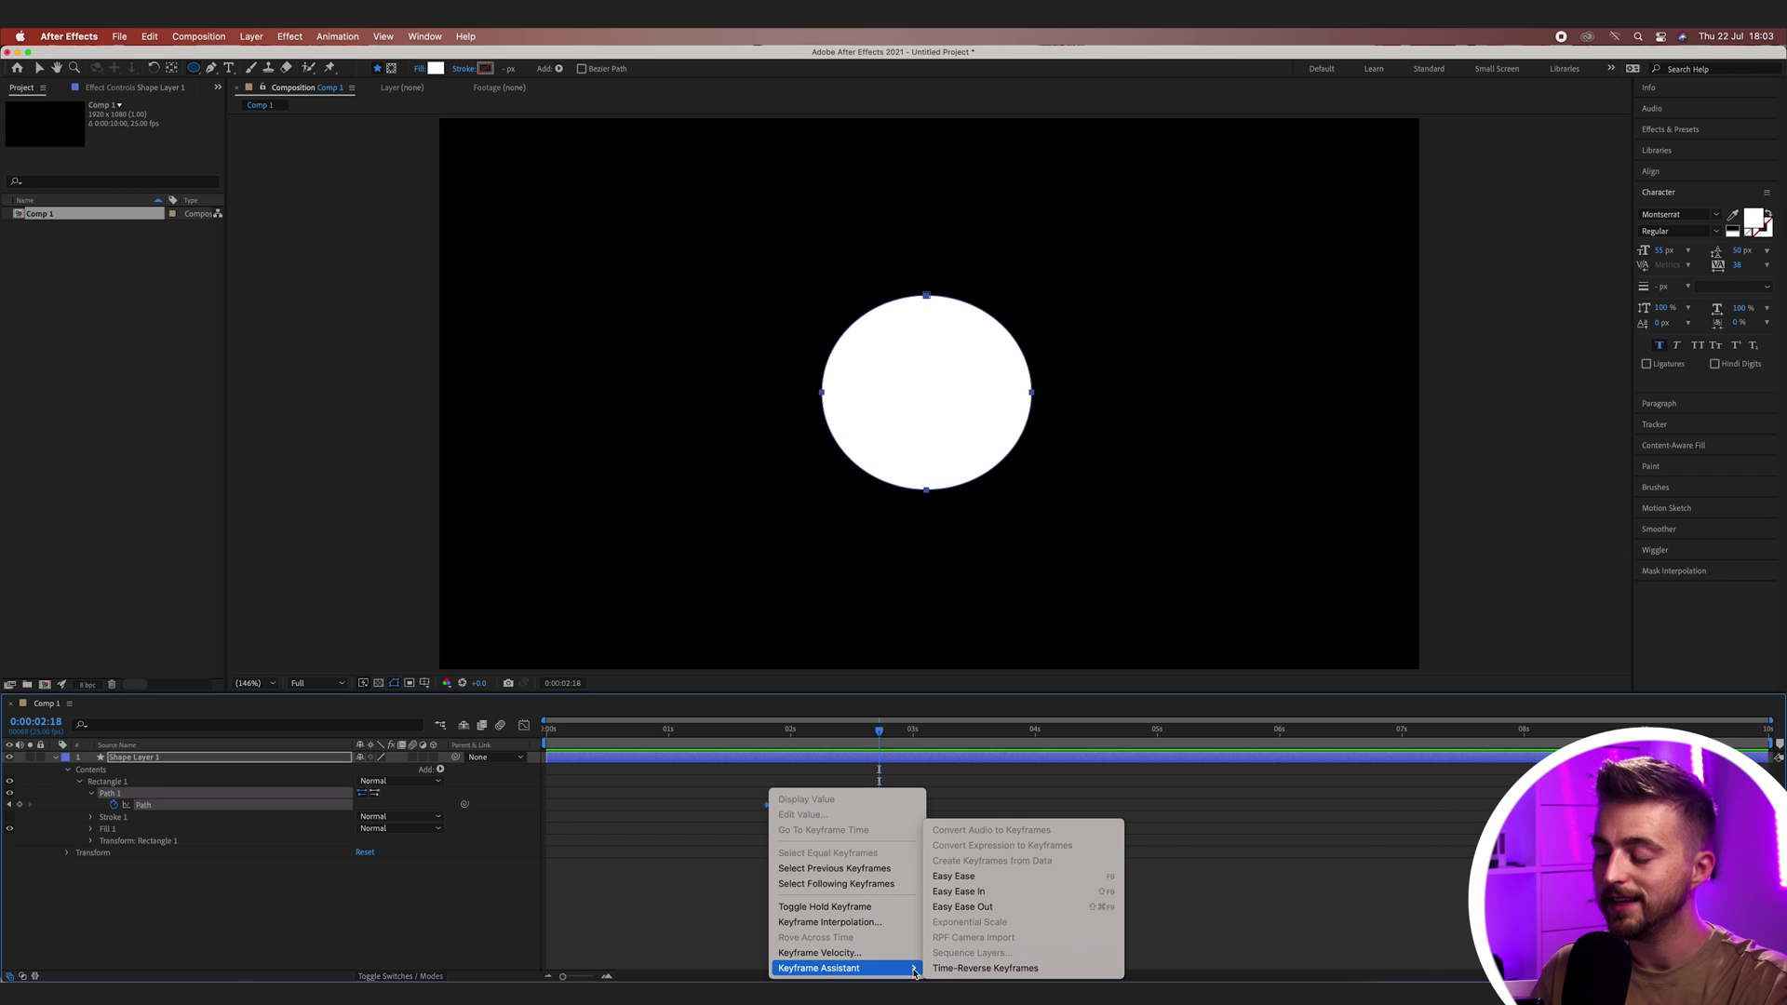
{"action": "left_click", "coordinate": [950, 876]}
- Replay the eased morph several times, then move the current time to 0:00:03:02
{"action": "left_click_drag", "start_coordinate": [861, 752], "coordinate": [703, 741]}
{"action": "key", "text": "space"}
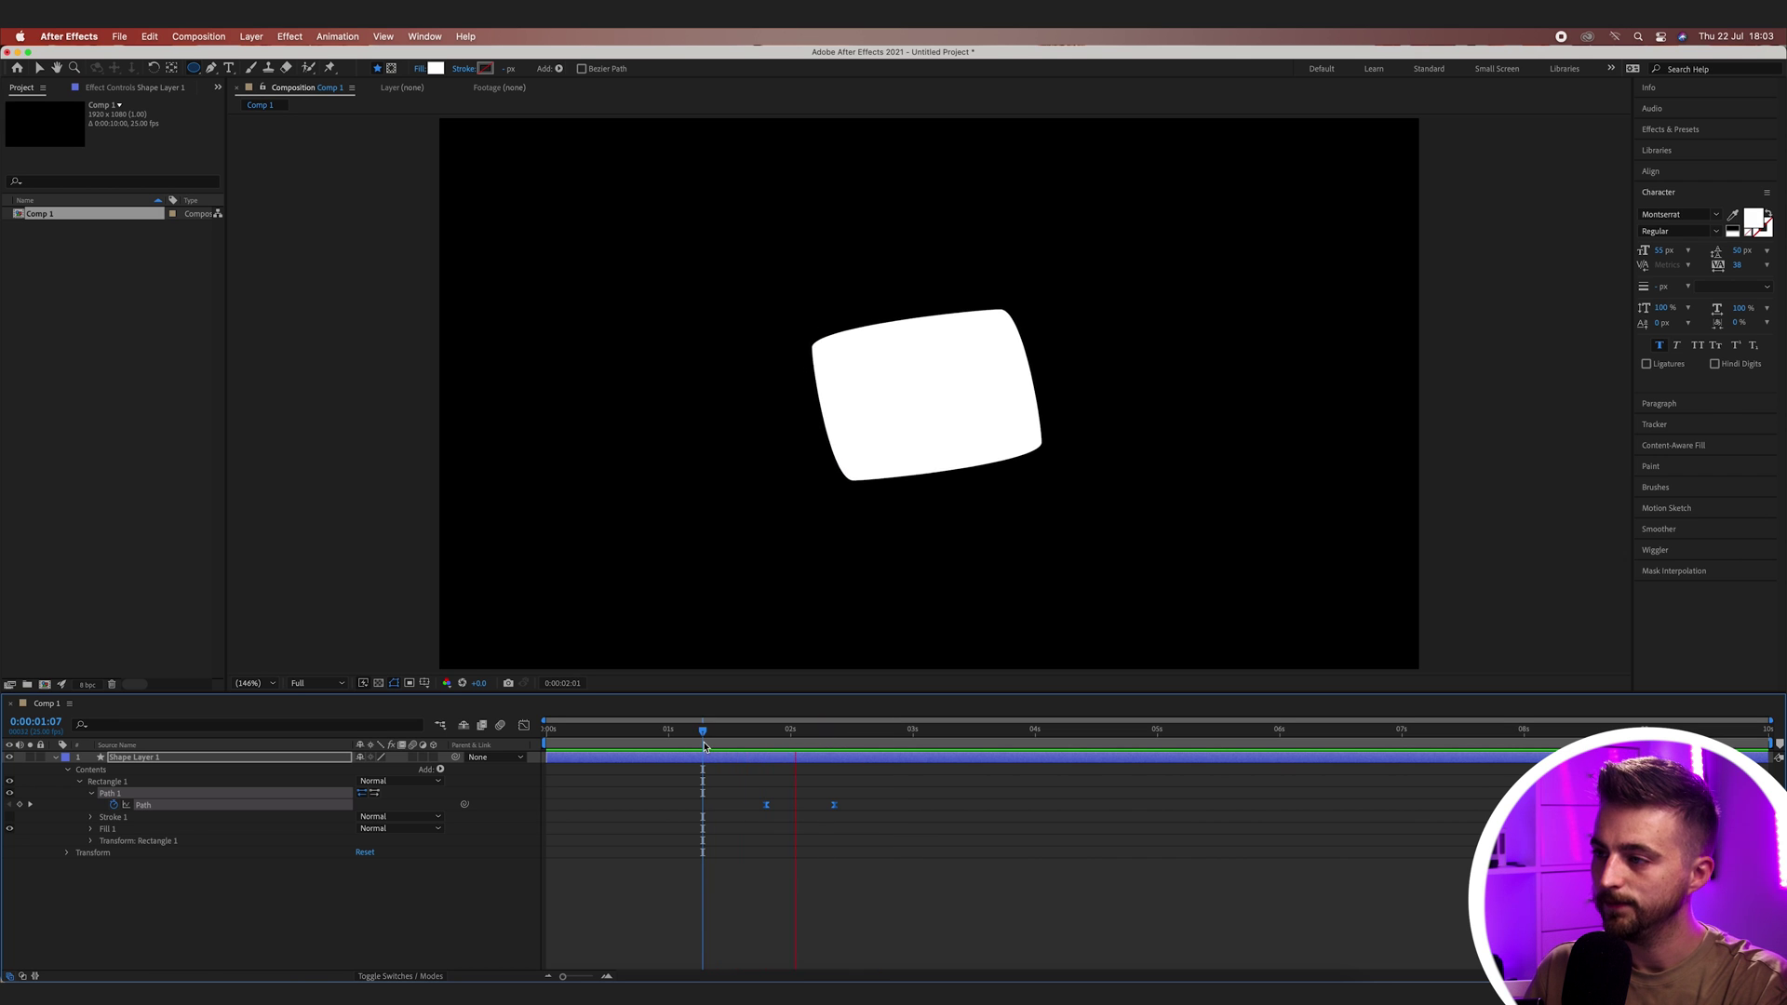
{"action": "left_click", "coordinate": [726, 746]}
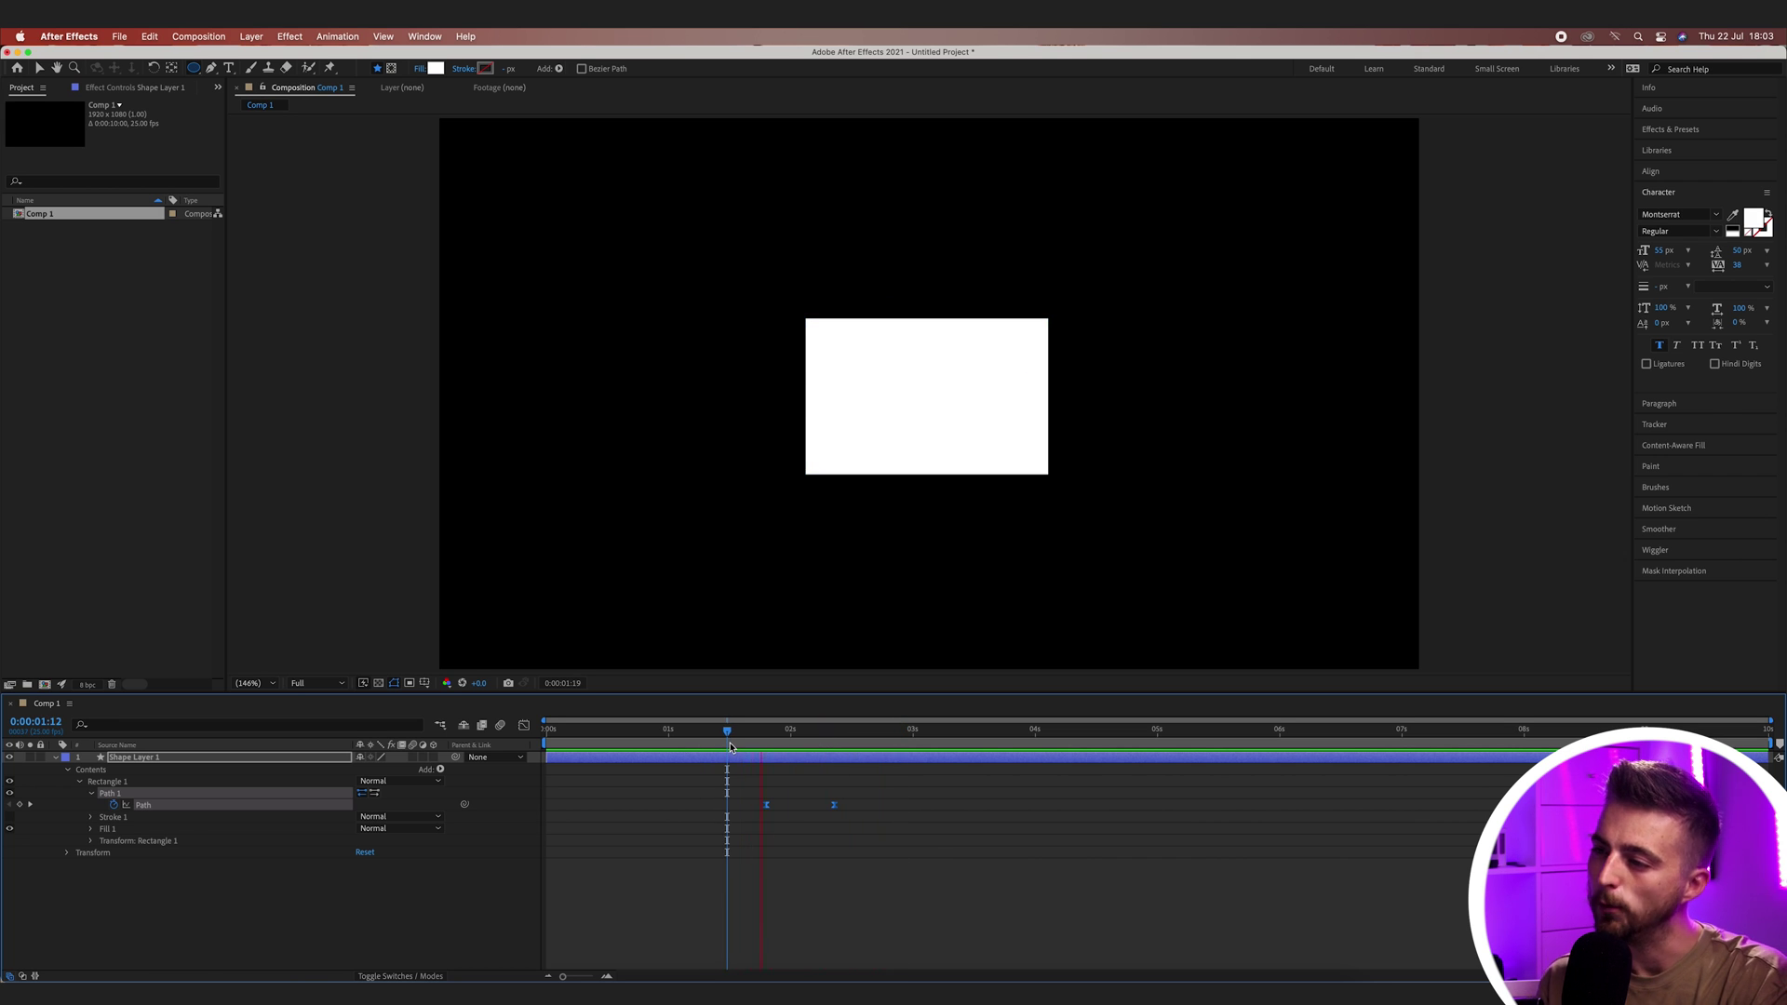
{"action": "key", "text": "space"}
{"action": "left_click", "coordinate": [731, 746]}
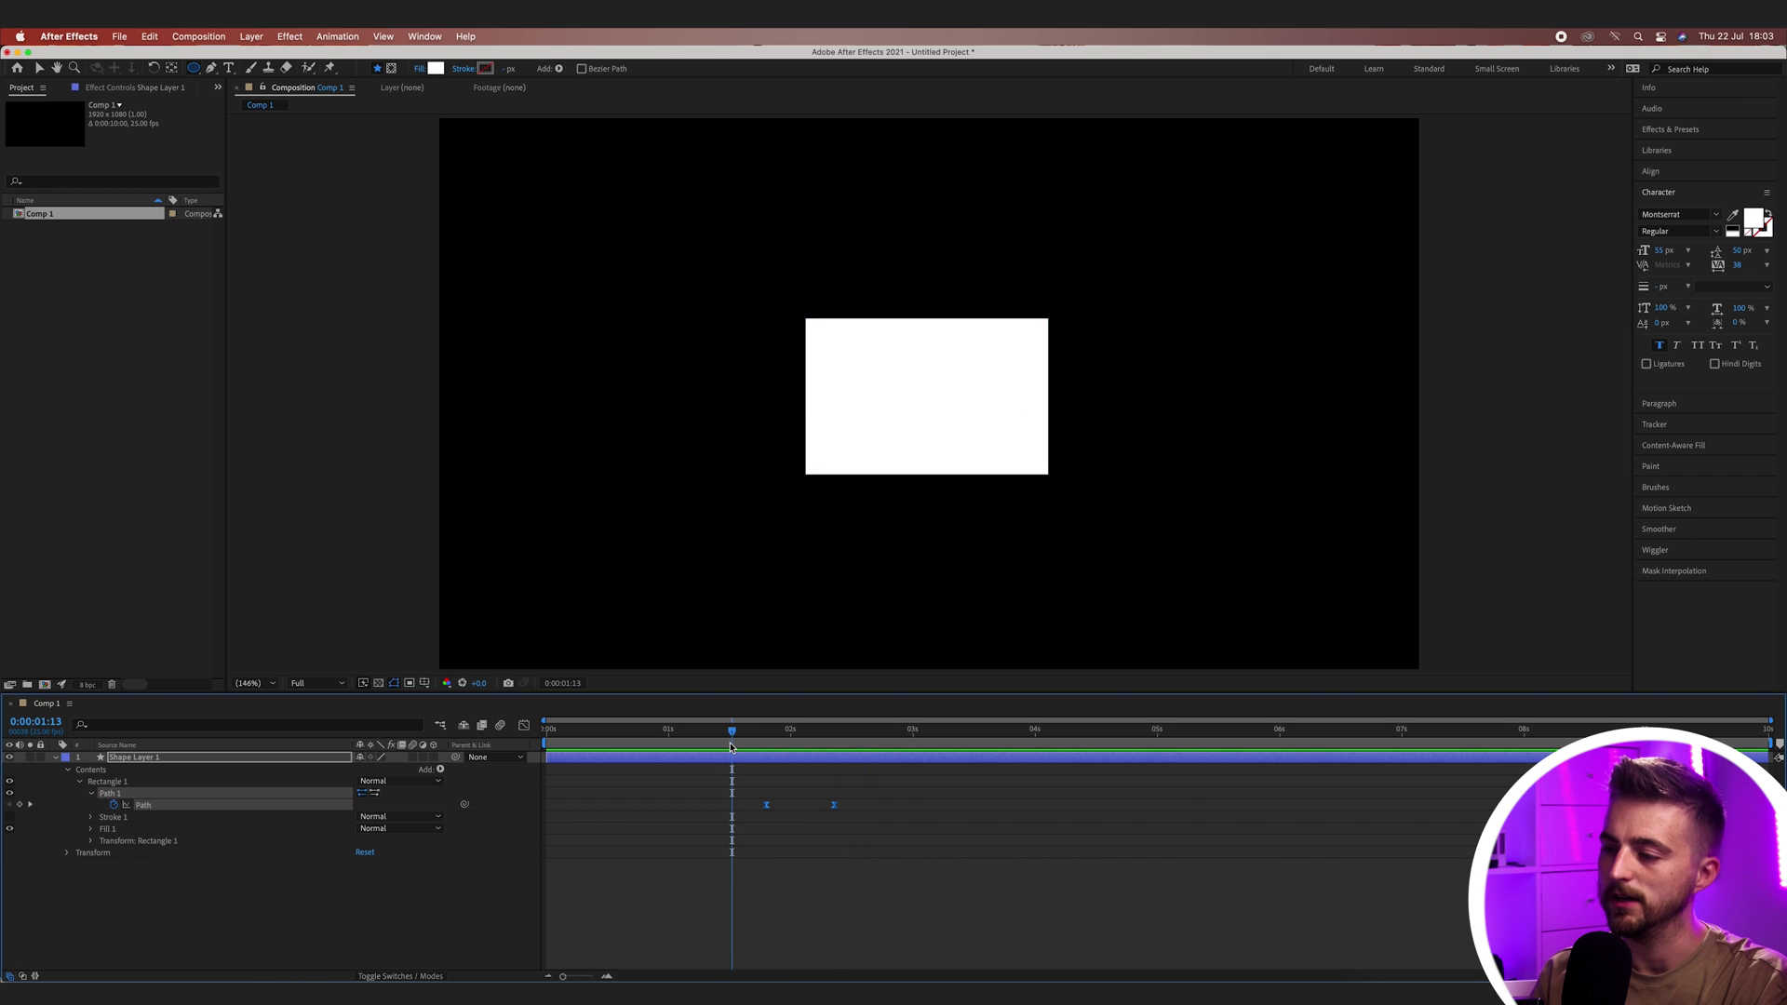
{"action": "key", "text": "space"}
{"action": "left_click", "coordinate": [733, 738]}
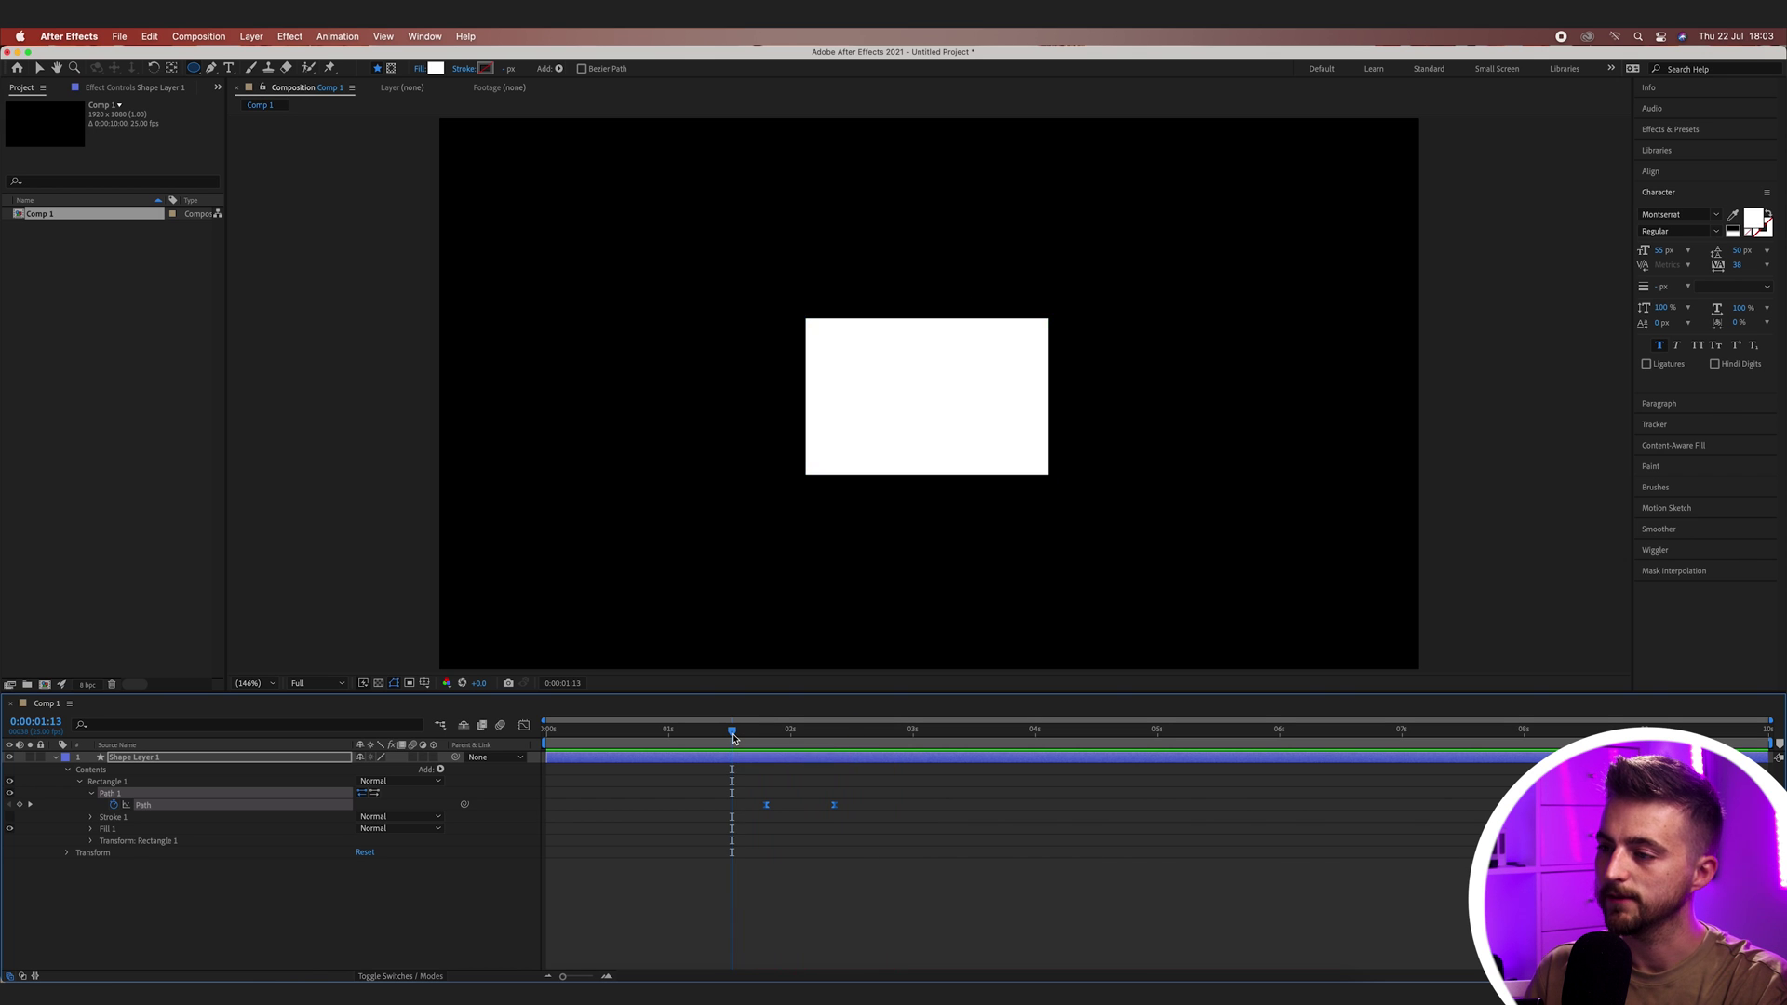
{"action": "key", "text": "space"}
{"action": "key", "text": "space"}
{"action": "left_click", "coordinate": [913, 735]}
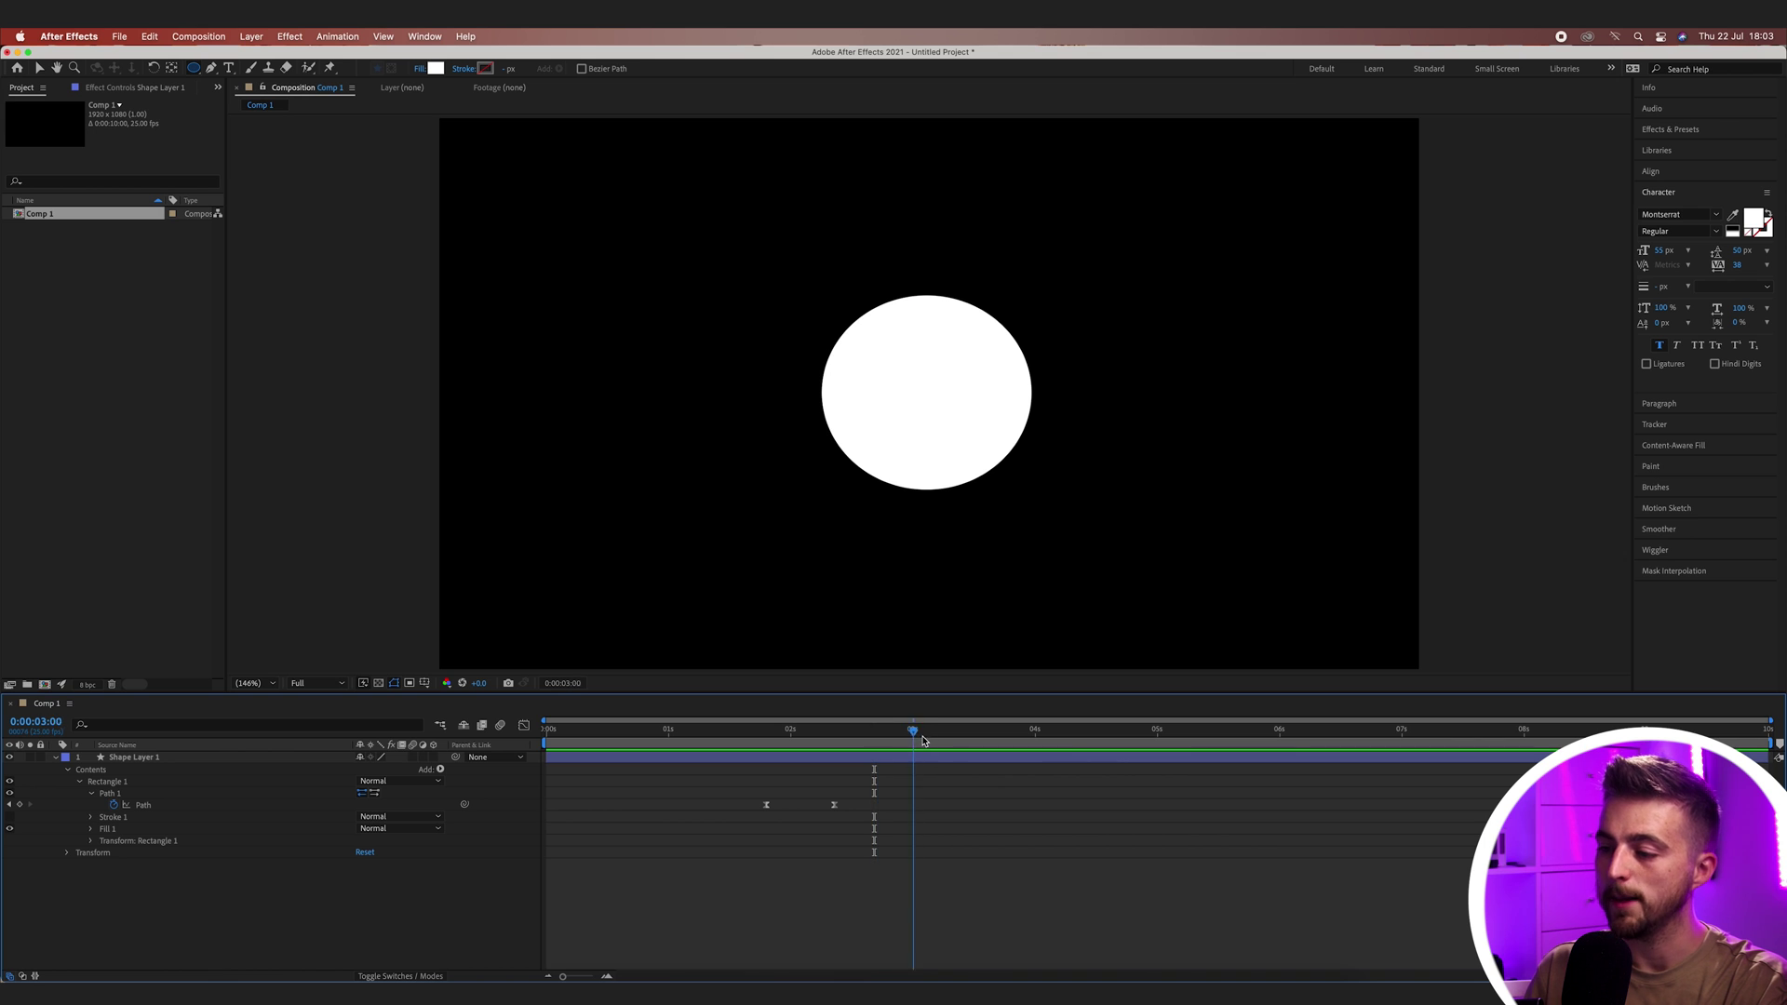
{"action": "left_click", "coordinate": [923, 735]}
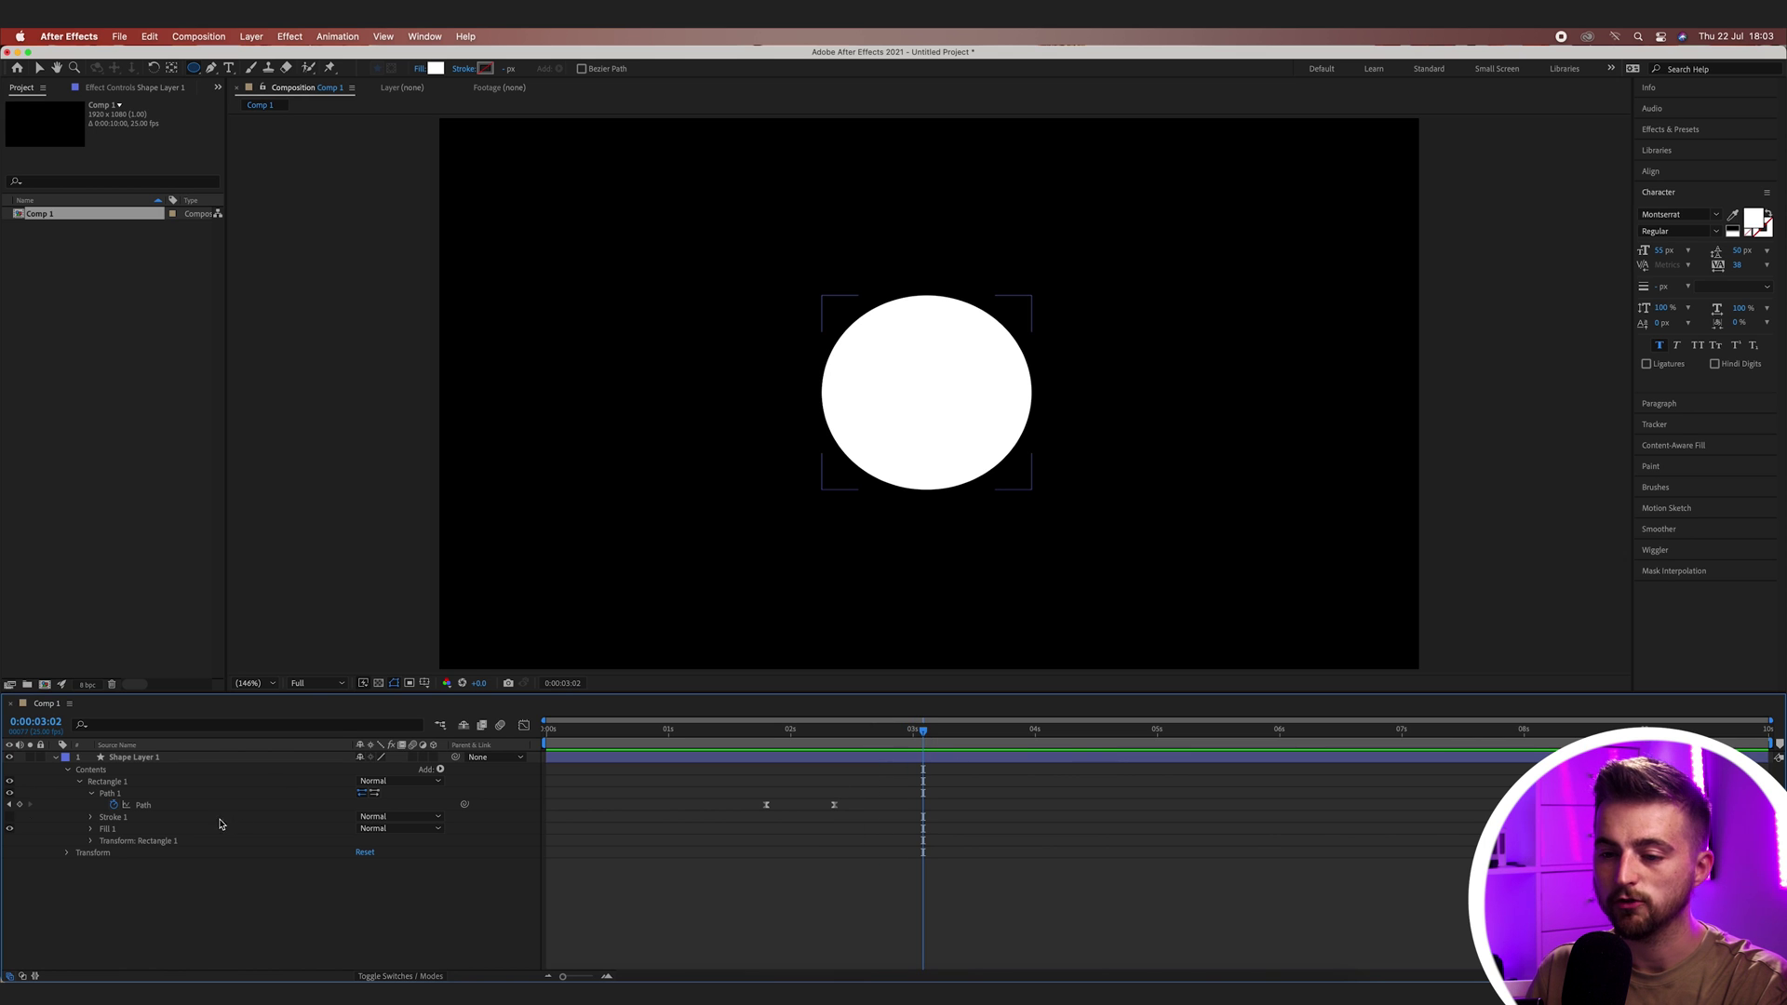
- Add a Path keyframe at 0:00:03:02, return to the 1:20 keyframe, and scrub the morph
{"action": "left_click", "coordinate": [19, 806]}
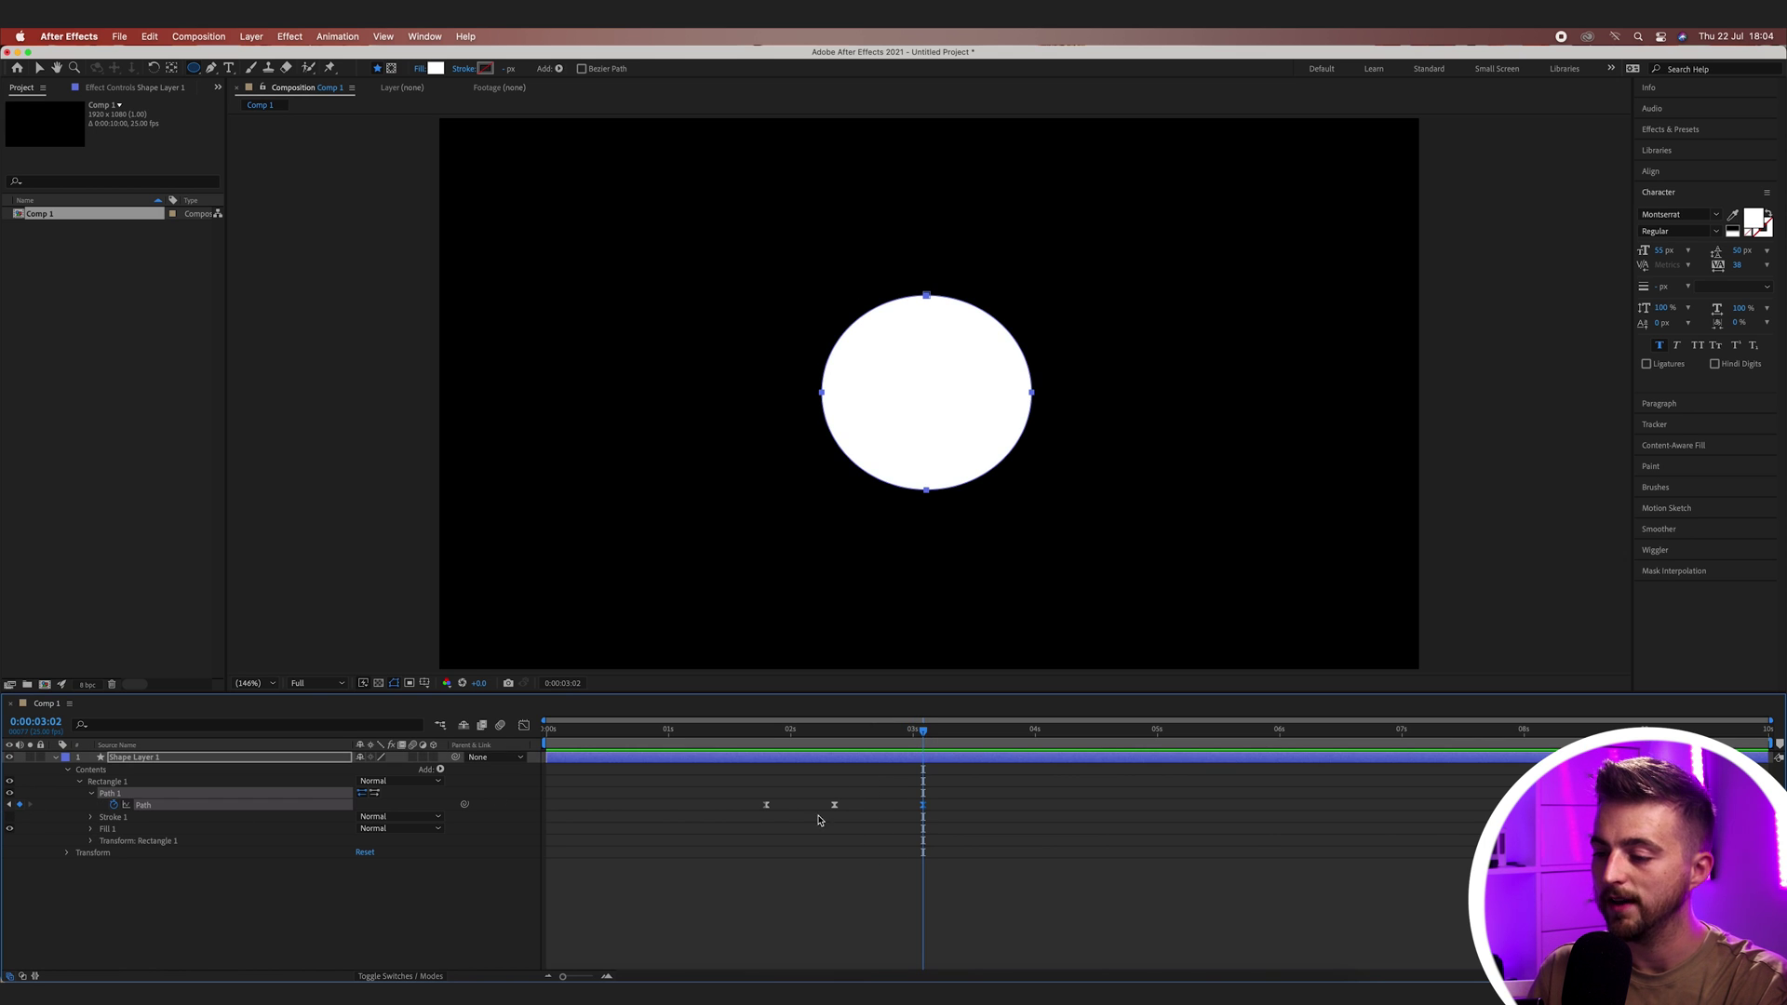
{"action": "left_click", "coordinate": [766, 733]}
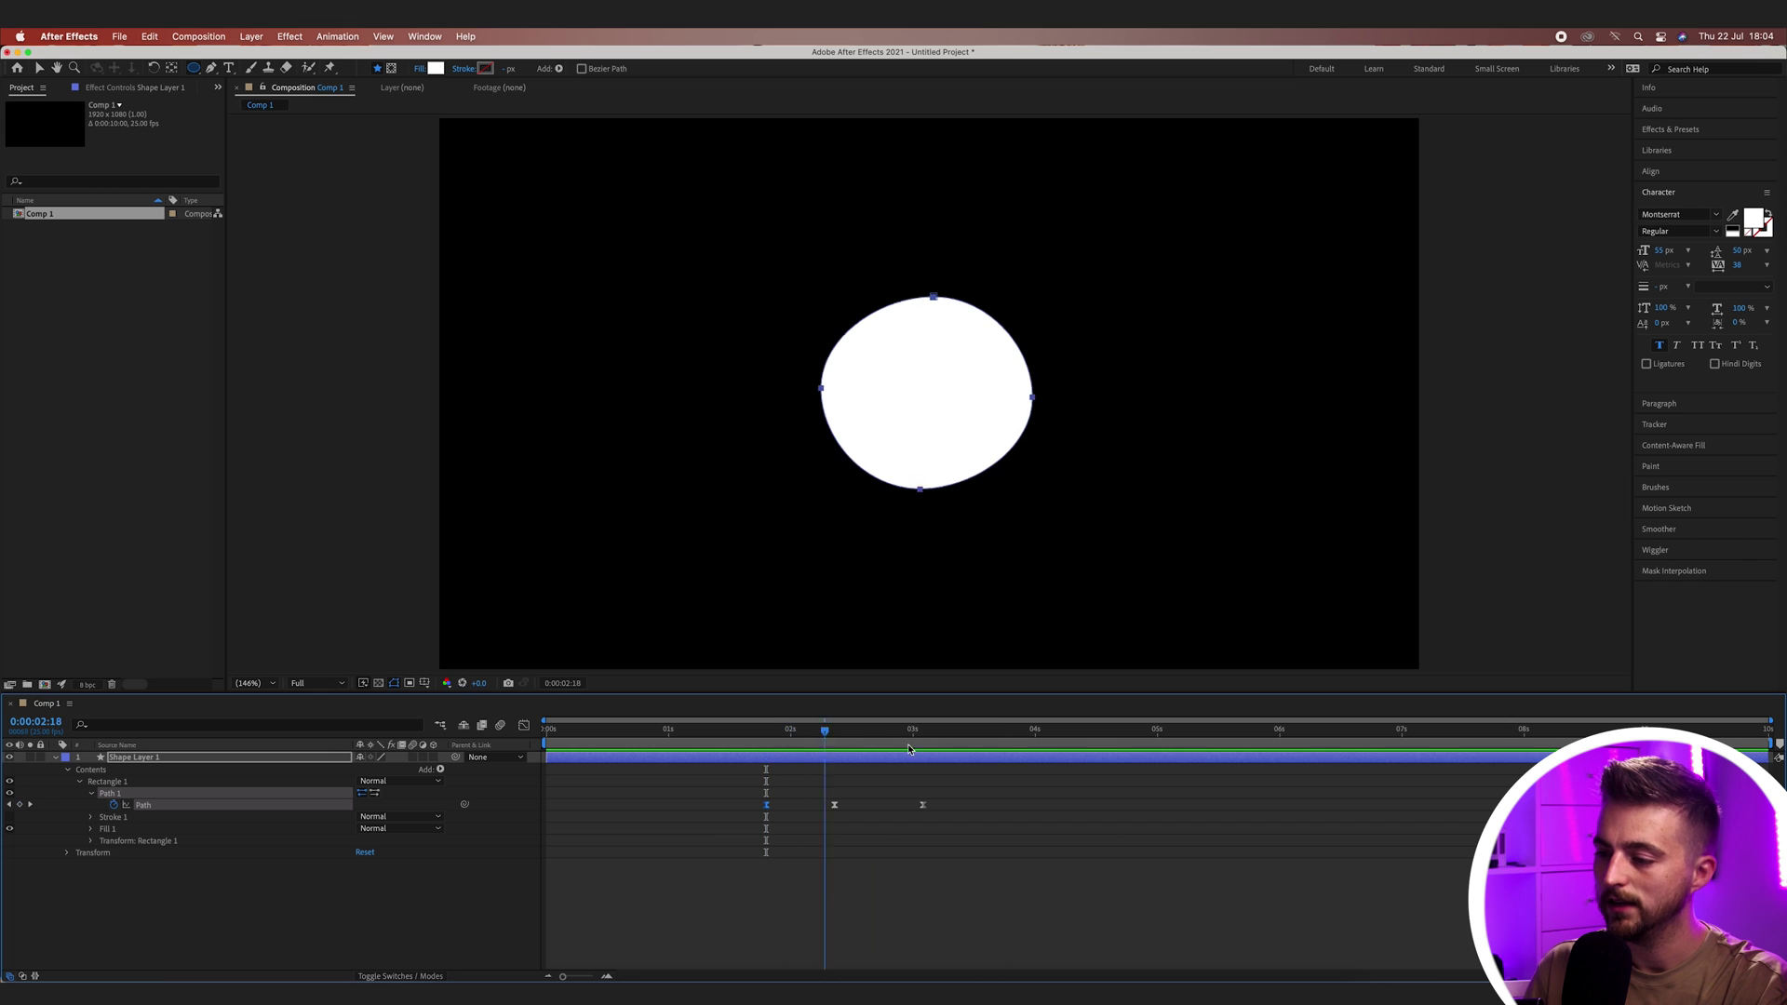
{"action": "left_click", "coordinate": [717, 760]}
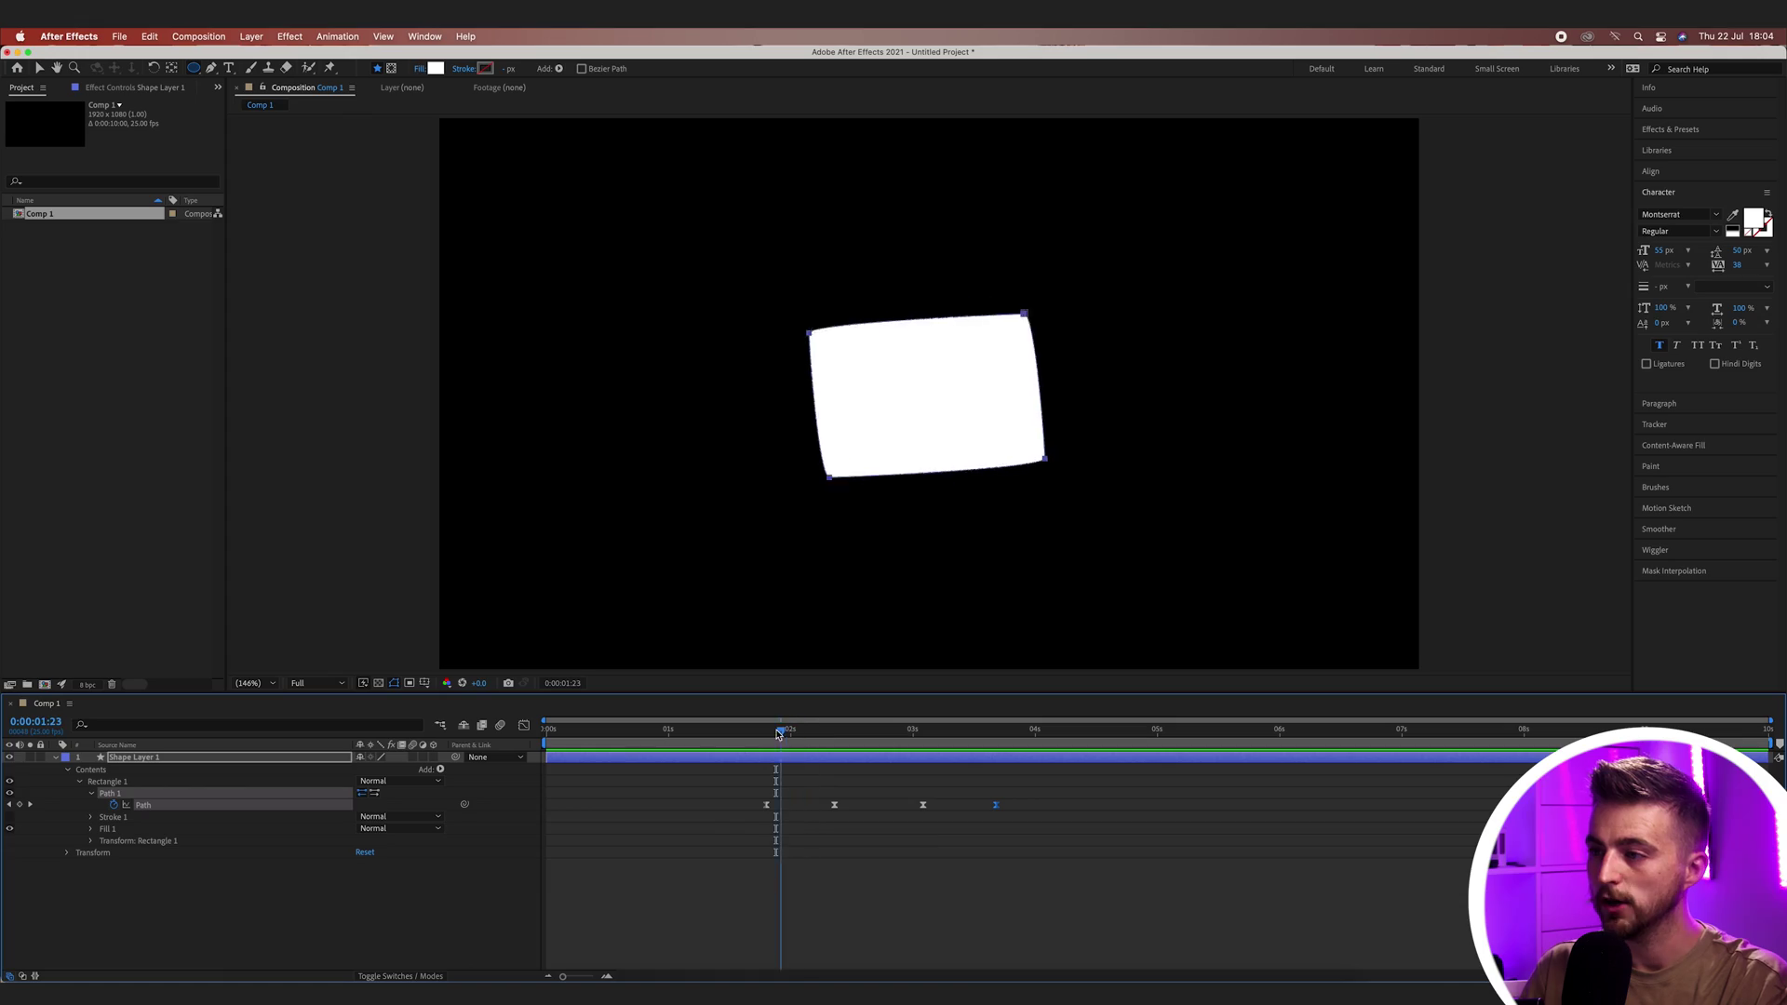
{"action": "left_click_drag", "start_coordinate": [774, 749], "coordinate": [769, 745]}
- Key Rotation at 0° at 1:20 and -180° at 2:09
{"action": "left_click", "coordinate": [68, 852]}
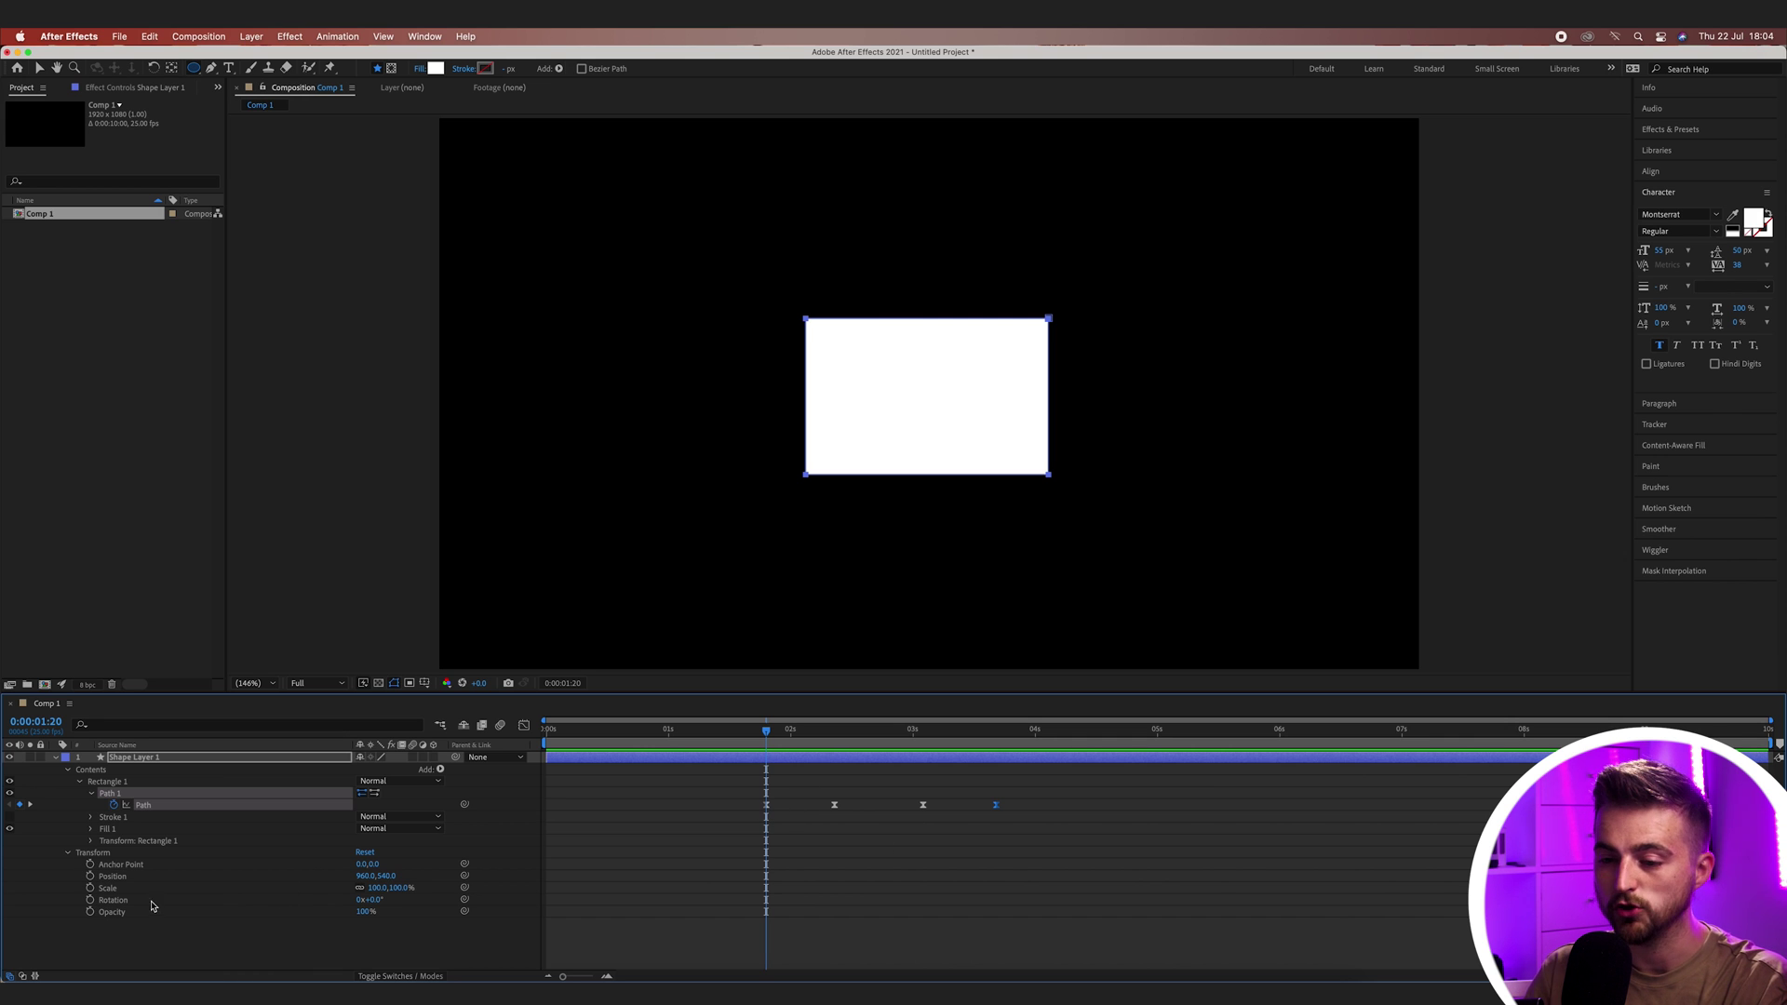
{"action": "left_click", "coordinate": [90, 900]}
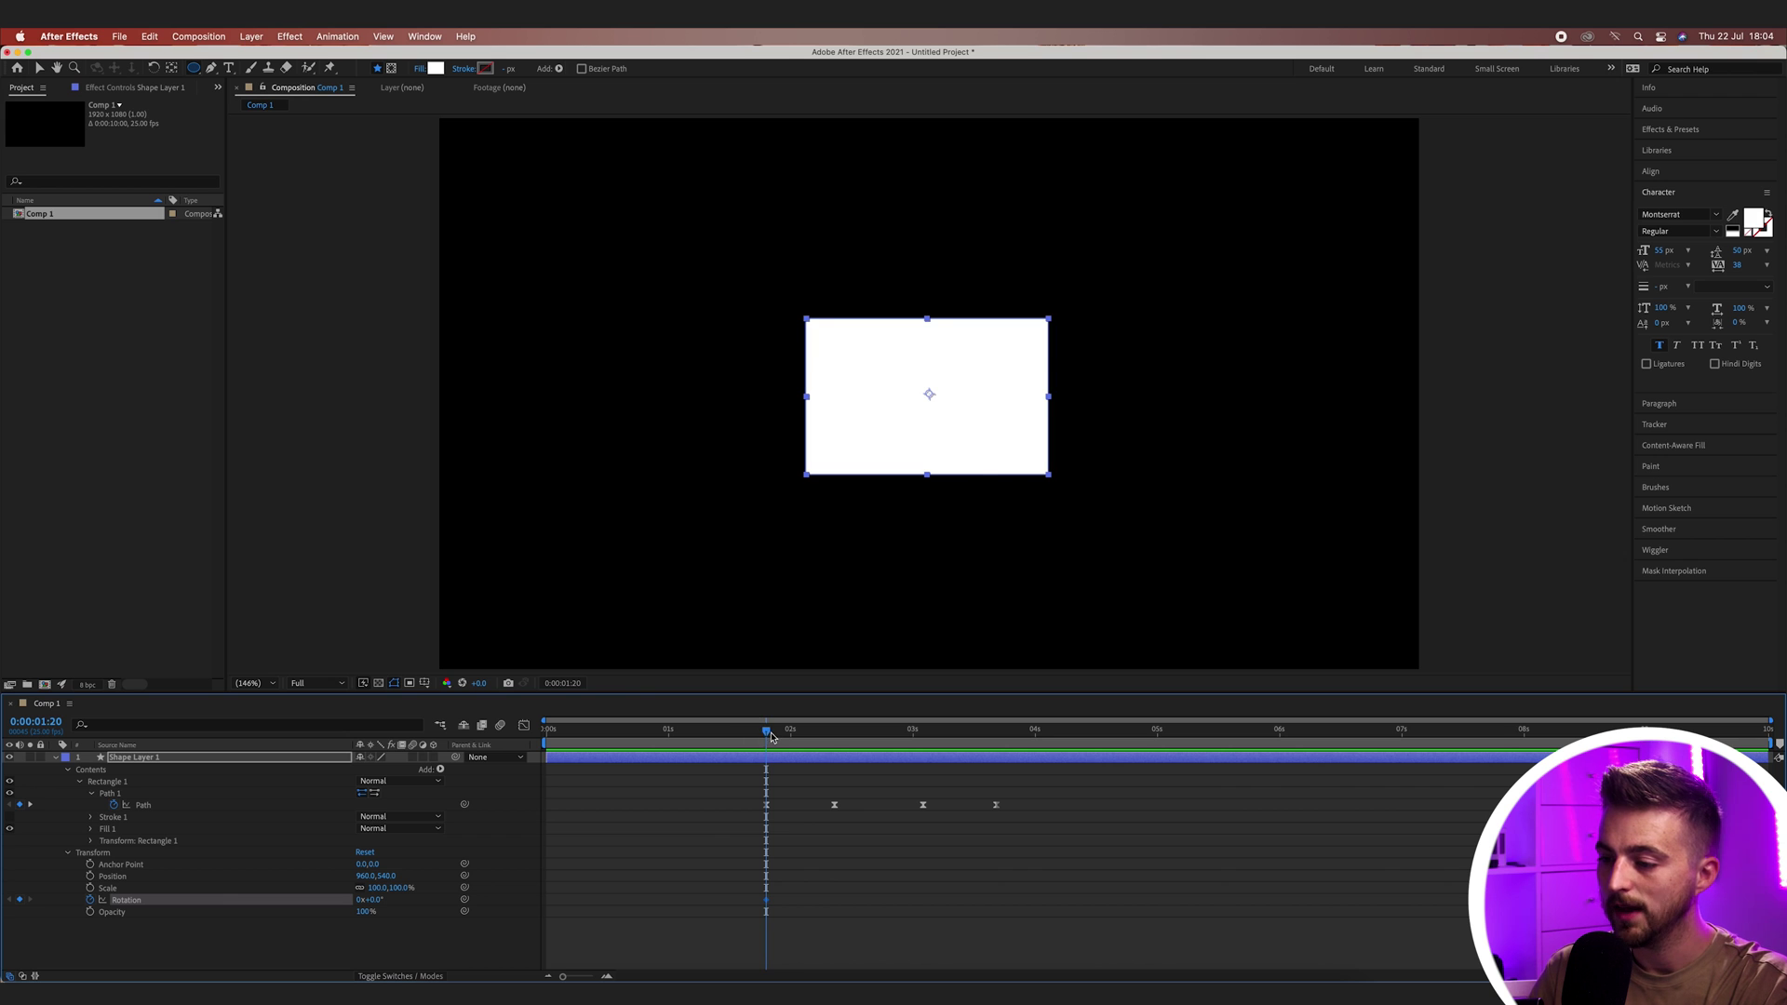
{"action": "left_click_drag", "start_coordinate": [771, 737], "coordinate": [827, 740]}
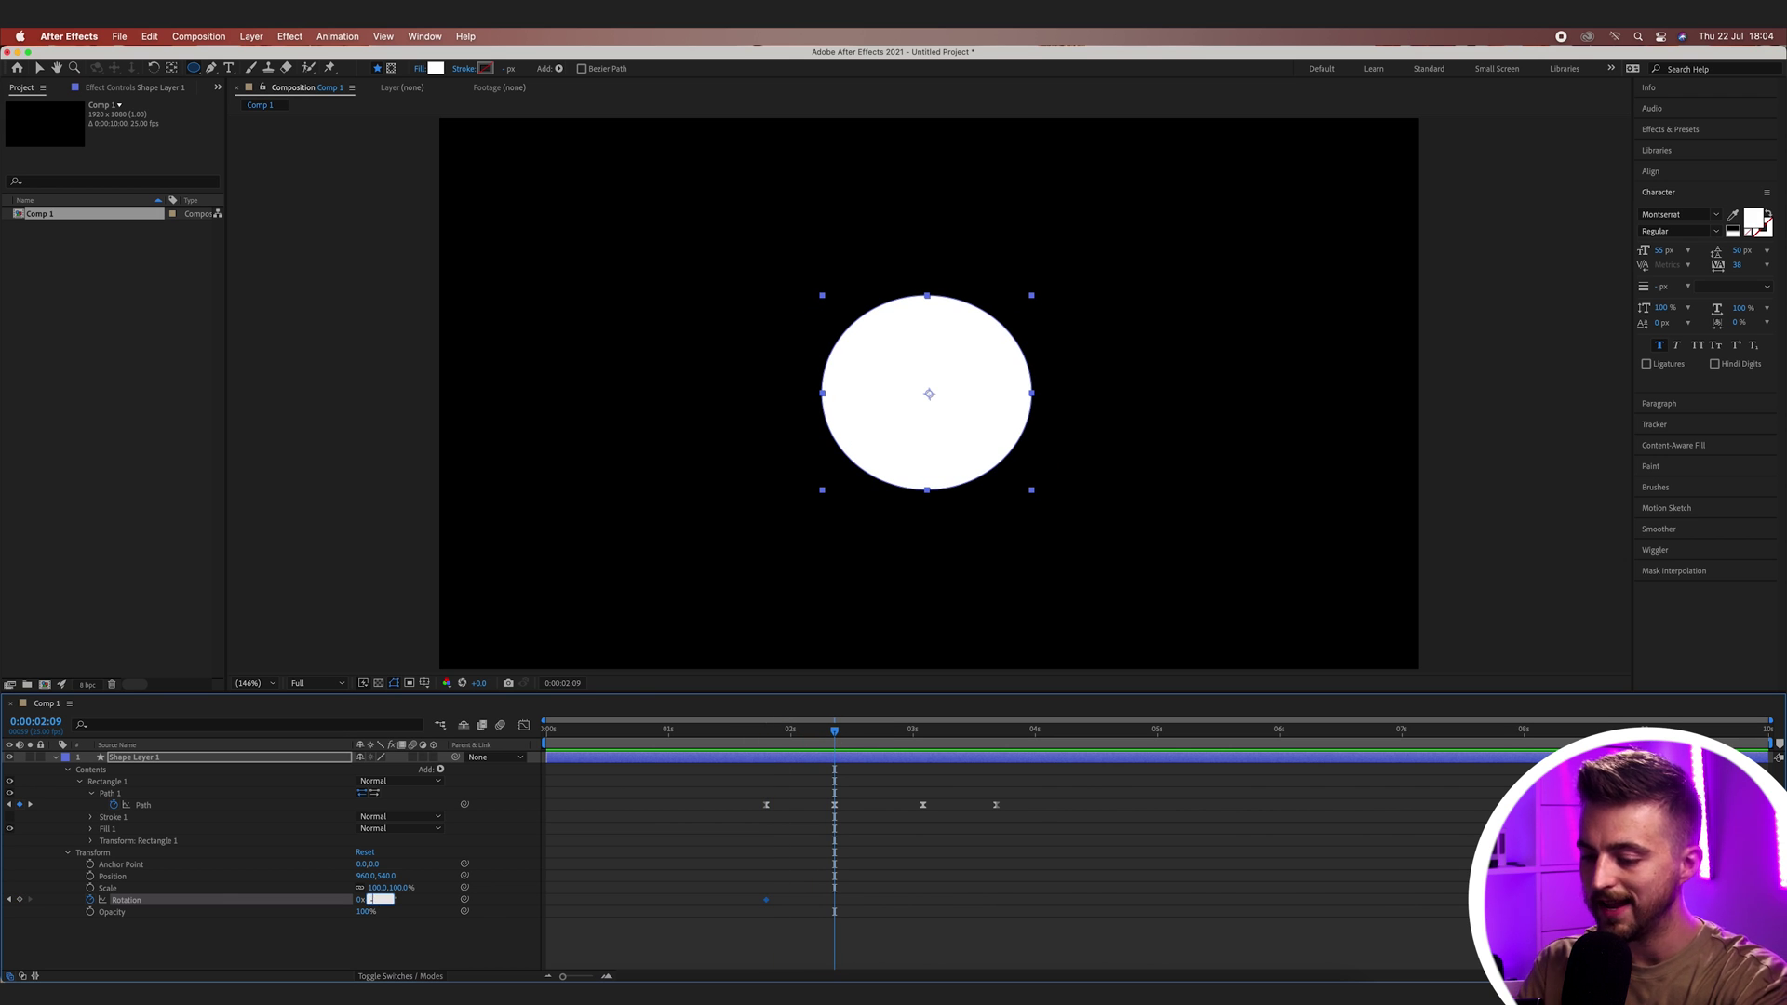
{"action": "key", "text": "Return"}
{"action": "mouse_move", "coordinate": [828, 735]}
{"action": "left_mouse_down"}
{"action": "mouse_move", "coordinate": [758, 742]}
{"action": "mouse_move", "coordinate": [834, 741]}
{"action": "left_mouse_up"}
{"action": "key", "text": "space"}
{"action": "key", "text": "space"}
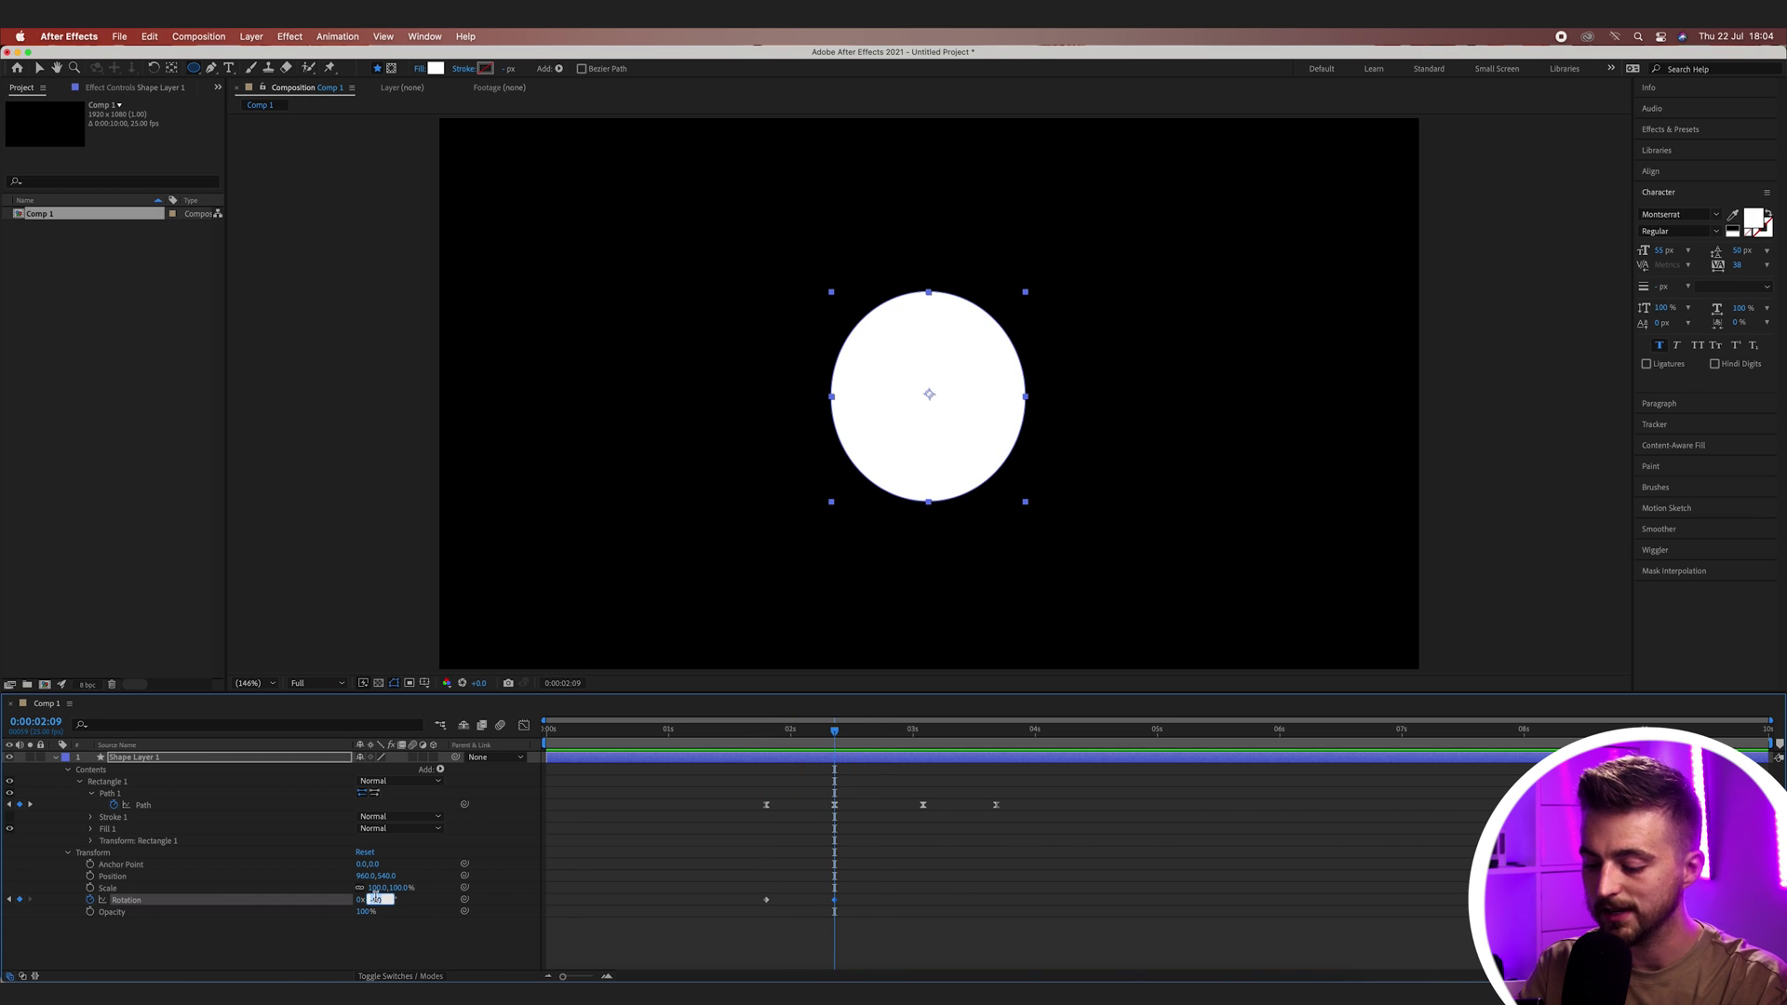
{"action": "key", "text": "Return"}
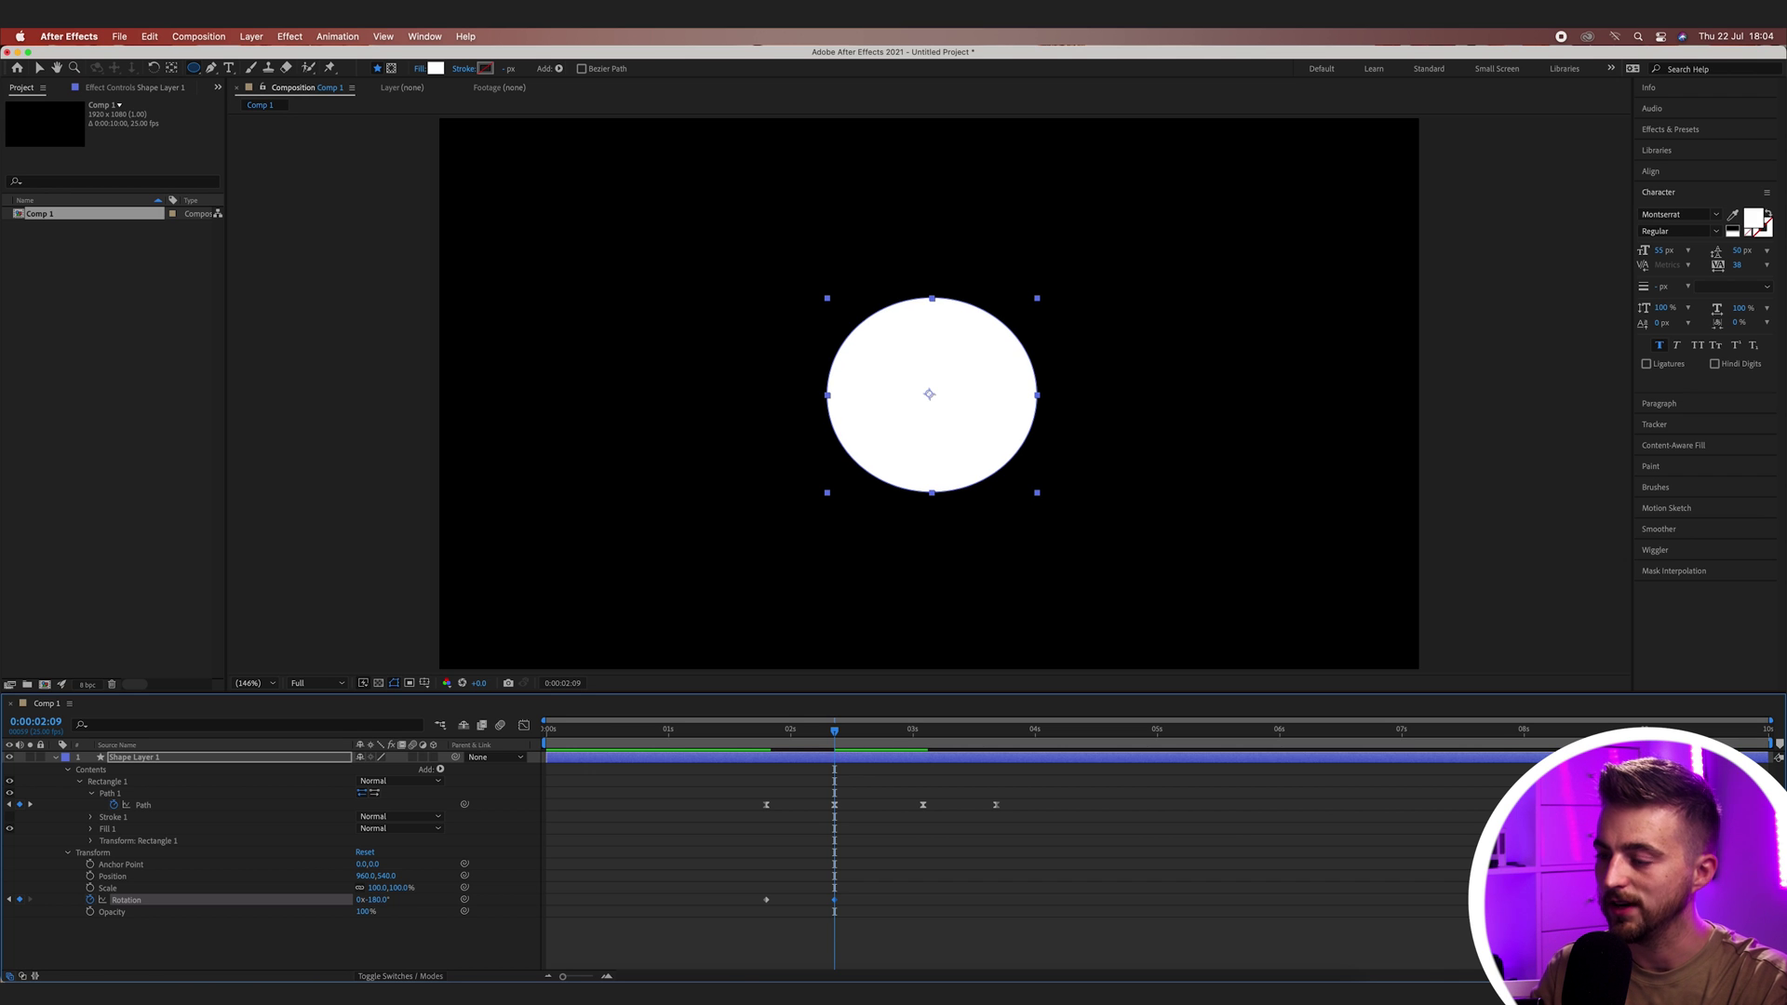
- Preview, then drag the first Path and Rotation keyframes earlier to about 0:19
{"action": "left_click", "coordinate": [726, 730]}
{"action": "key", "text": "space"}
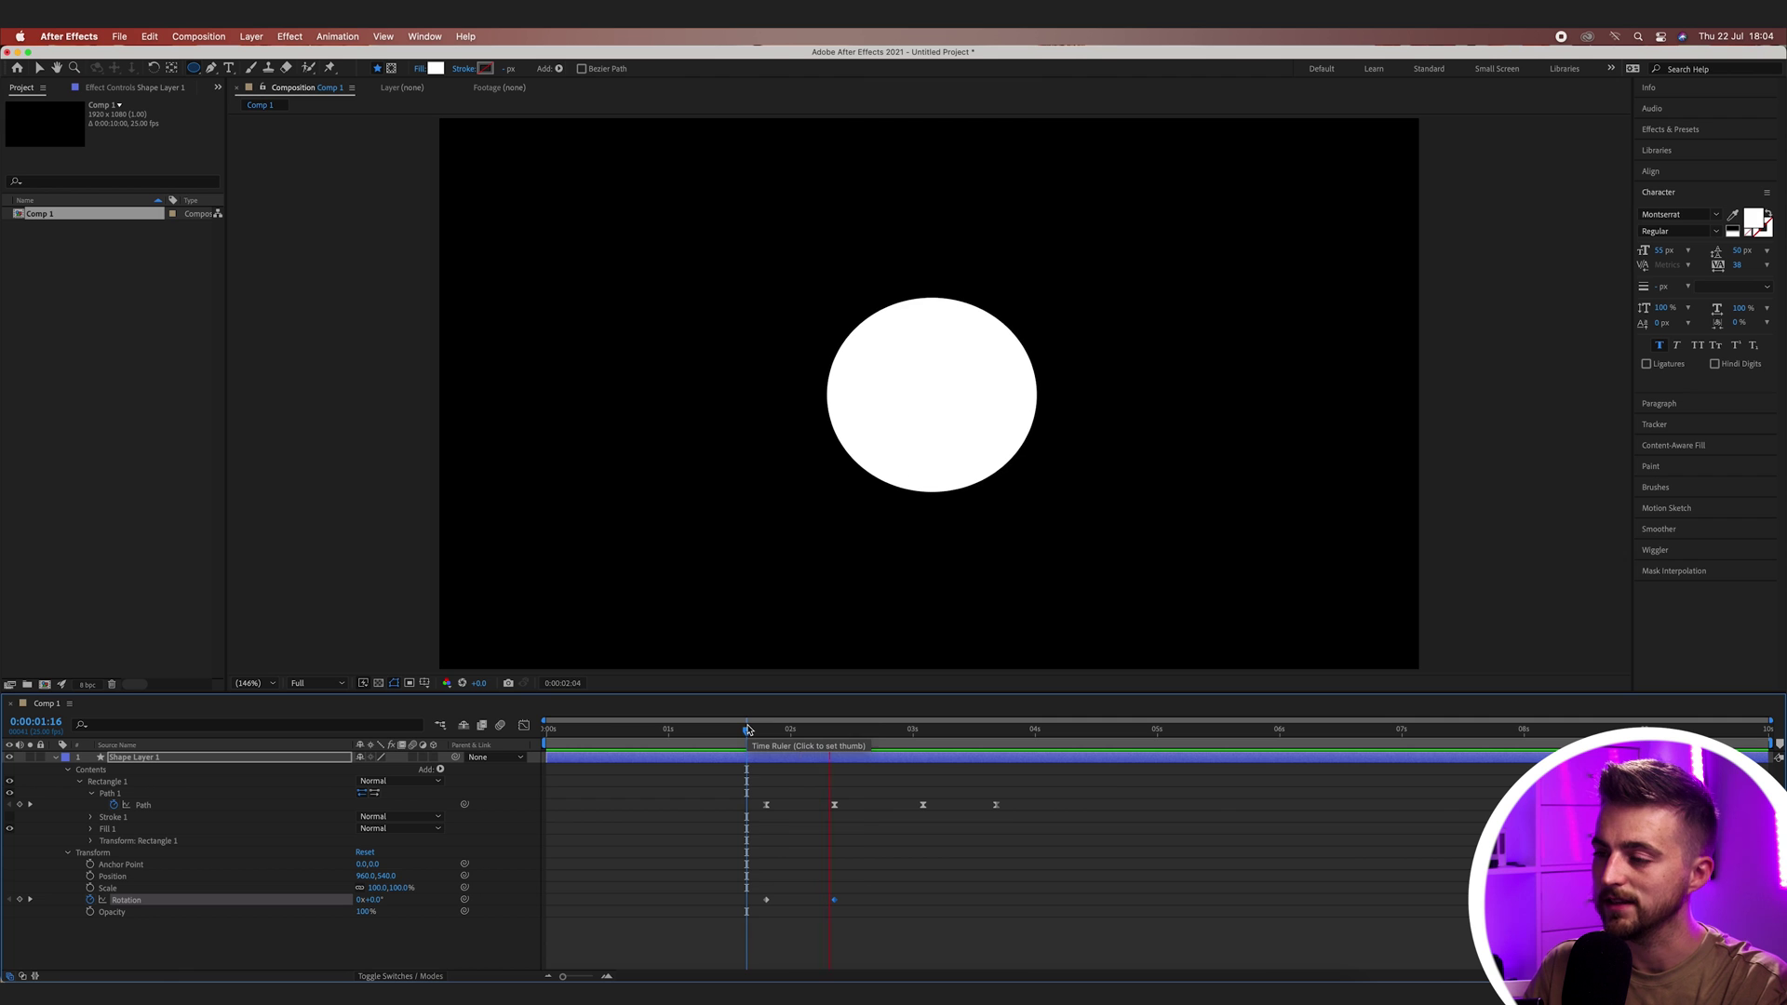
{"action": "key", "text": "space"}
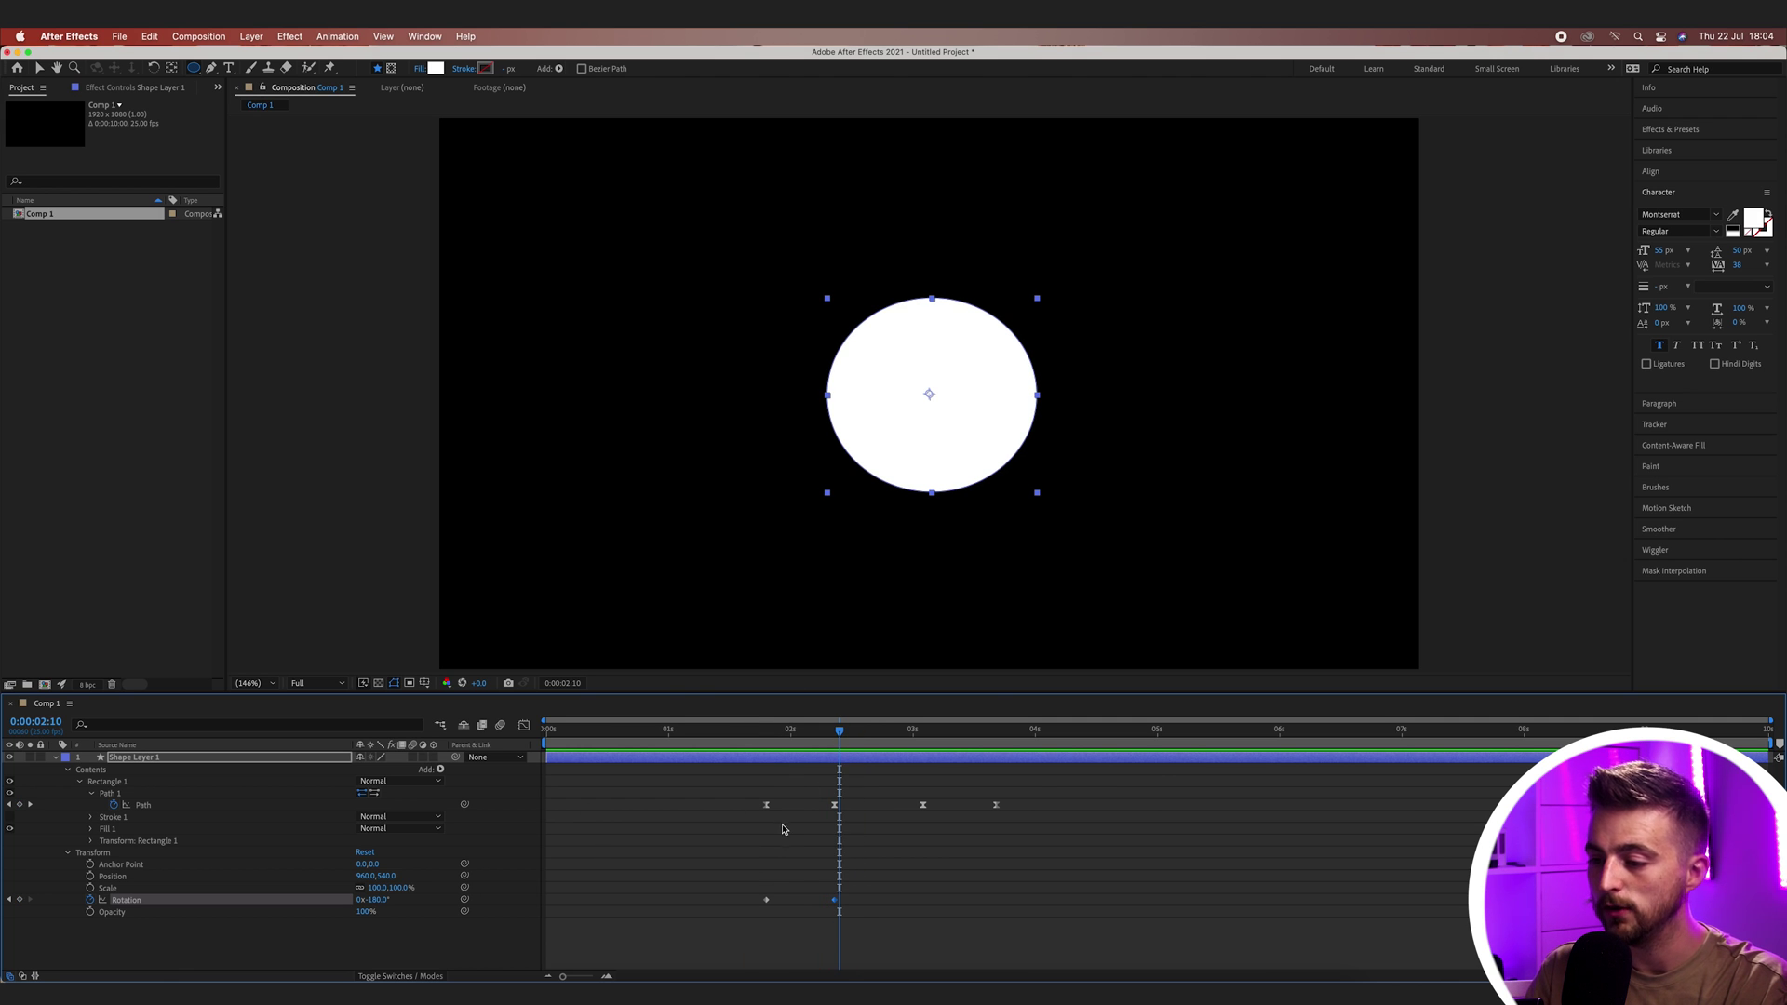
{"action": "left_click_drag", "start_coordinate": [789, 793], "coordinate": [707, 917]}
{"action": "left_click_drag", "start_coordinate": [766, 806], "coordinate": [648, 806]}
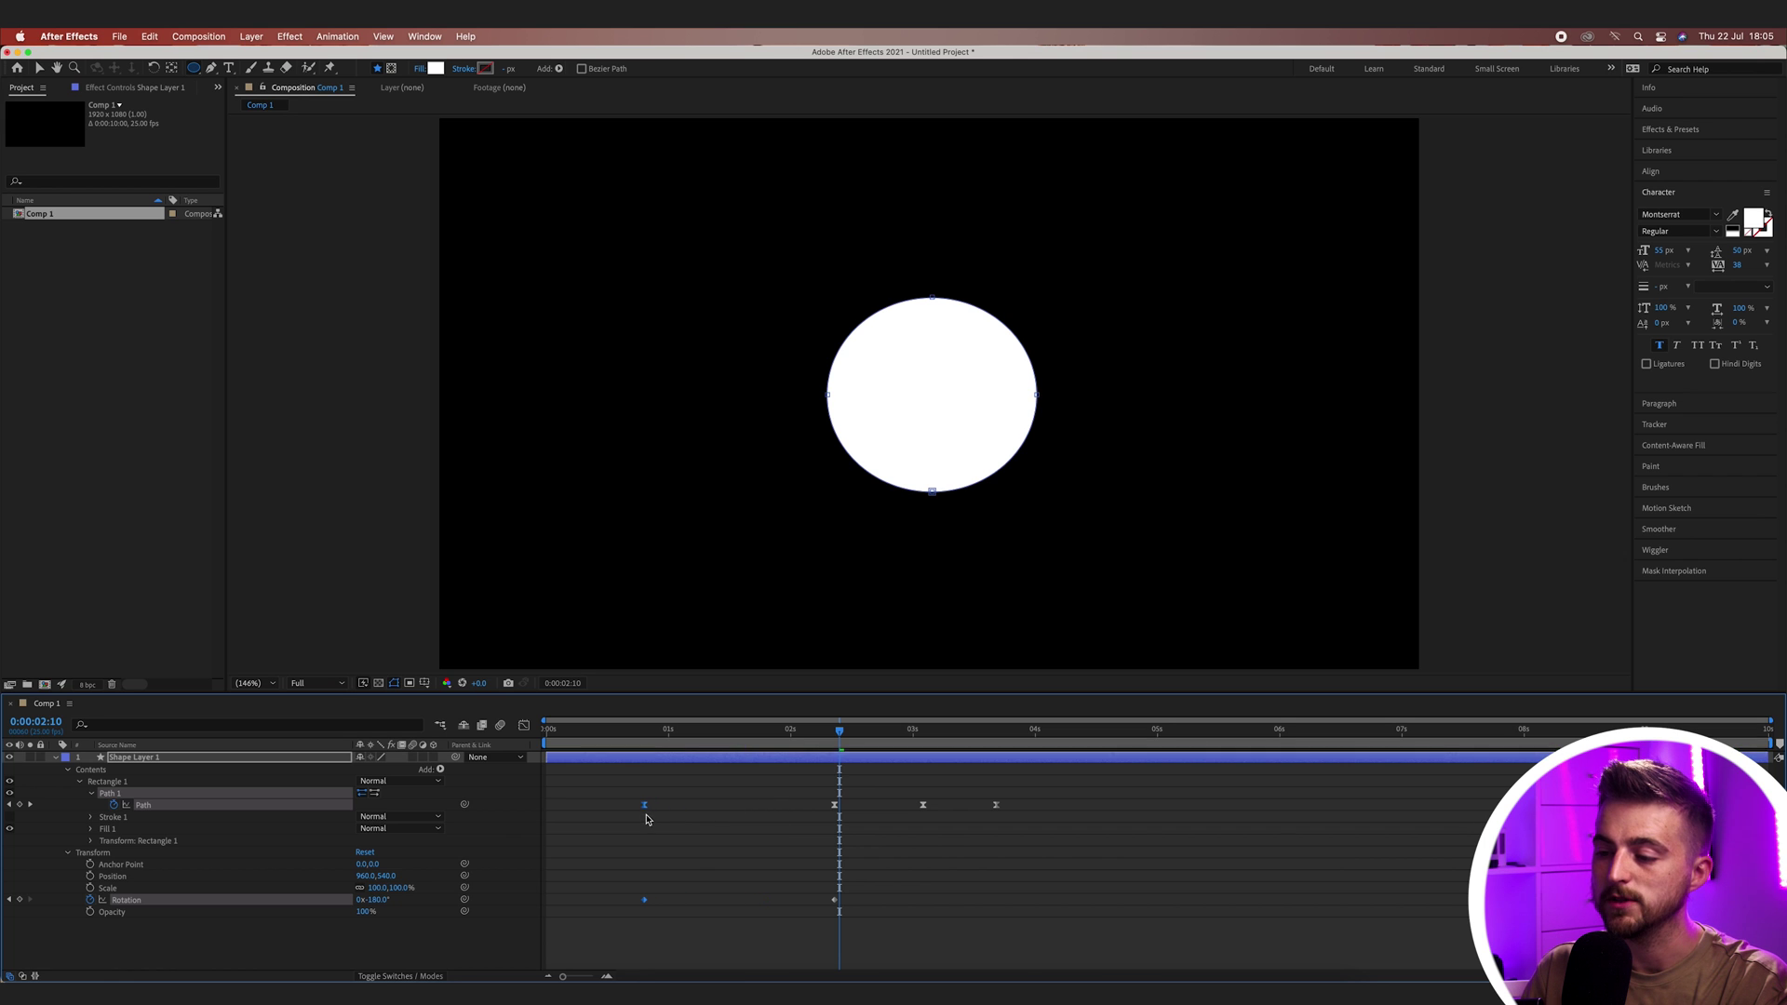
{"action": "left_click", "coordinate": [638, 735]}
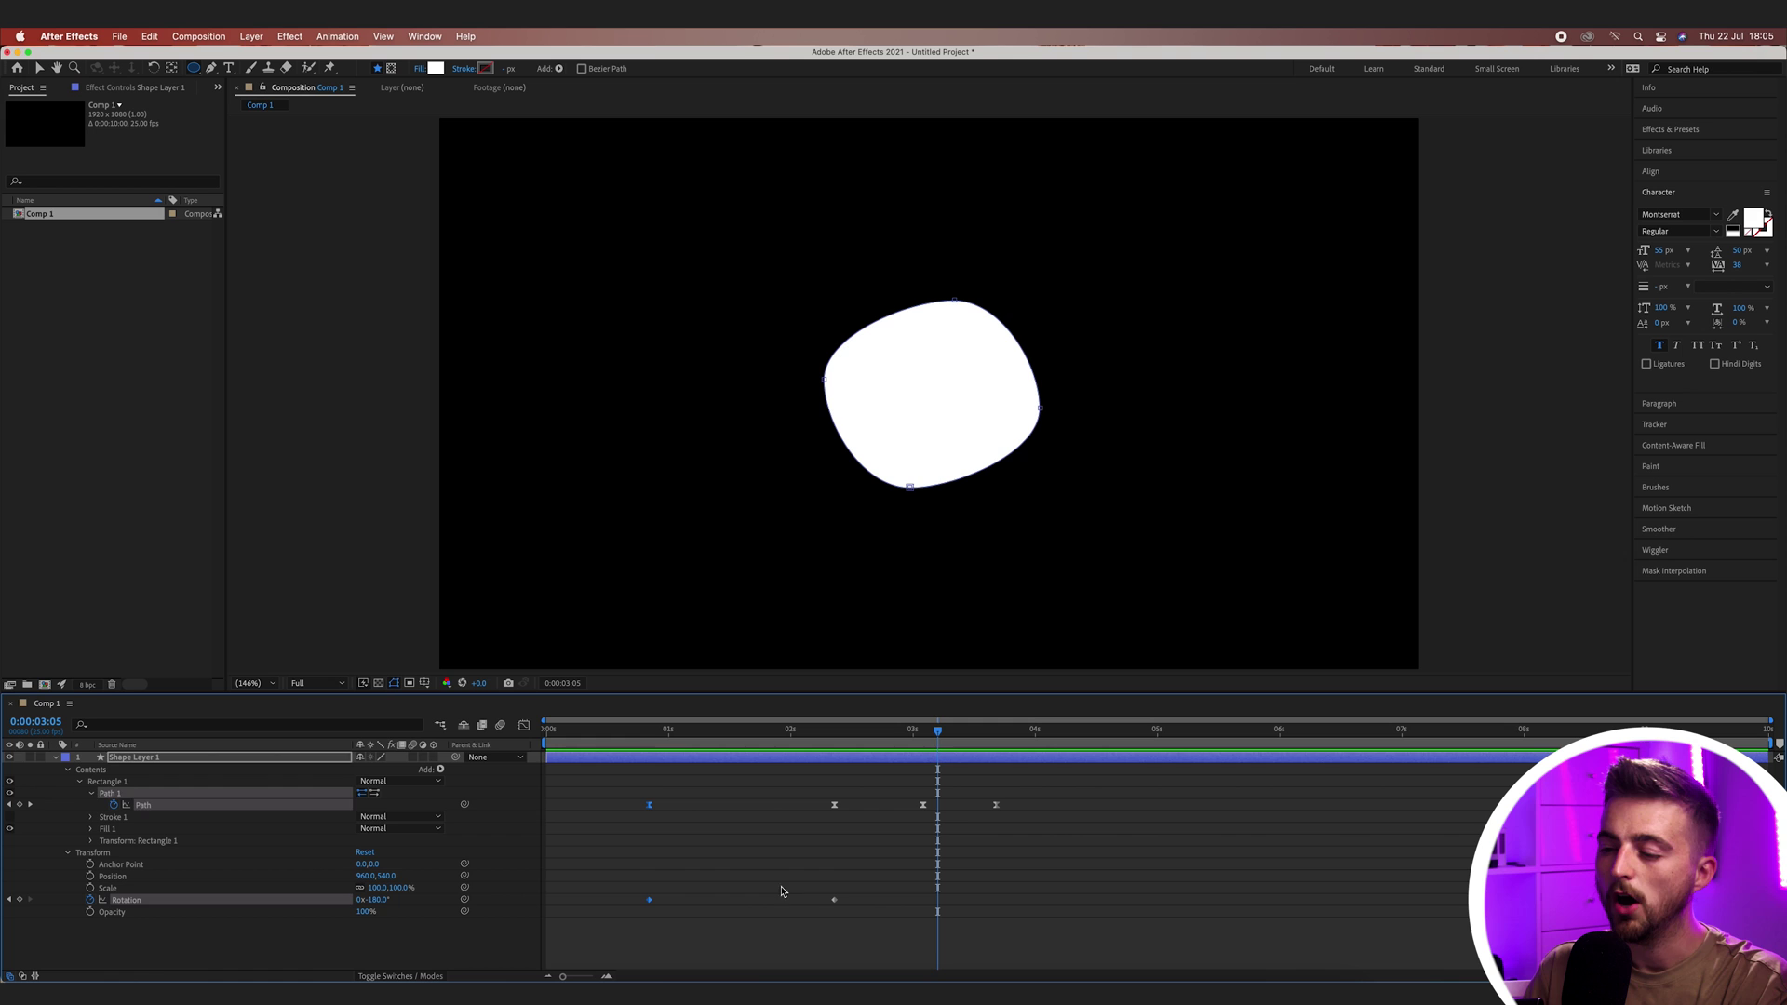
- Apply Easy Ease to both Rotation keyframes
{"action": "key", "text": "space"}
{"action": "left_click_drag", "start_coordinate": [870, 886], "coordinate": [648, 910]}
{"action": "right_click", "coordinate": [650, 901]}
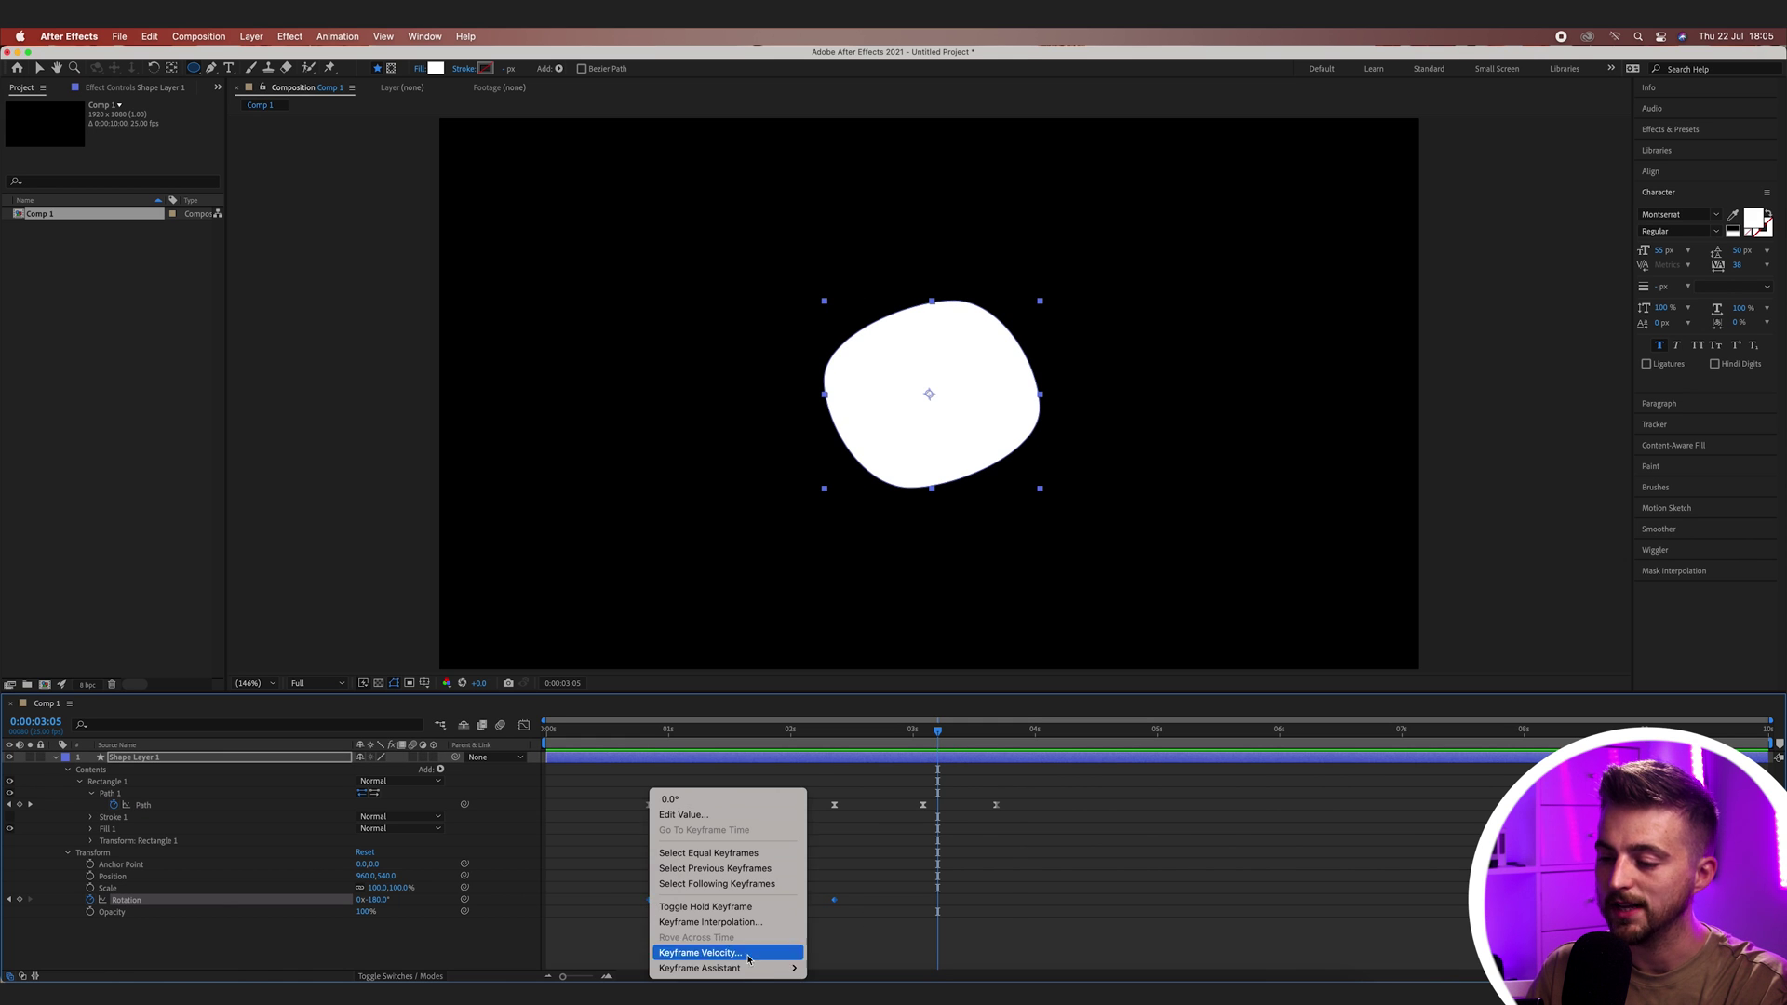
{"action": "mouse_move", "coordinate": [787, 970]}
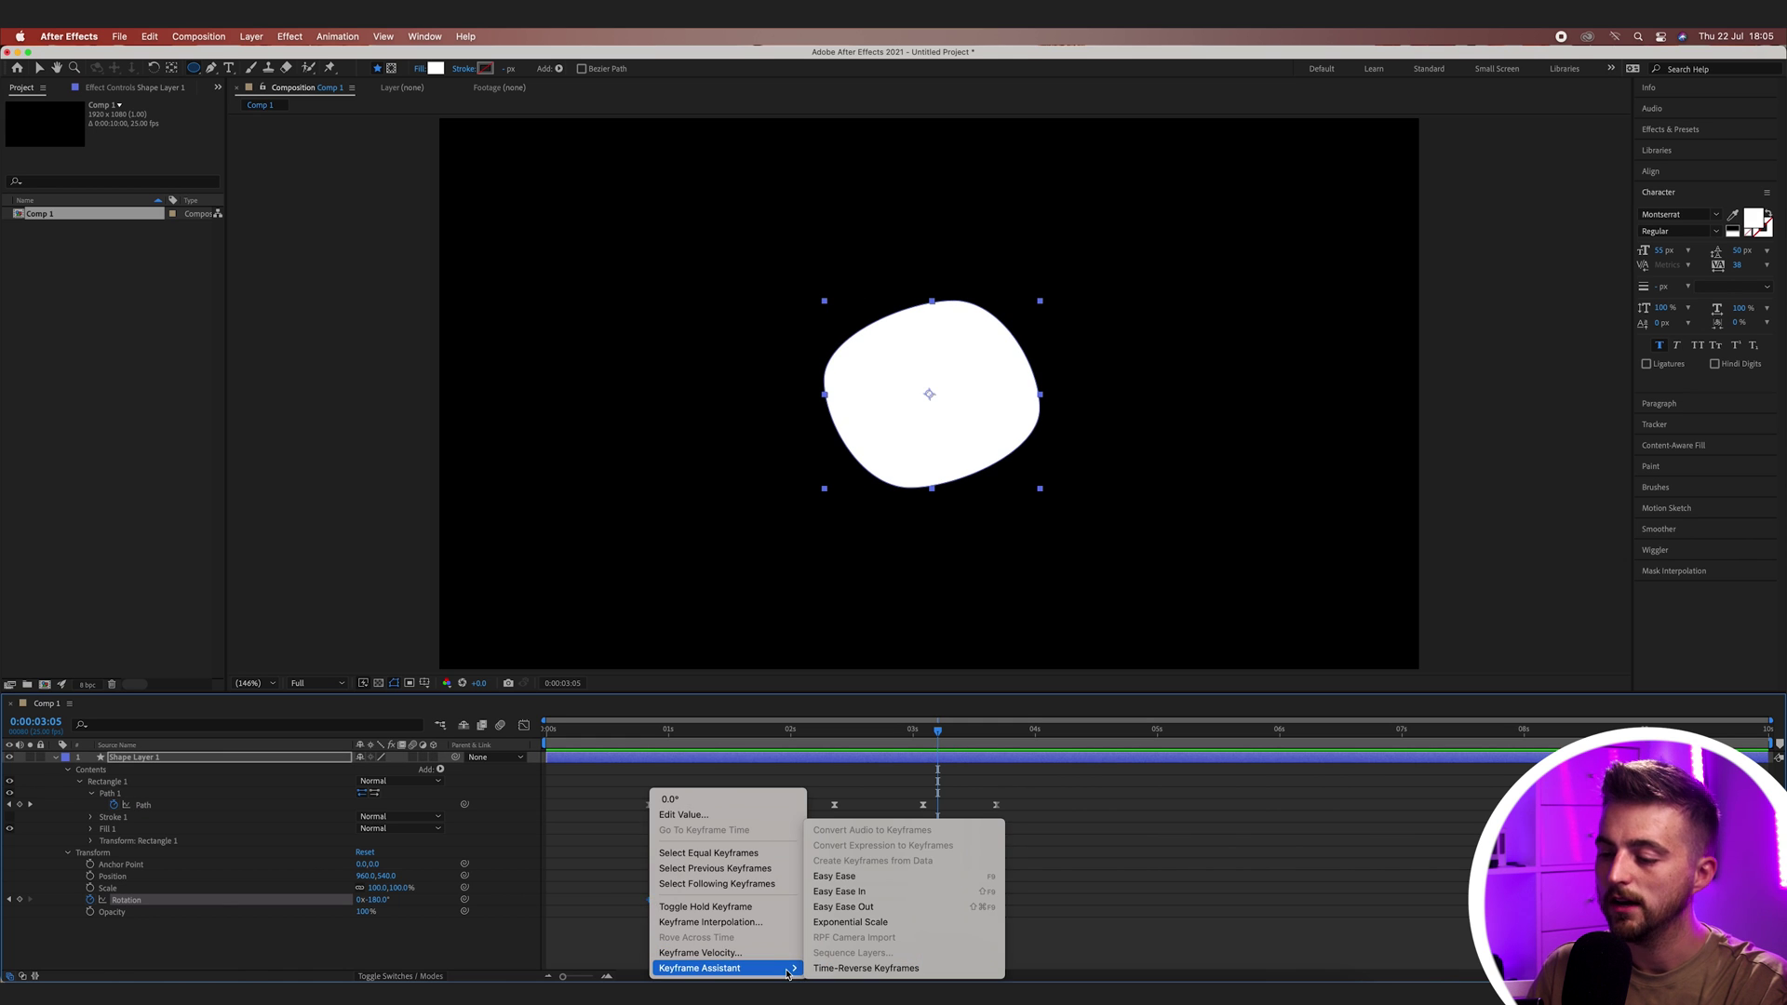
{"action": "left_click", "coordinate": [842, 877]}
- Preview the eased animation from the start and from 0:20
{"action": "key", "text": "Home"}
{"action": "key", "text": "space"}
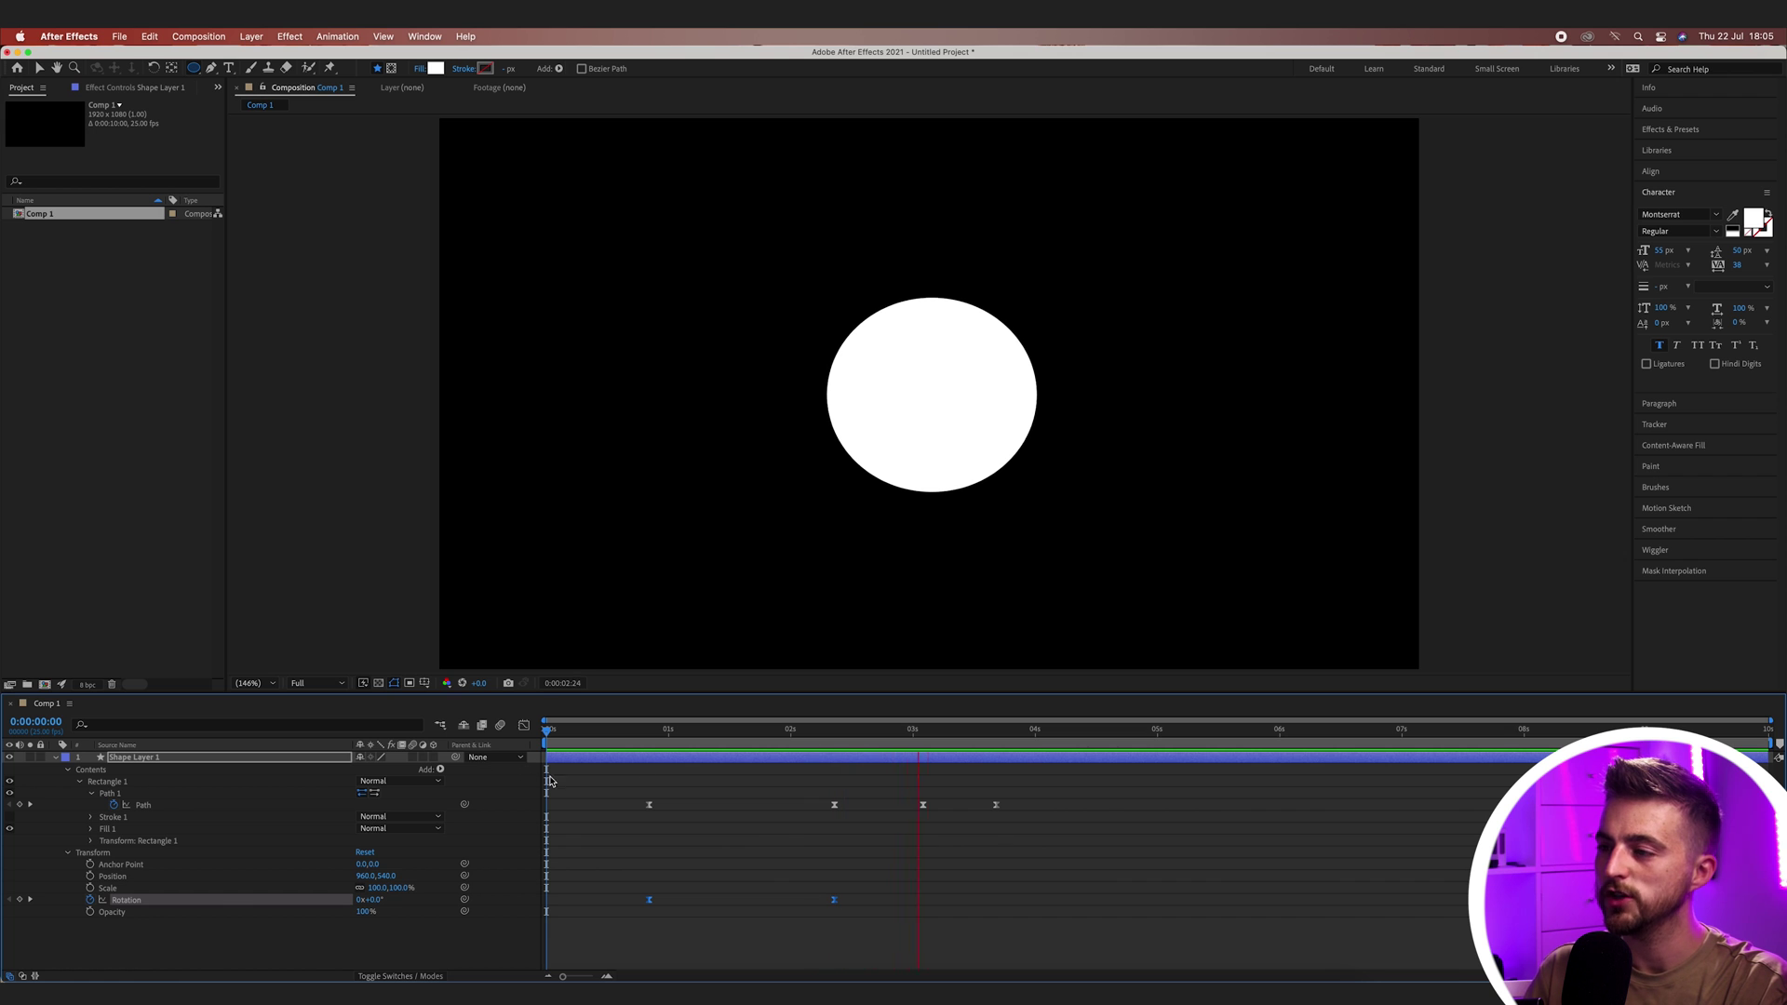
{"action": "left_click", "coordinate": [644, 741]}
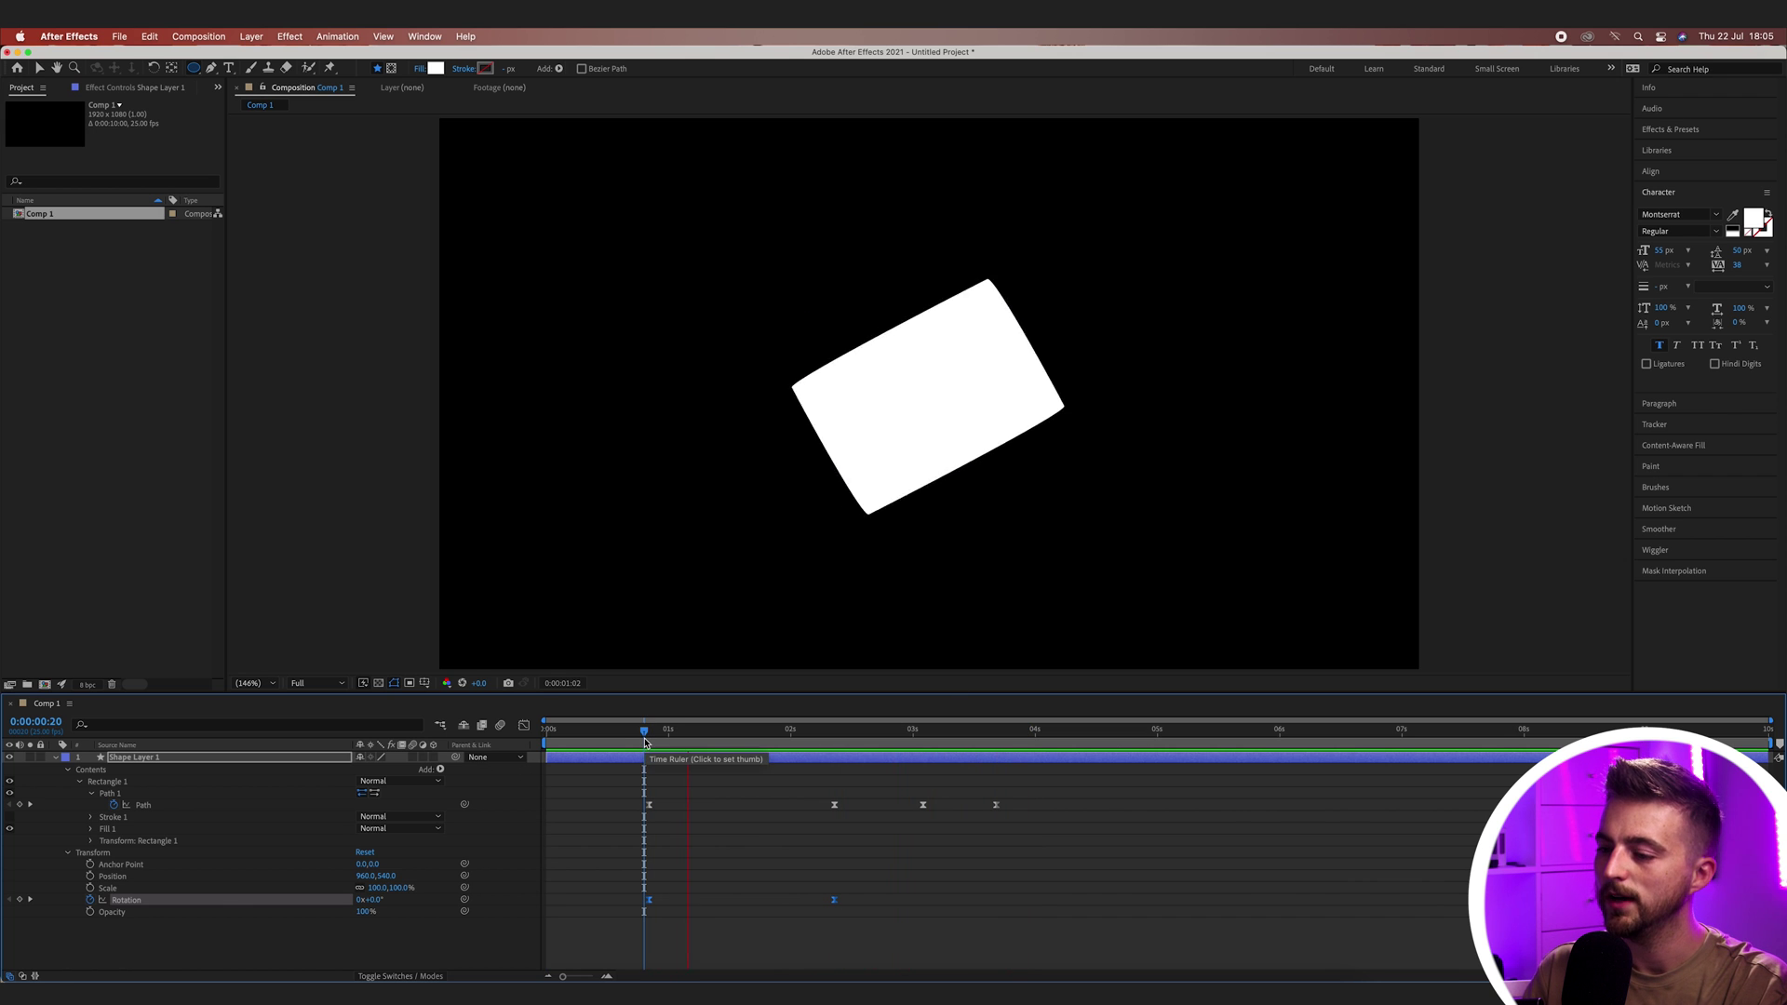
{"action": "key", "text": "space"}
{"action": "key", "text": "space"}
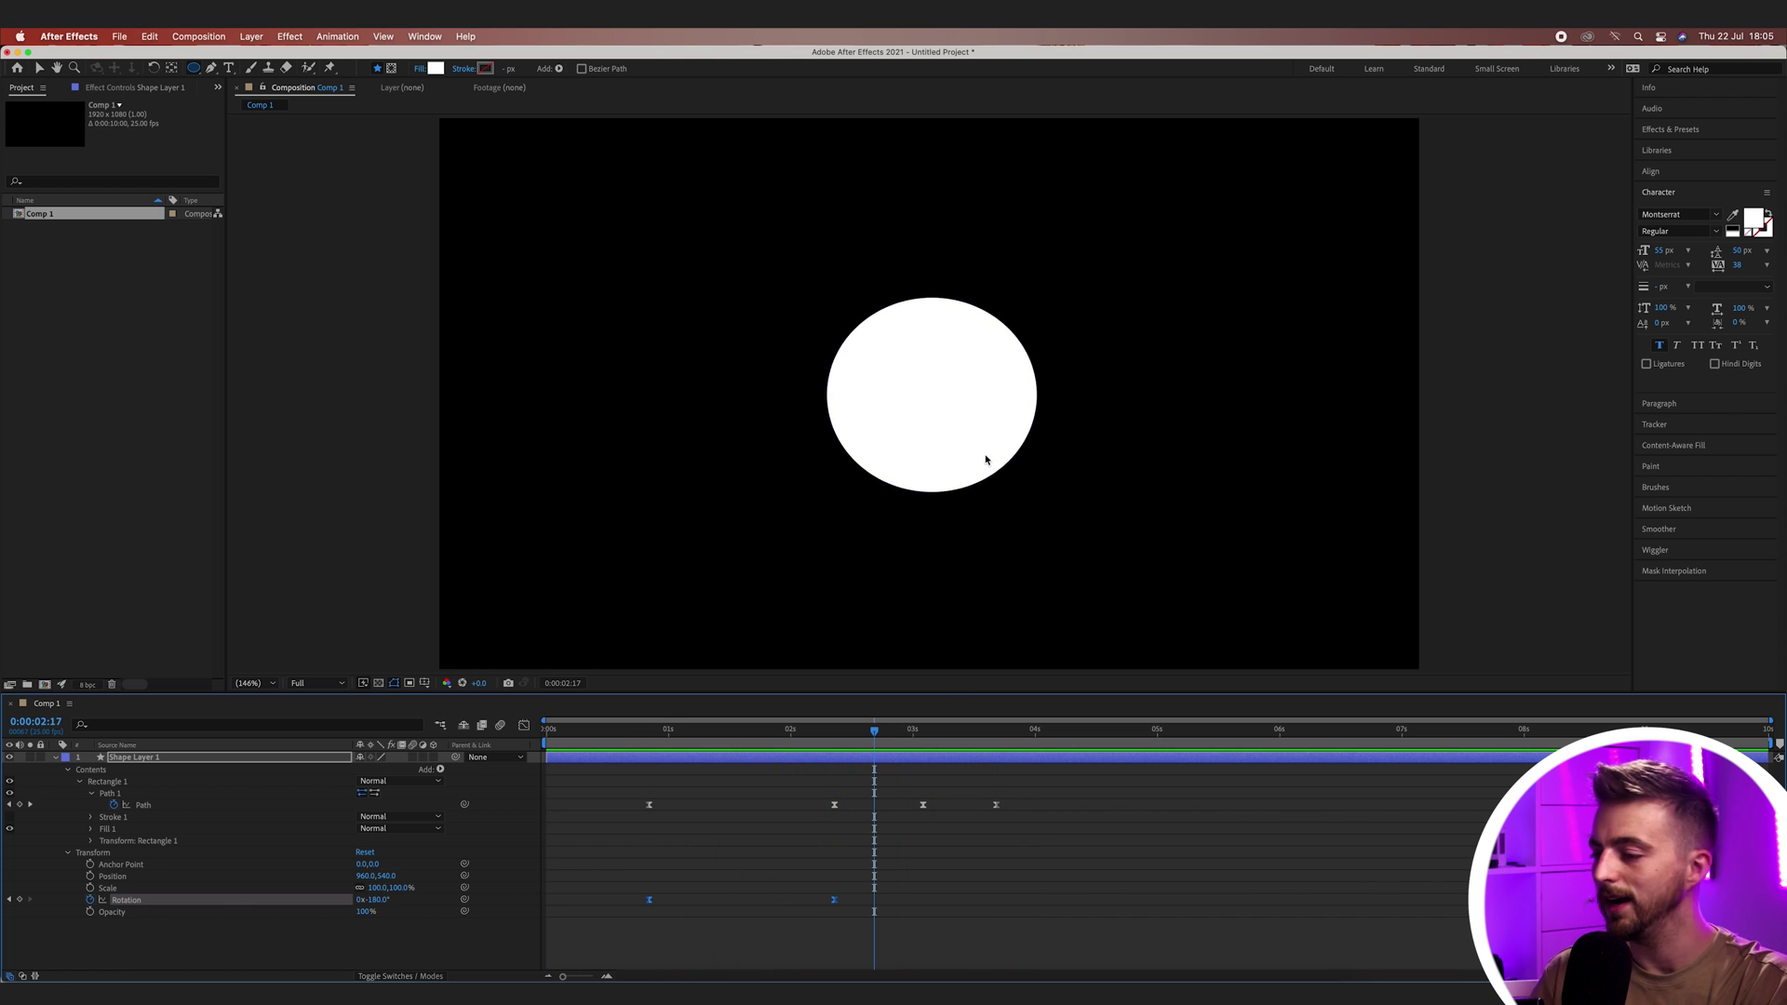
{"action": "key", "text": "space"}
{"action": "key", "text": "space"}
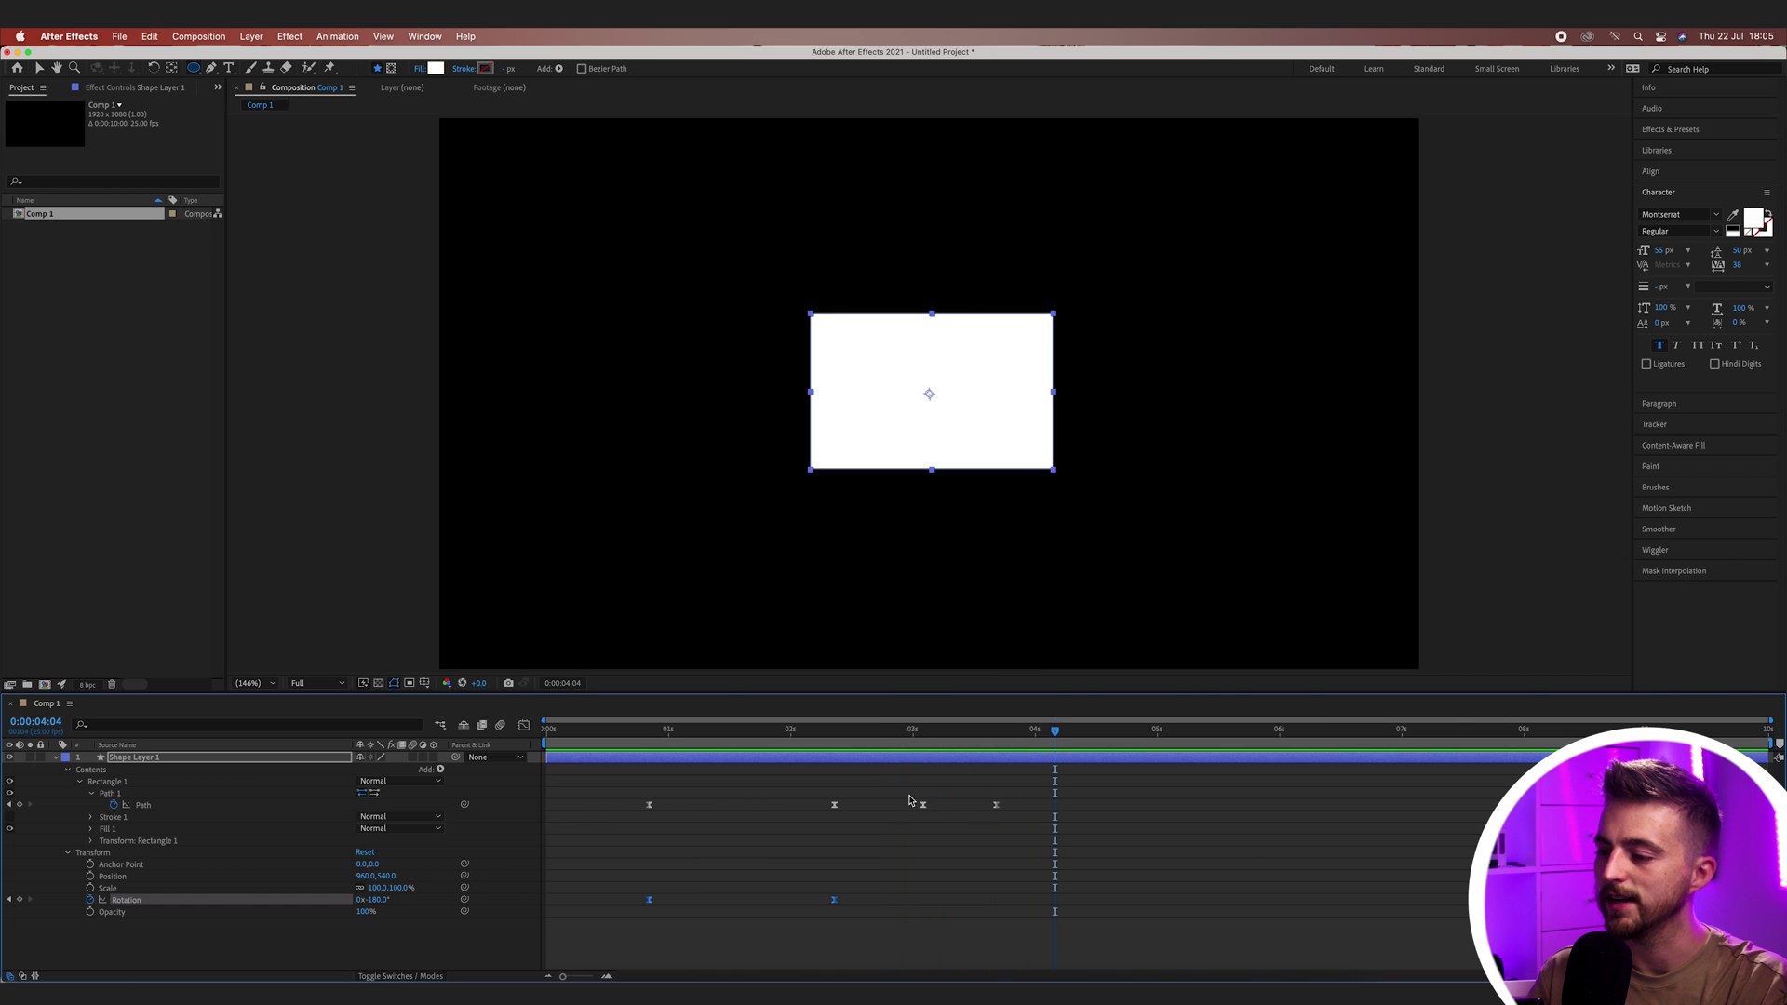
- Shift the two later Path keyframes later, ending near 4:18, and preview the return to the rectangle
{"action": "left_click_drag", "start_coordinate": [899, 791], "coordinate": [1069, 805]}
{"action": "left_click", "coordinate": [1170, 802]}
{"action": "left_click", "coordinate": [1044, 742]}
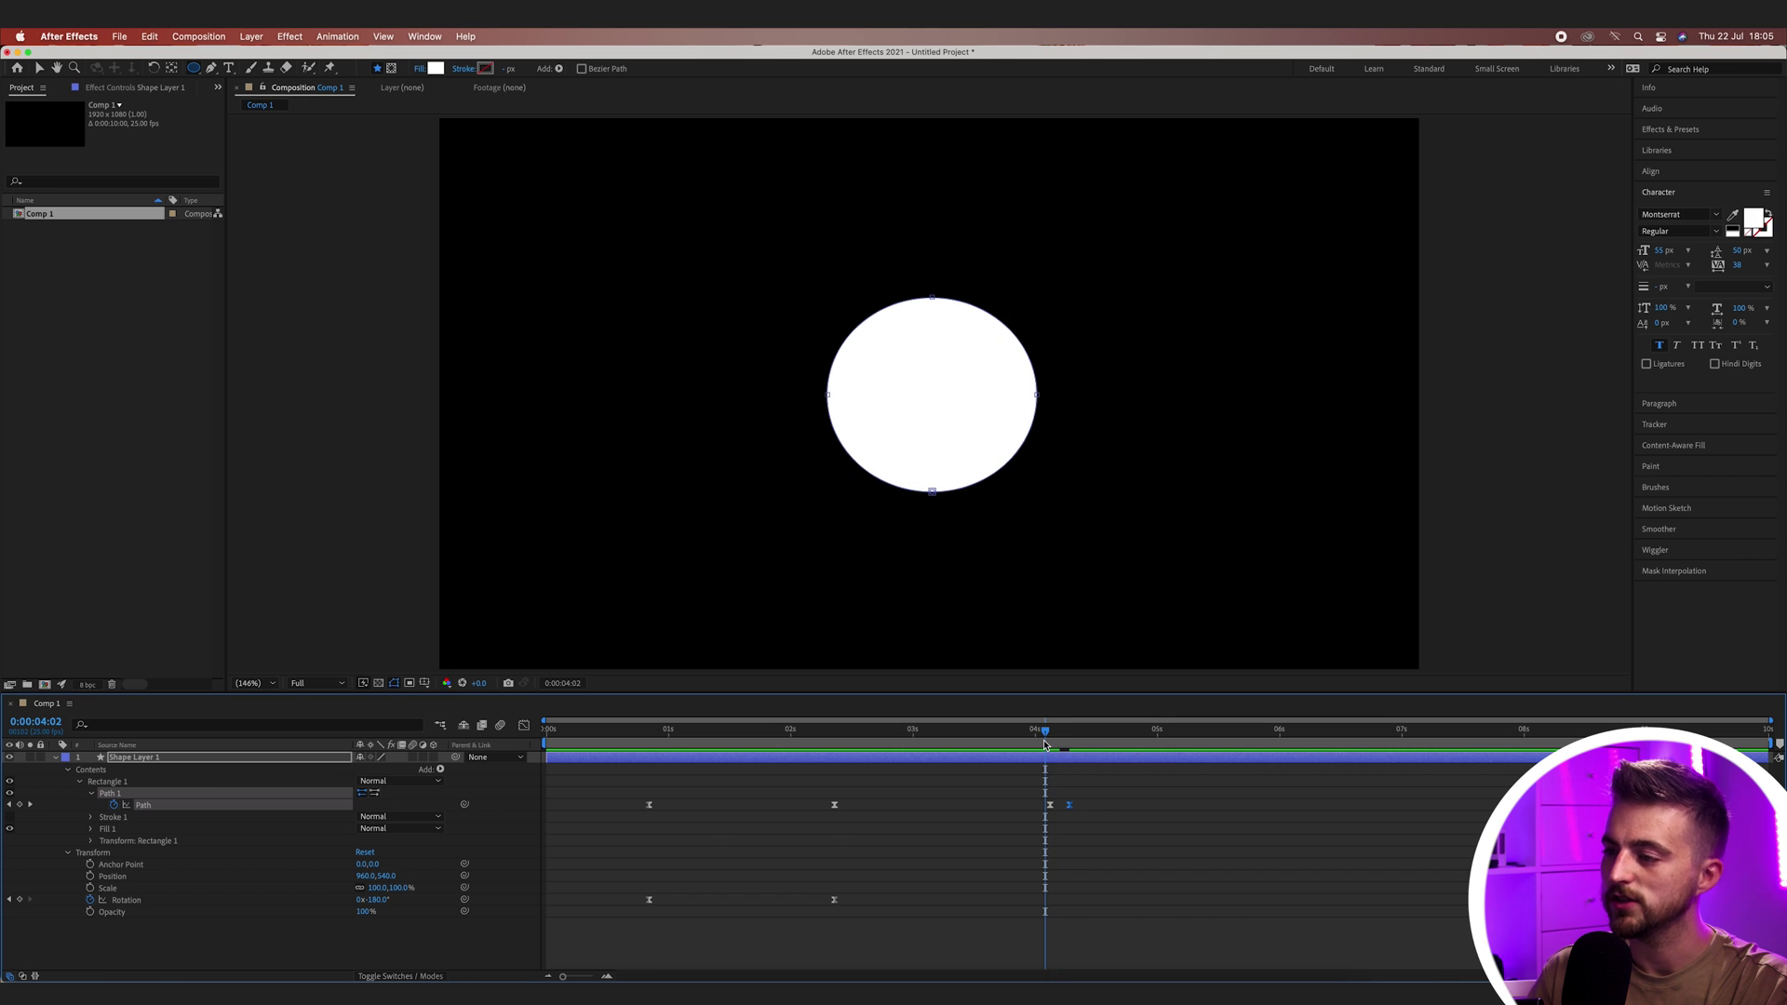
{"action": "key", "text": "space"}
{"action": "key", "text": "space"}
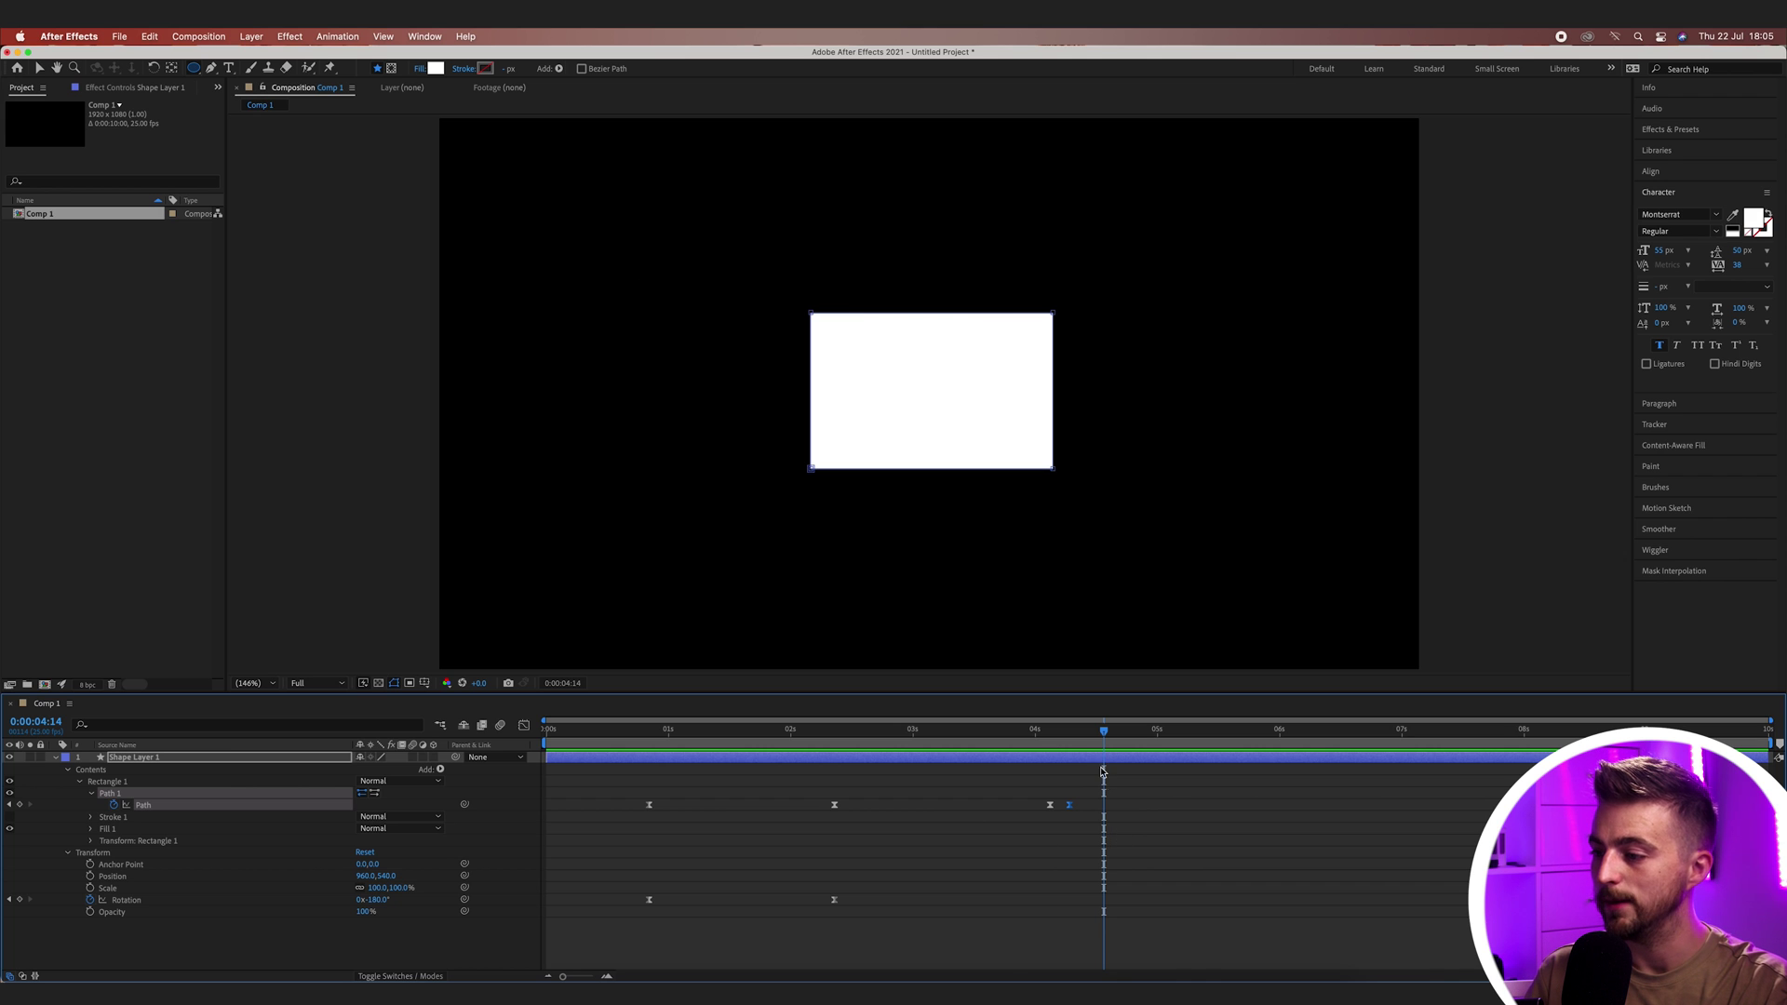
{"action": "left_click_drag", "start_coordinate": [1061, 738], "coordinate": [770, 738]}
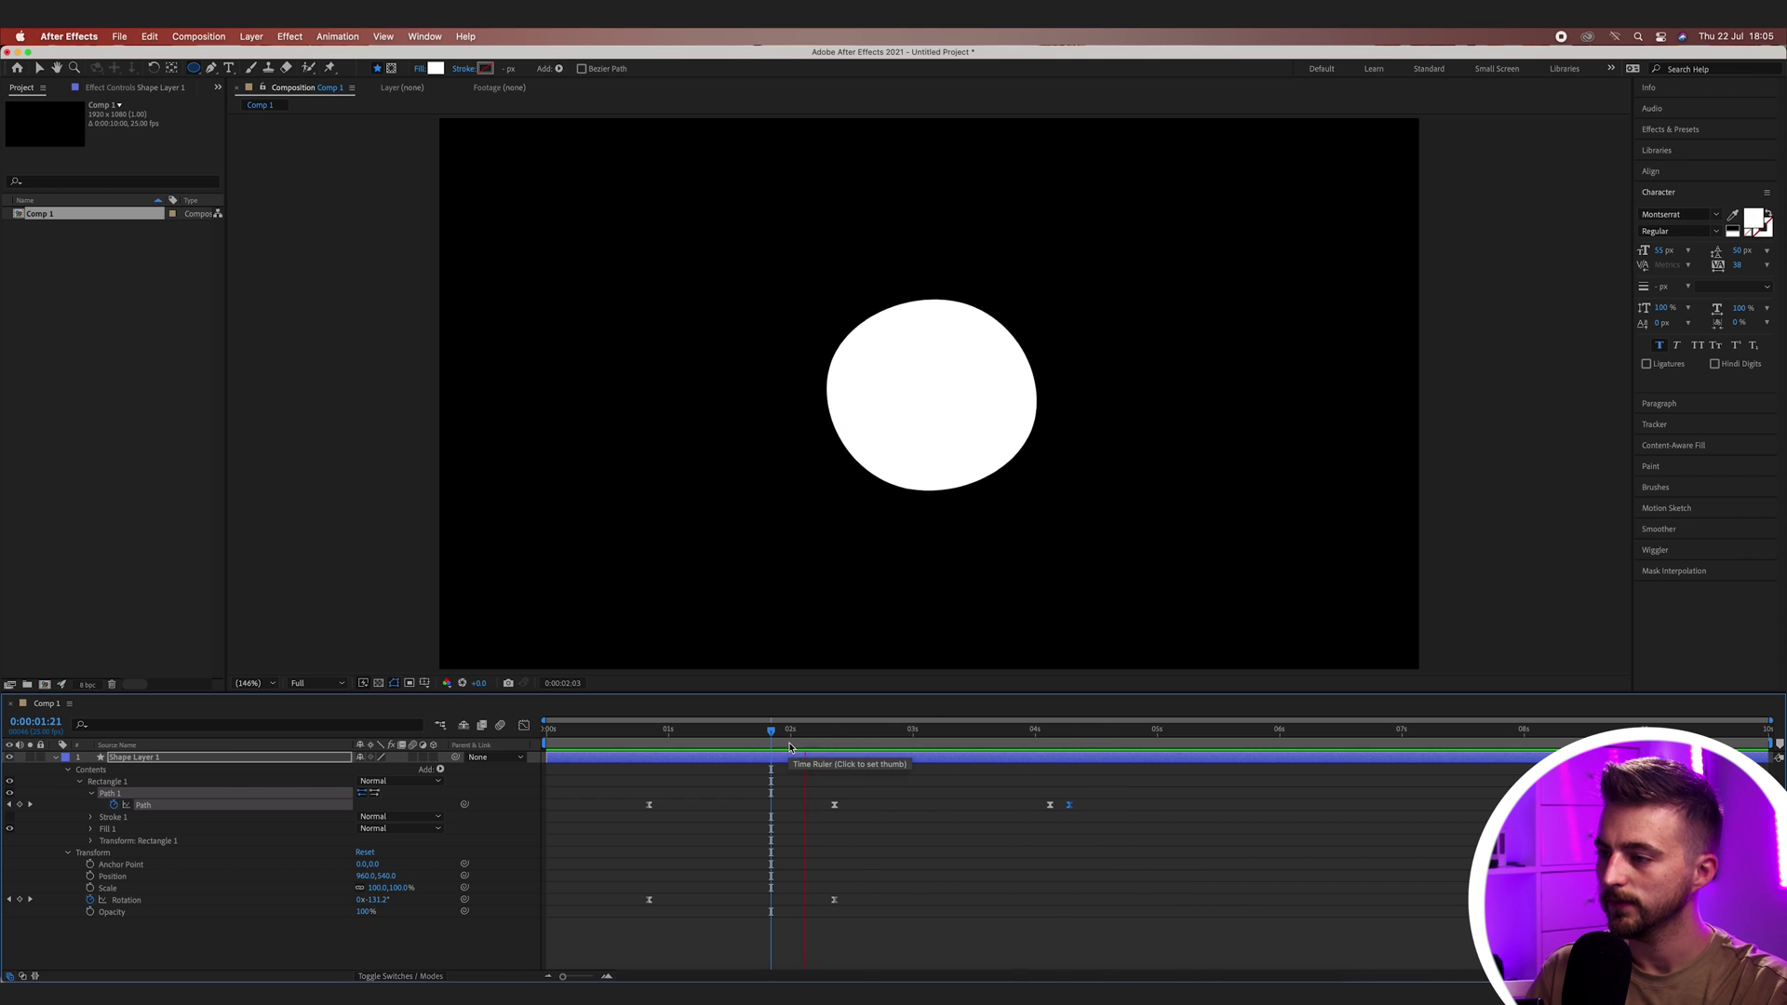
{"action": "key", "text": "space"}
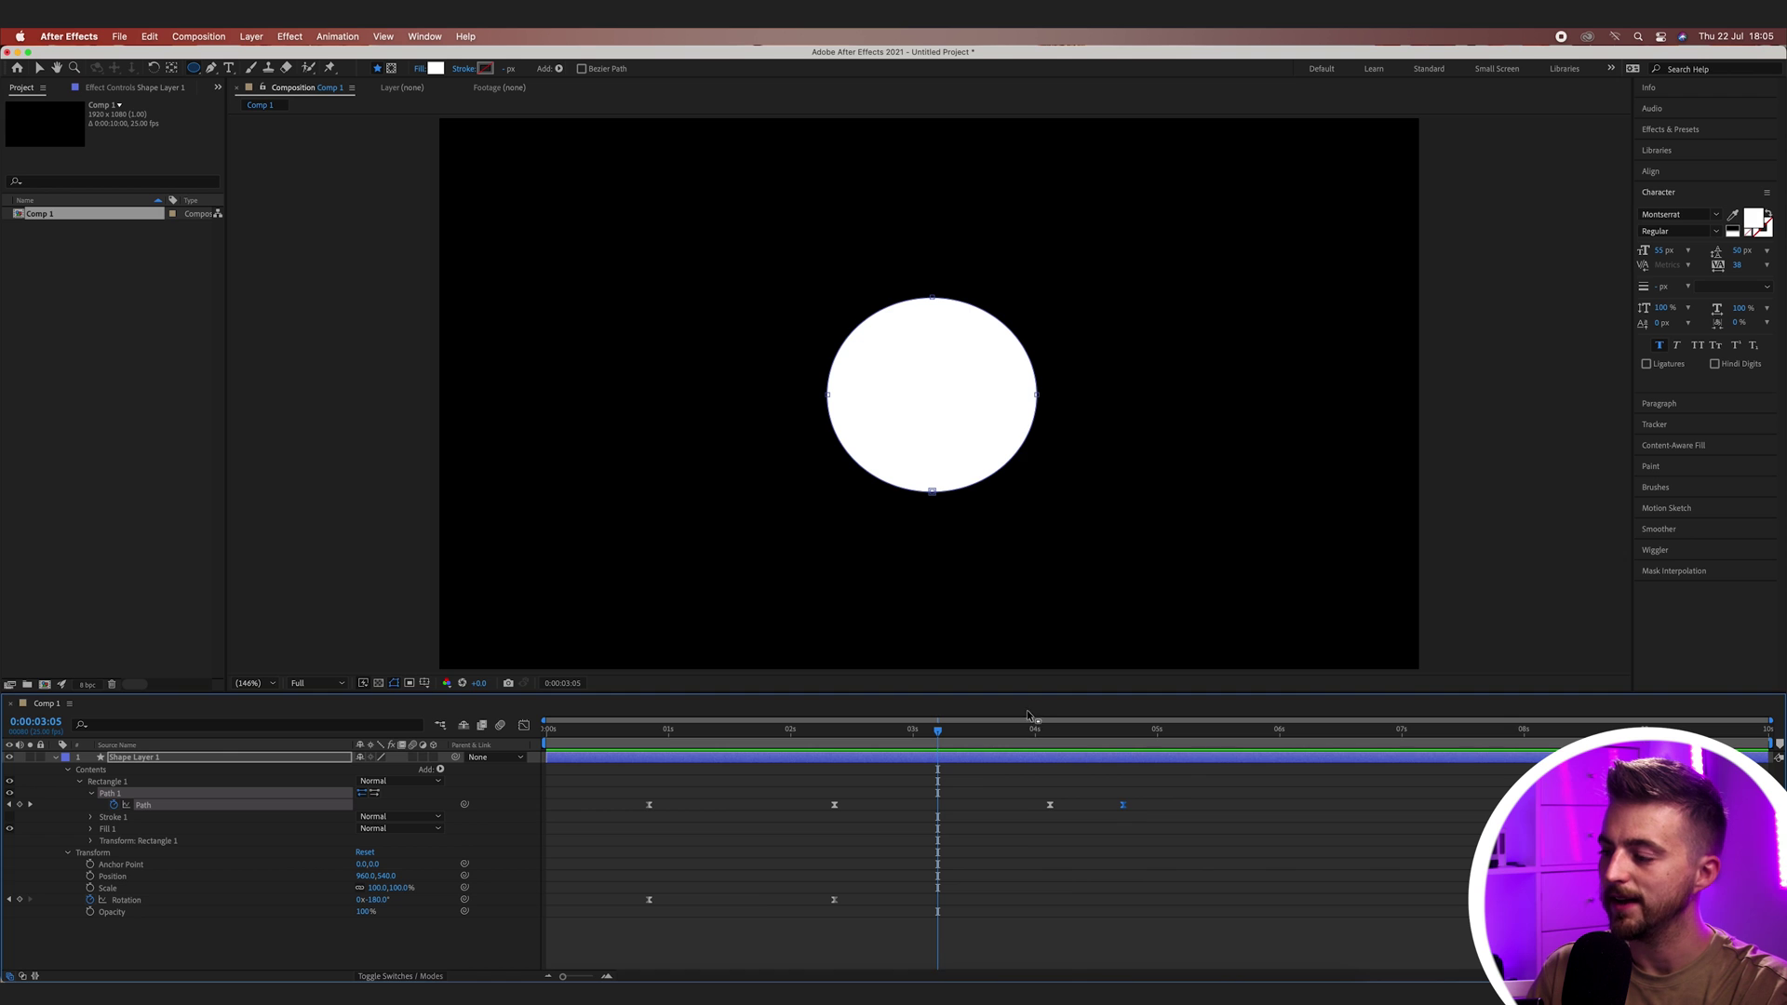
{"action": "left_click_drag", "start_coordinate": [1035, 730], "coordinate": [1123, 733]}
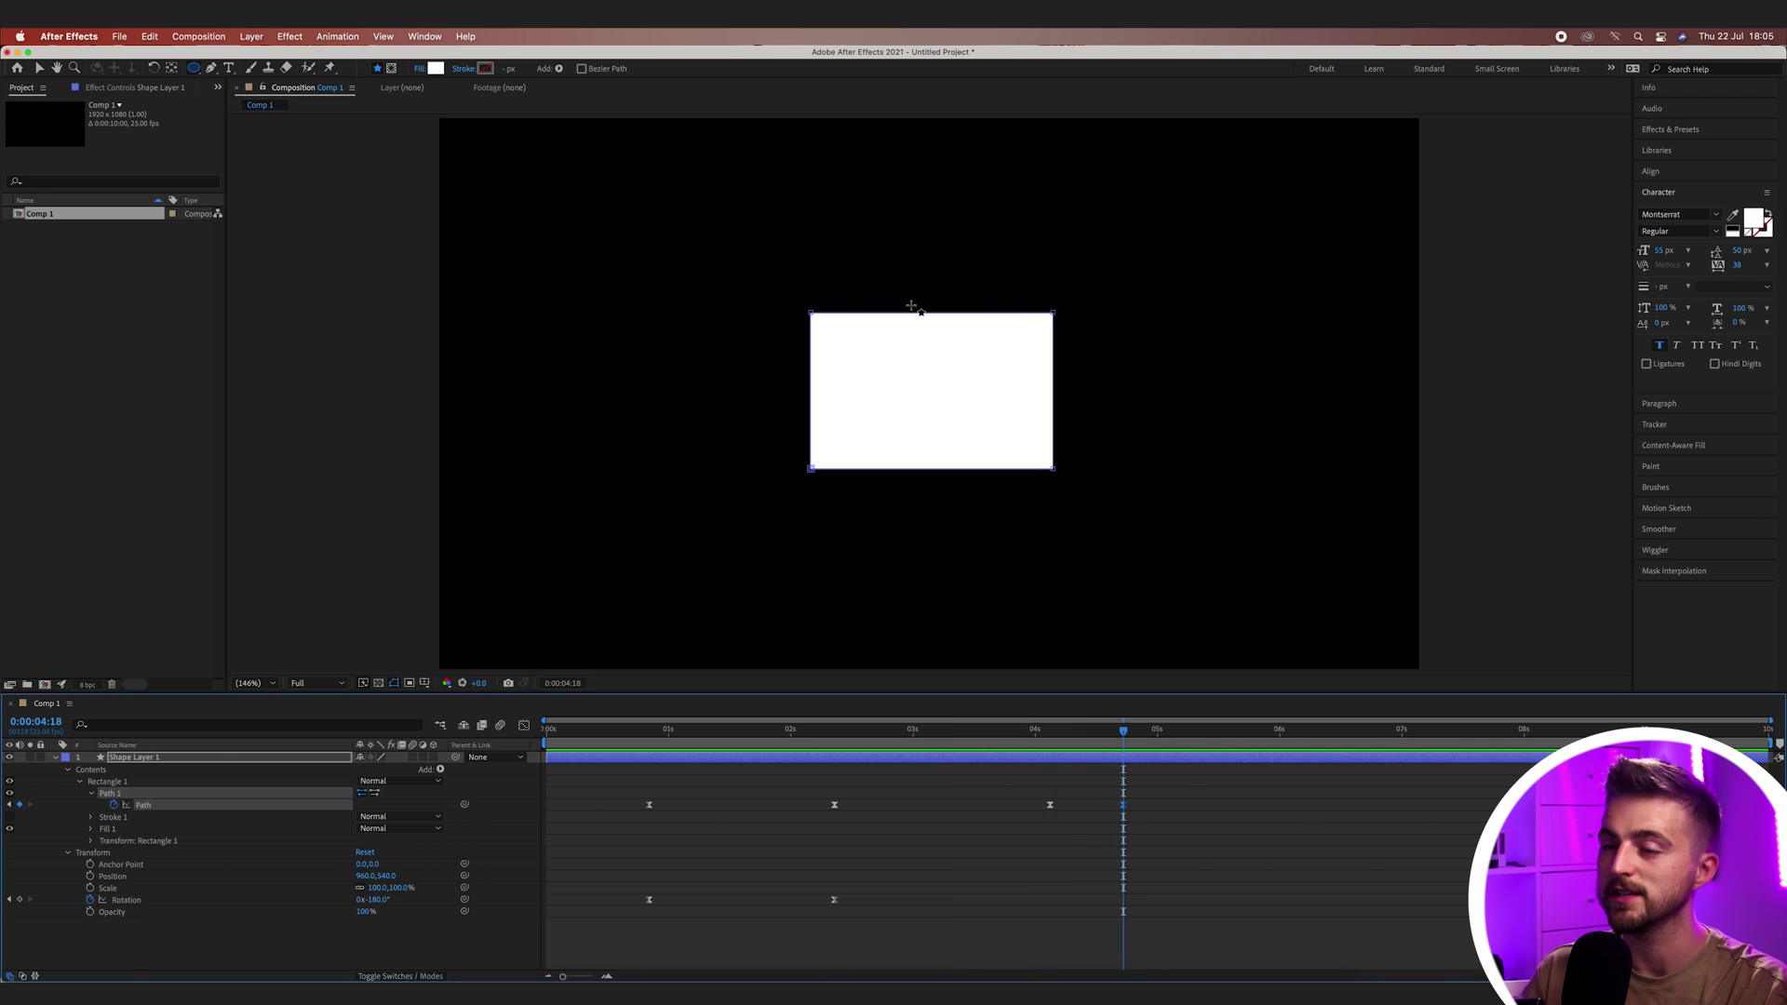
- Add a point on the rectangle's top edge and pull it up into a house peak
{"action": "left_click", "coordinate": [212, 68]}
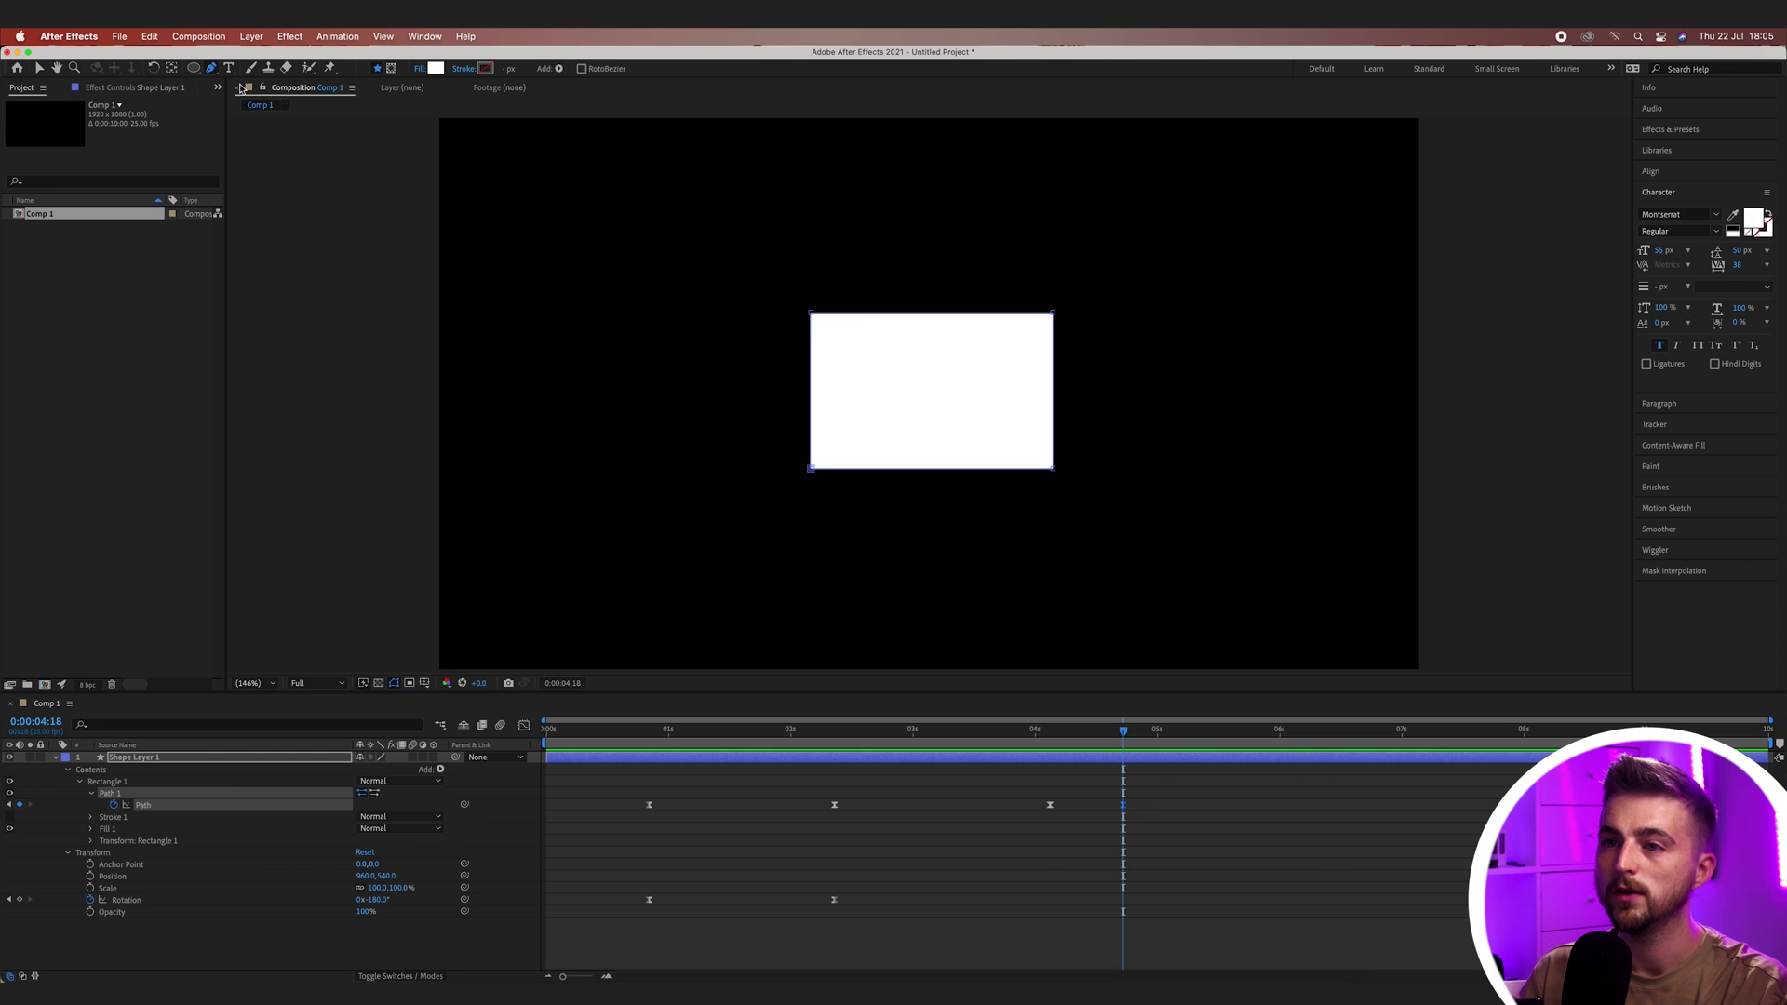
{"action": "left_click", "coordinate": [928, 313]}
{"action": "left_click_drag", "start_coordinate": [928, 314], "coordinate": [929, 245]}
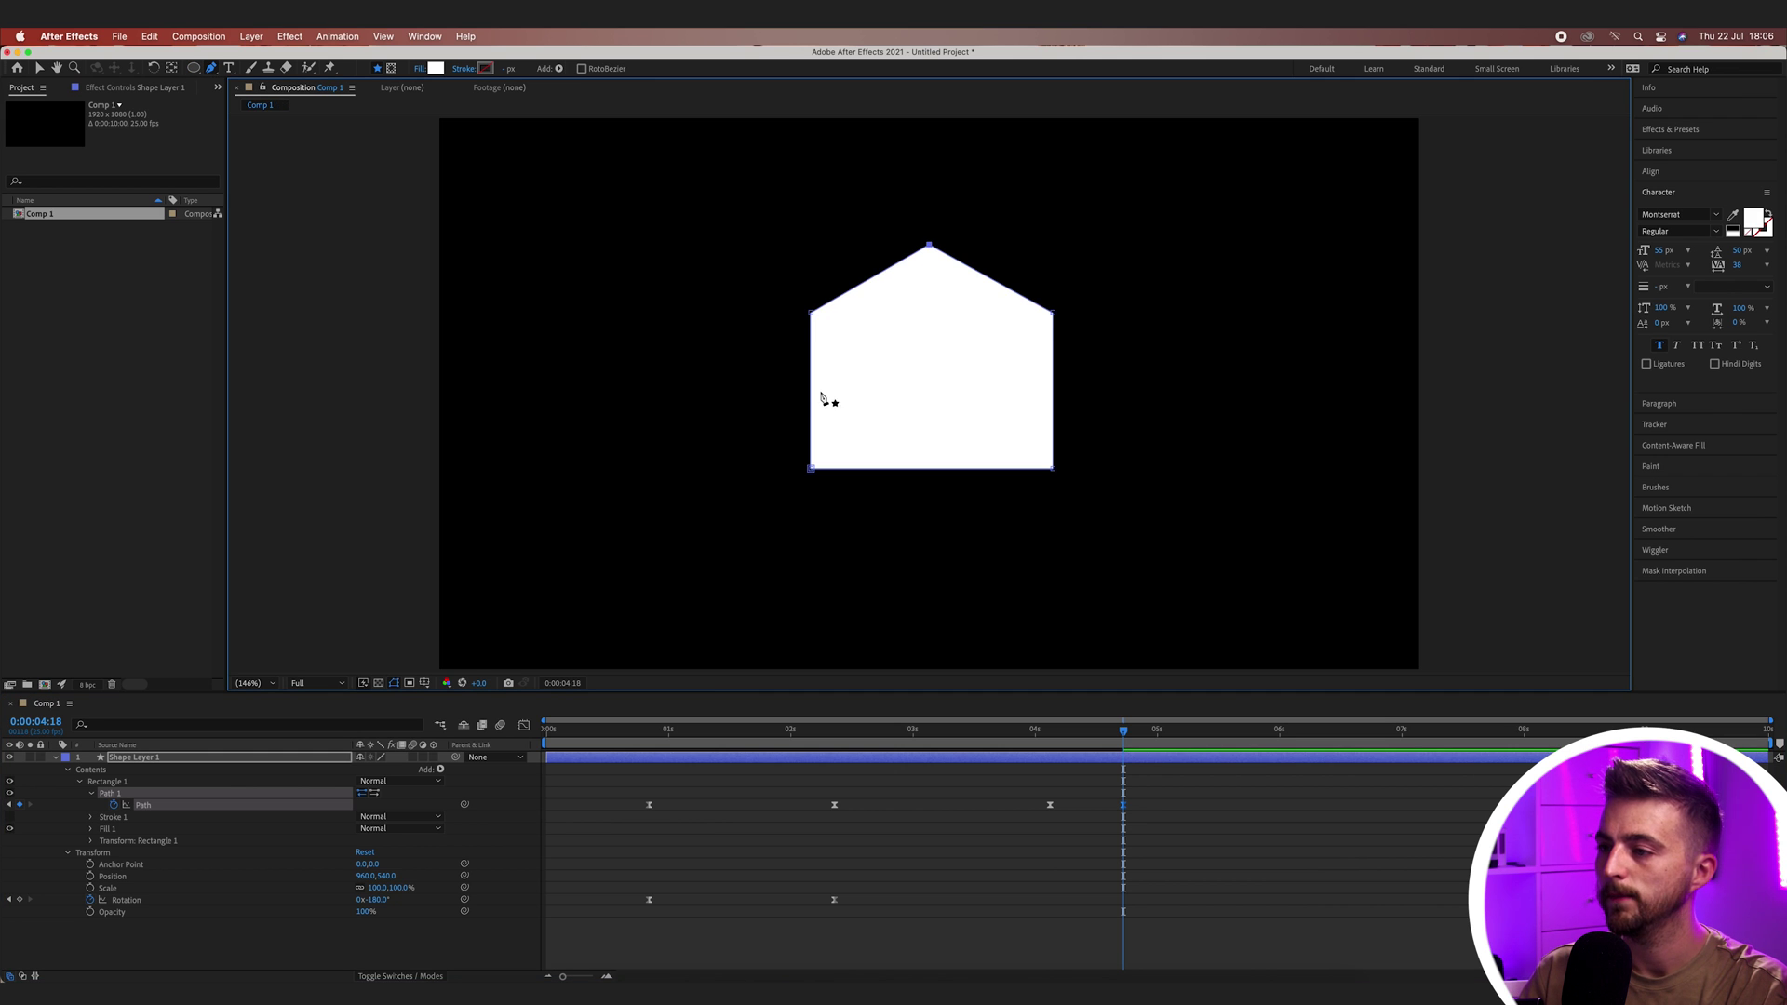
{"action": "left_click_drag", "start_coordinate": [1107, 731], "coordinate": [1034, 730]}
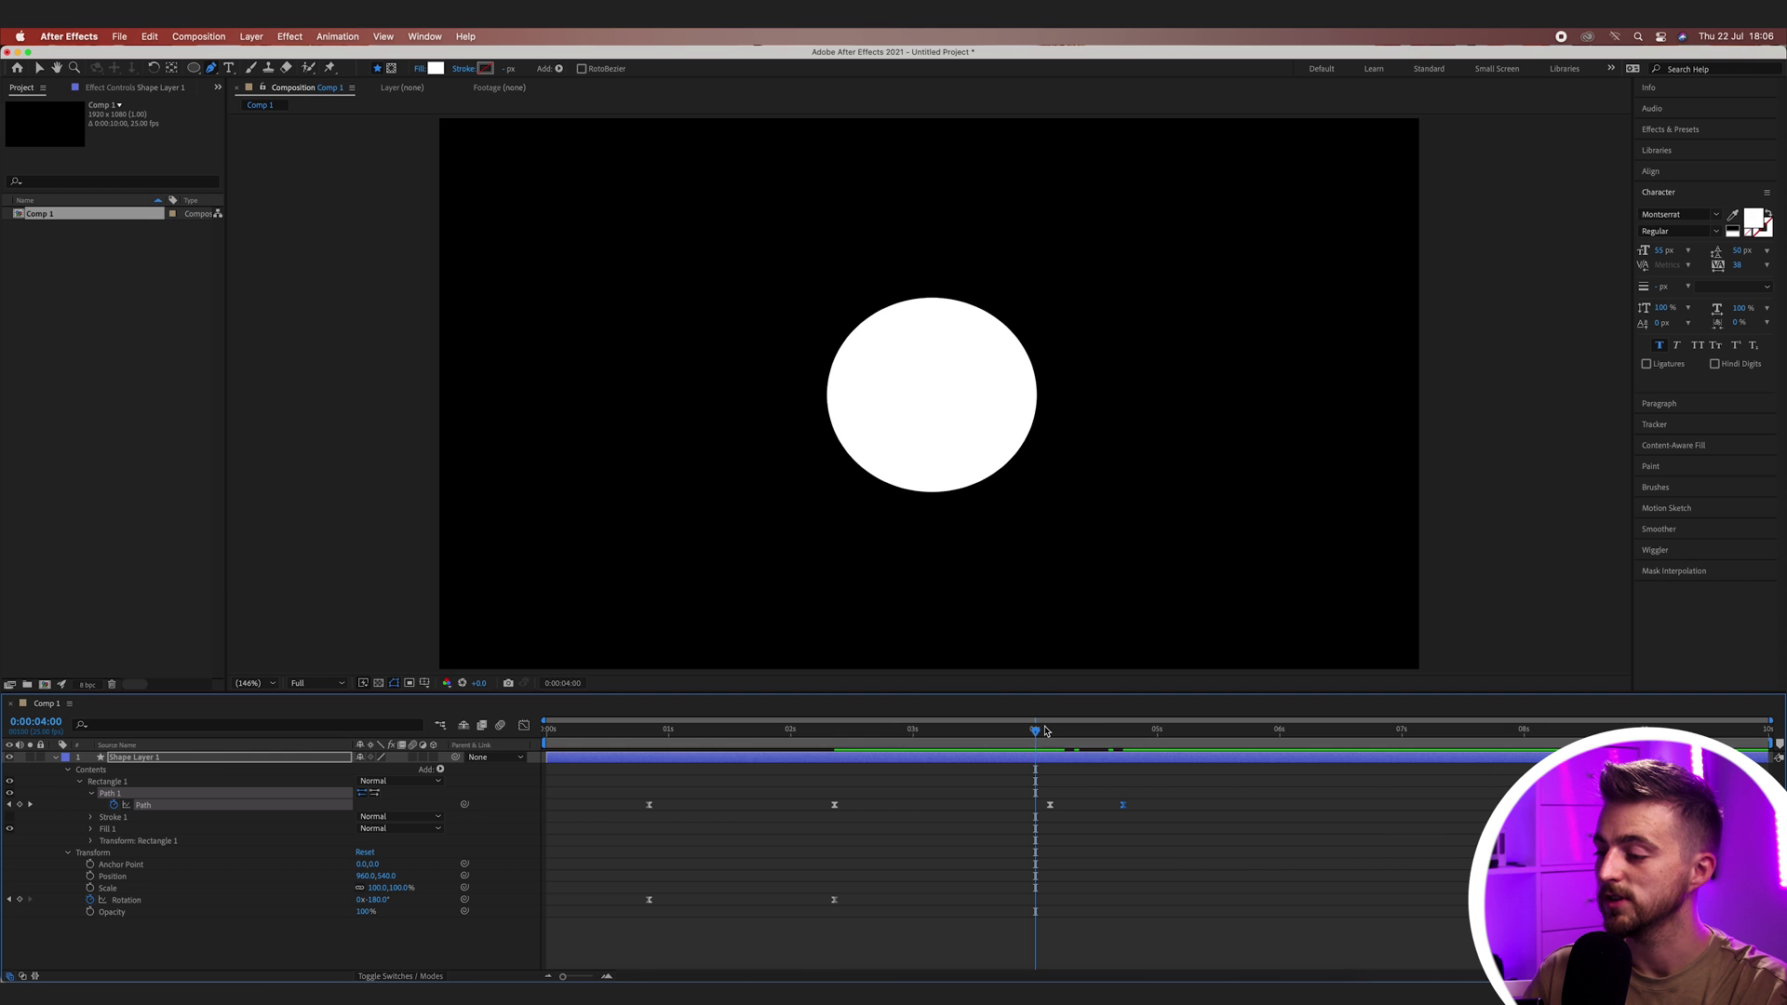
{"action": "key", "text": "space"}
{"action": "key", "text": "space"}
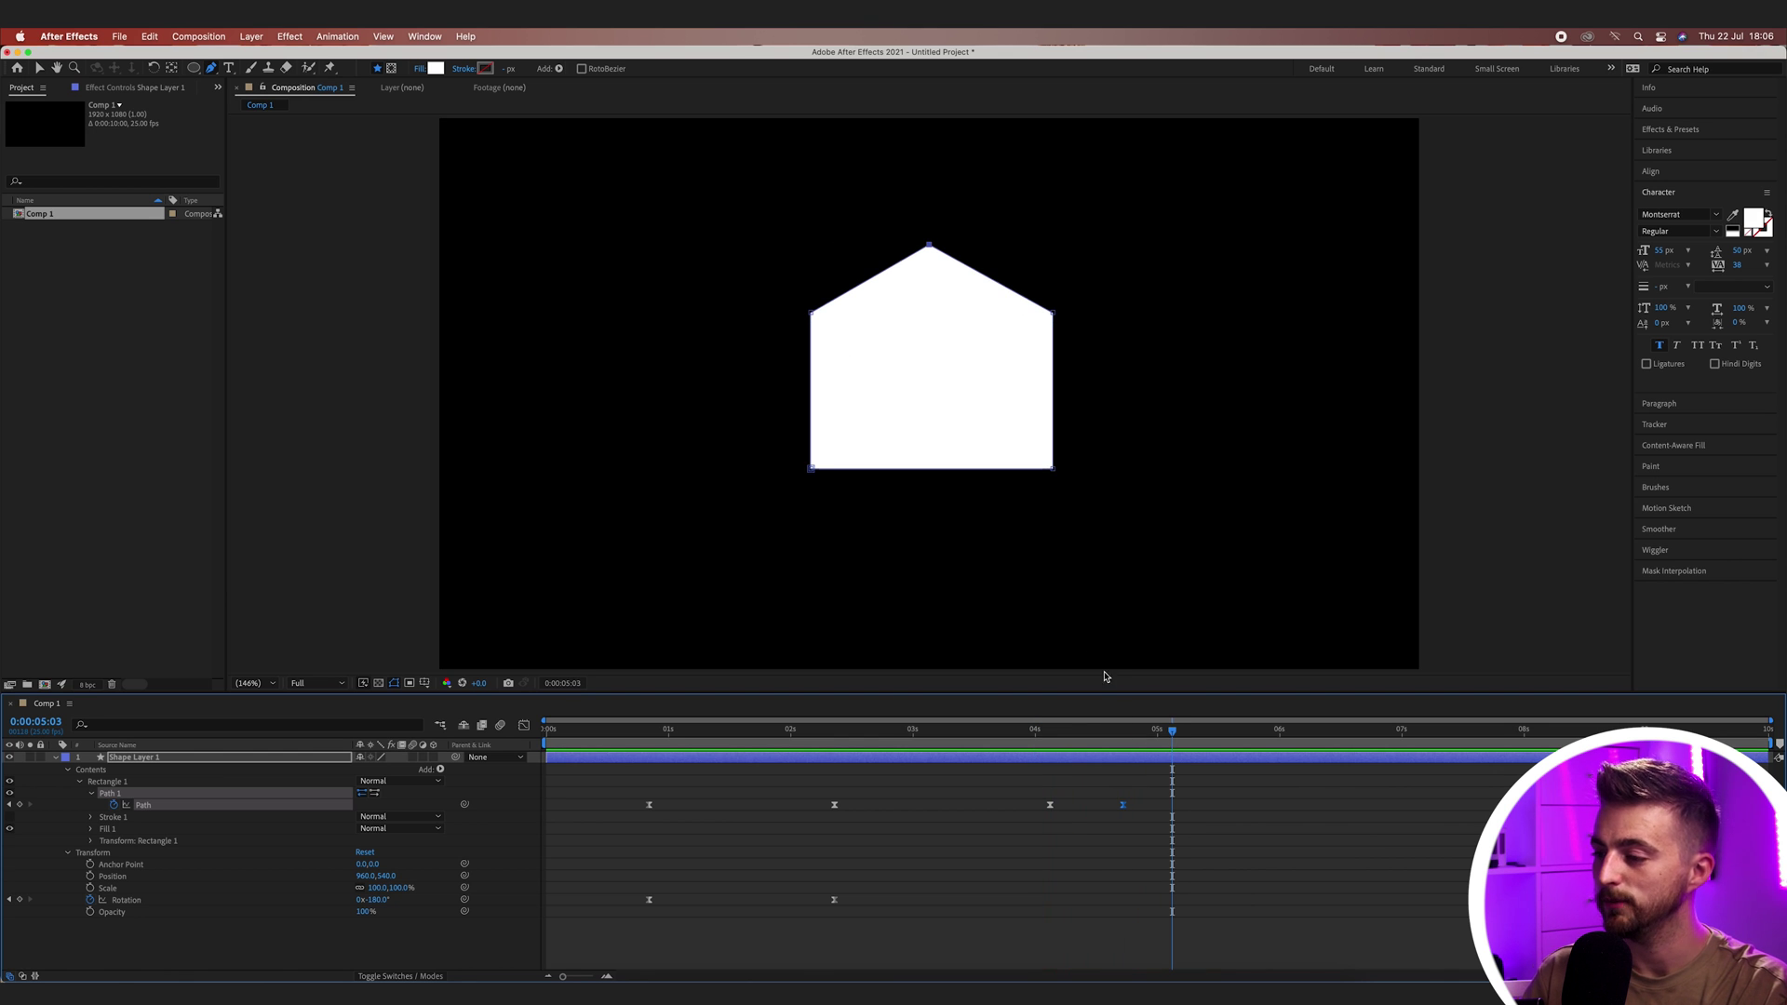
- At the last Path keyframe, delete the peak and top-right corner, moving the top corner to centre
{"action": "key", "text": "j"}
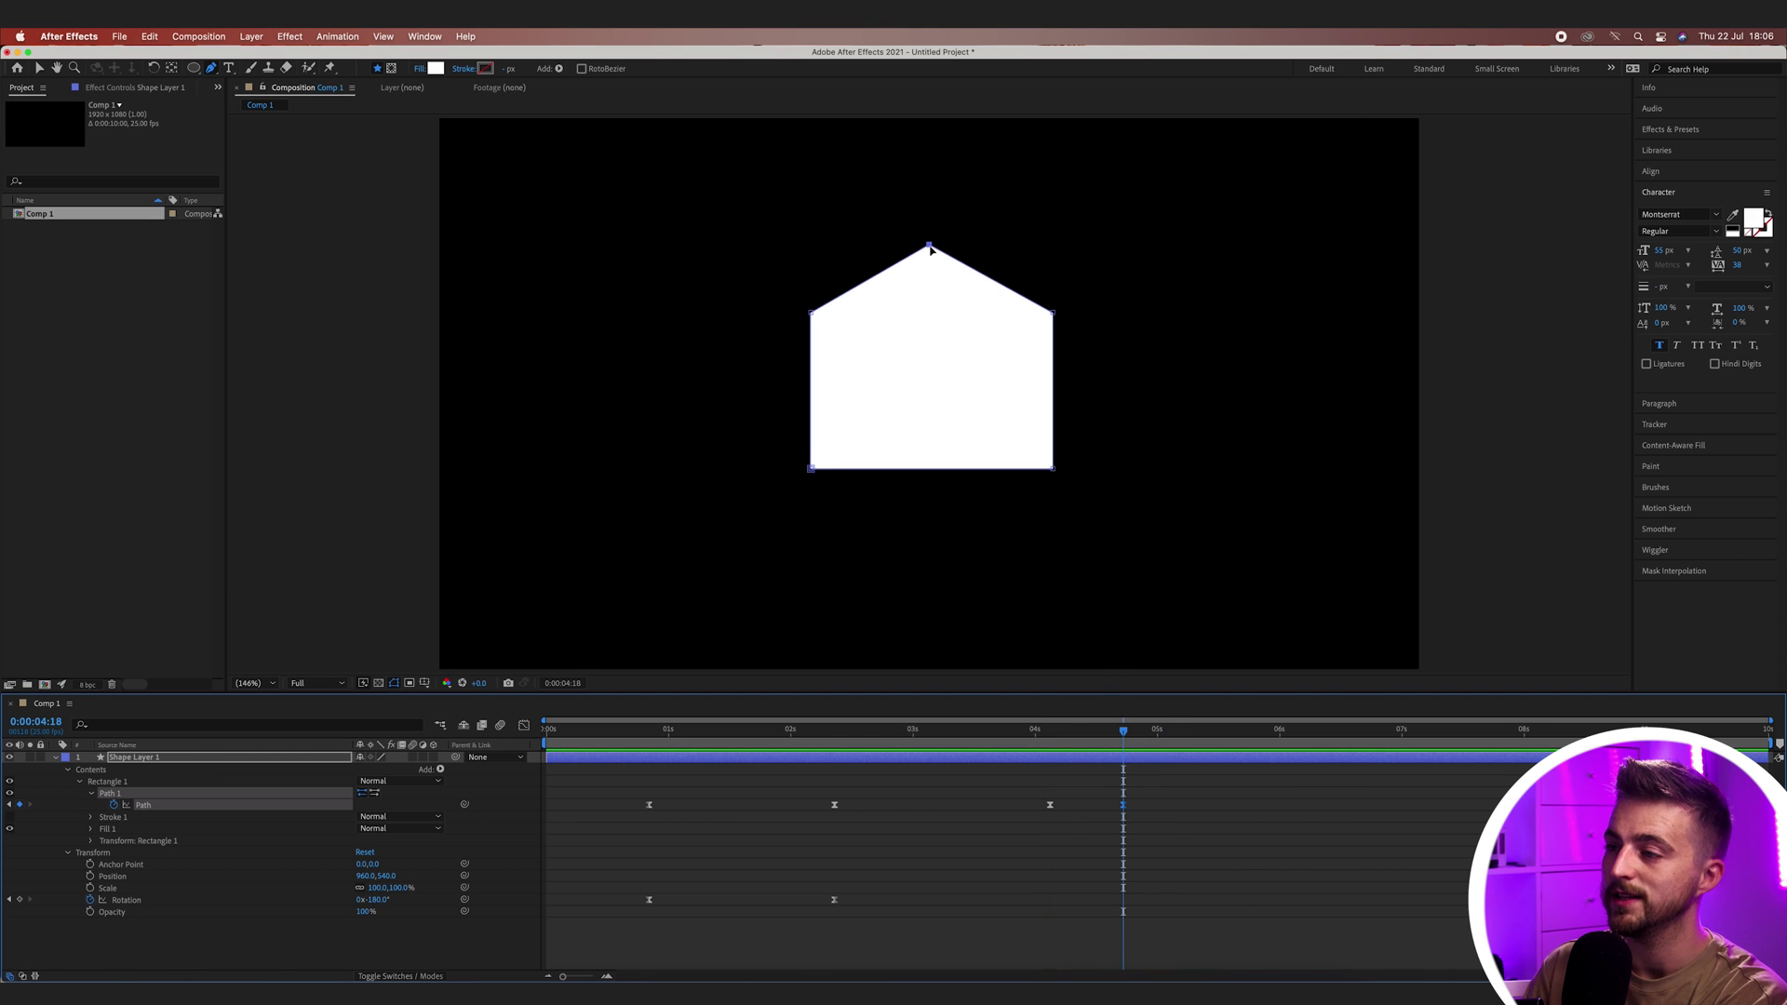
{"action": "key", "text": "Delete"}
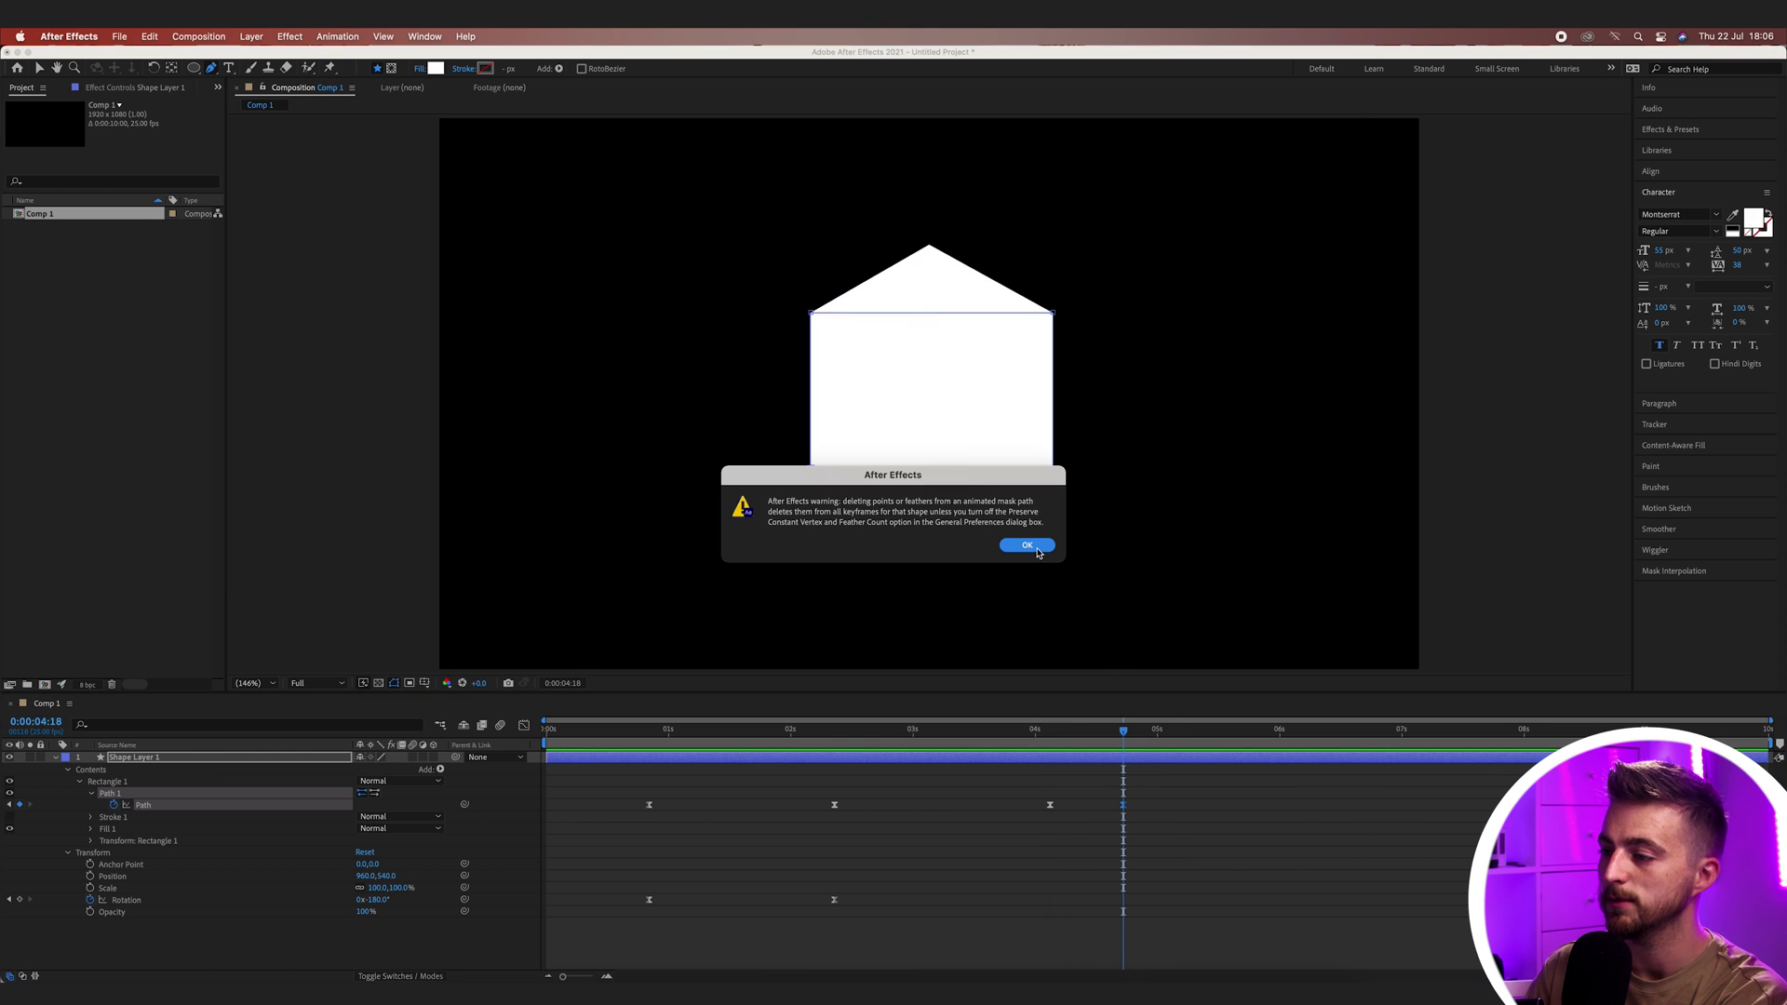
{"action": "left_click", "coordinate": [1036, 551]}
{"action": "left_click", "coordinate": [1053, 314]}
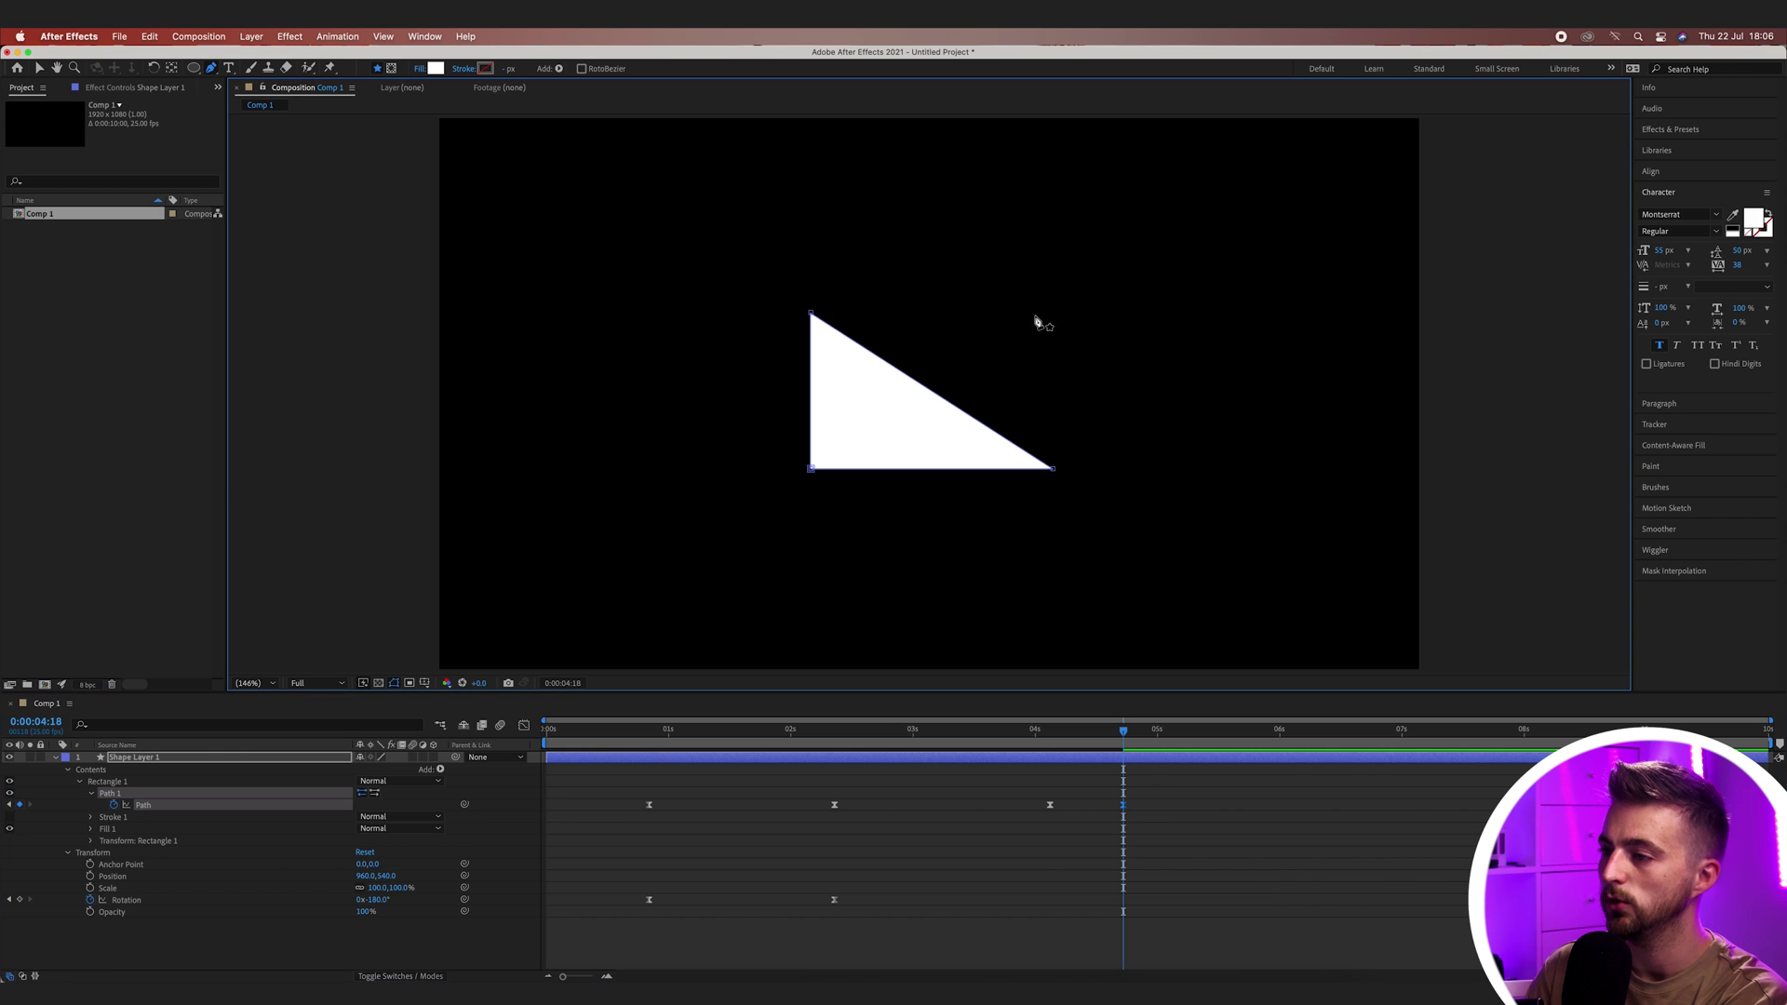
{"action": "left_click_drag", "start_coordinate": [809, 316], "coordinate": [936, 319]}
- Preview the morph and drag both top corners to the centre to form a triangle
{"action": "left_click_drag", "start_coordinate": [1123, 731], "coordinate": [981, 742]}
{"action": "key", "text": "space"}
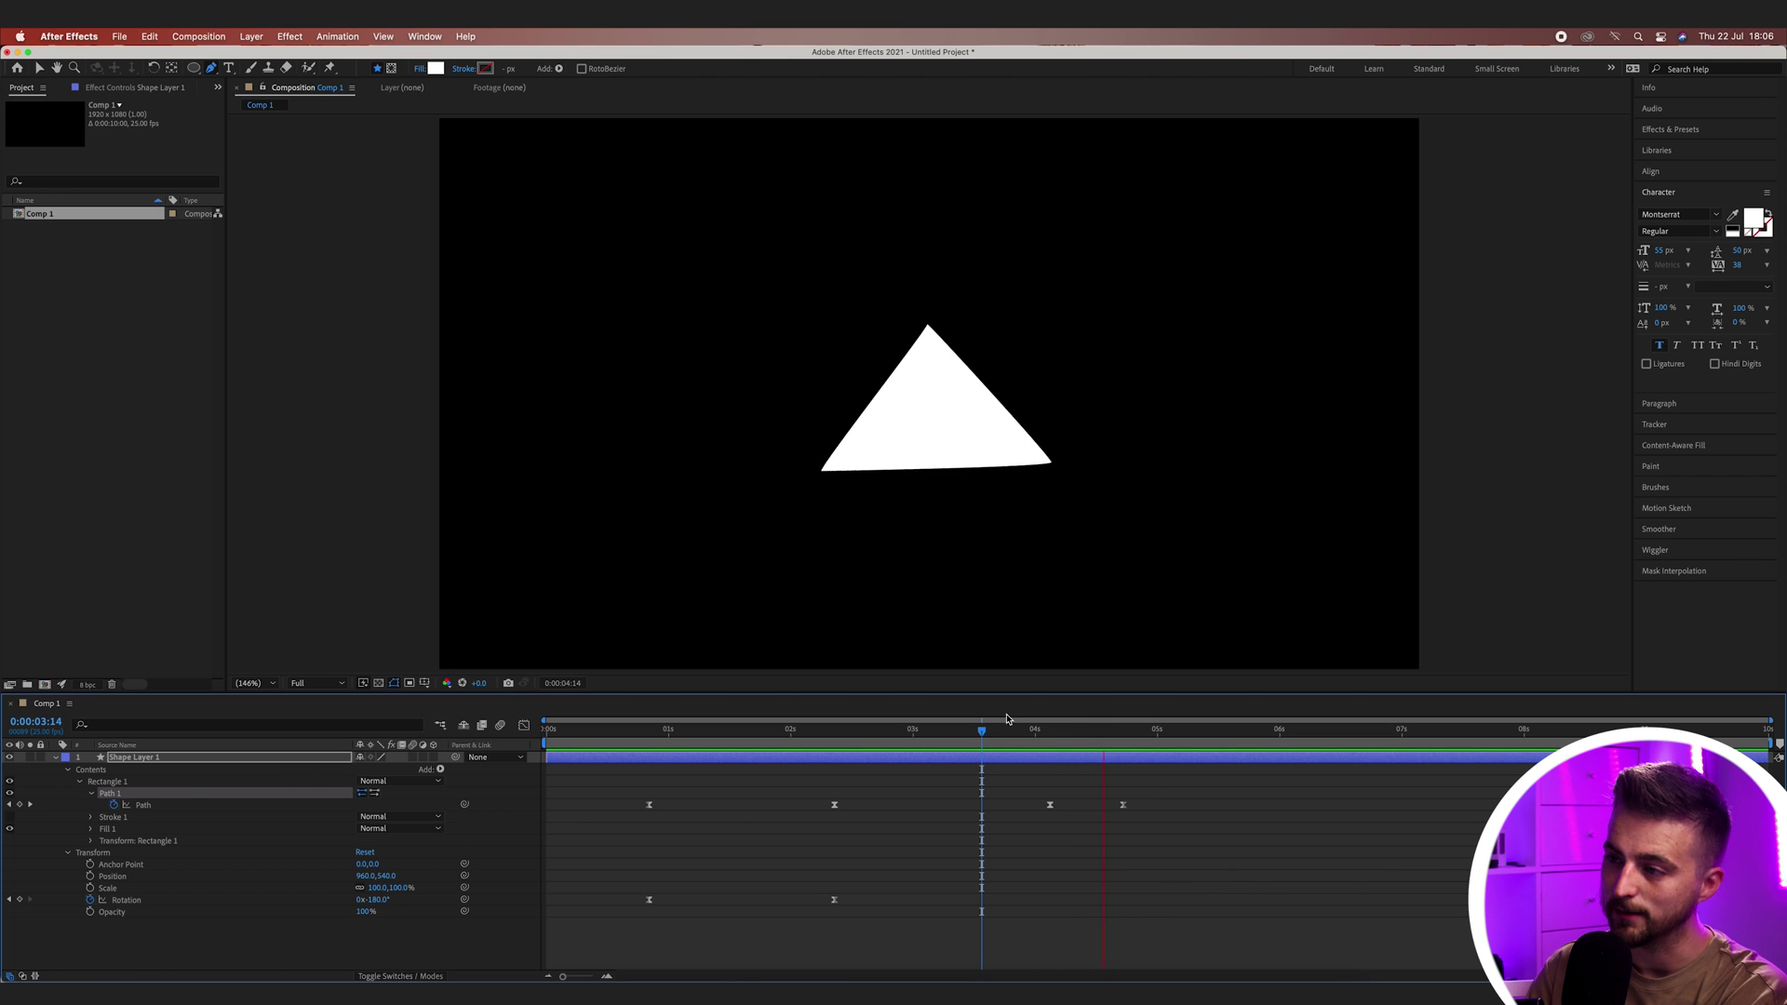
{"action": "key", "text": "space"}
{"action": "key", "text": "Page_Down"}
{"action": "key", "text": "Page_Down"}
{"action": "key", "text": "Page_Down"}
{"action": "key", "text": "Page_Down"}
{"action": "key", "text": "Page_Down"}
{"action": "key", "text": "Page_Down"}
{"action": "key", "text": "Page_Down"}
{"action": "key", "text": "Page_Down"}
{"action": "key", "text": "Page_Down"}
{"action": "key", "text": "Page_Down"}
{"action": "key", "text": "Page_Down"}
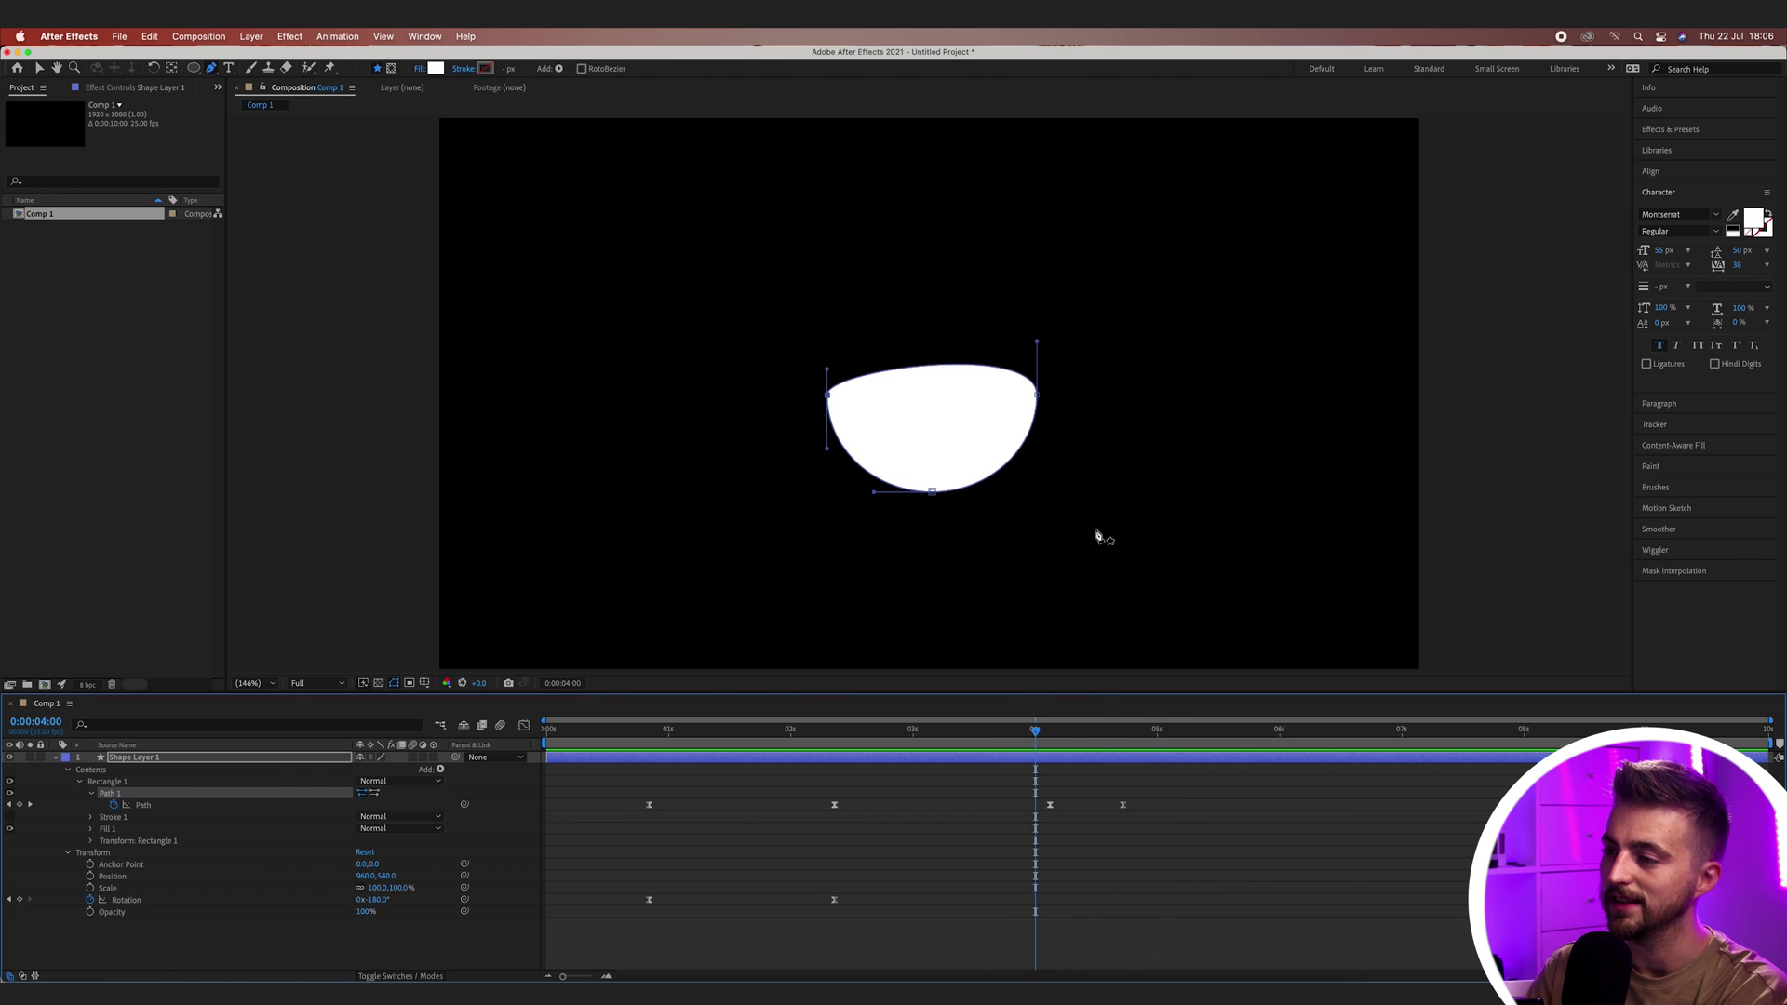
{"action": "mouse_move", "coordinate": [1149, 732]}
{"action": "left_mouse_down"}
{"action": "mouse_move", "coordinate": [1017, 742]}
{"action": "mouse_move", "coordinate": [1123, 742]}
{"action": "left_mouse_up"}
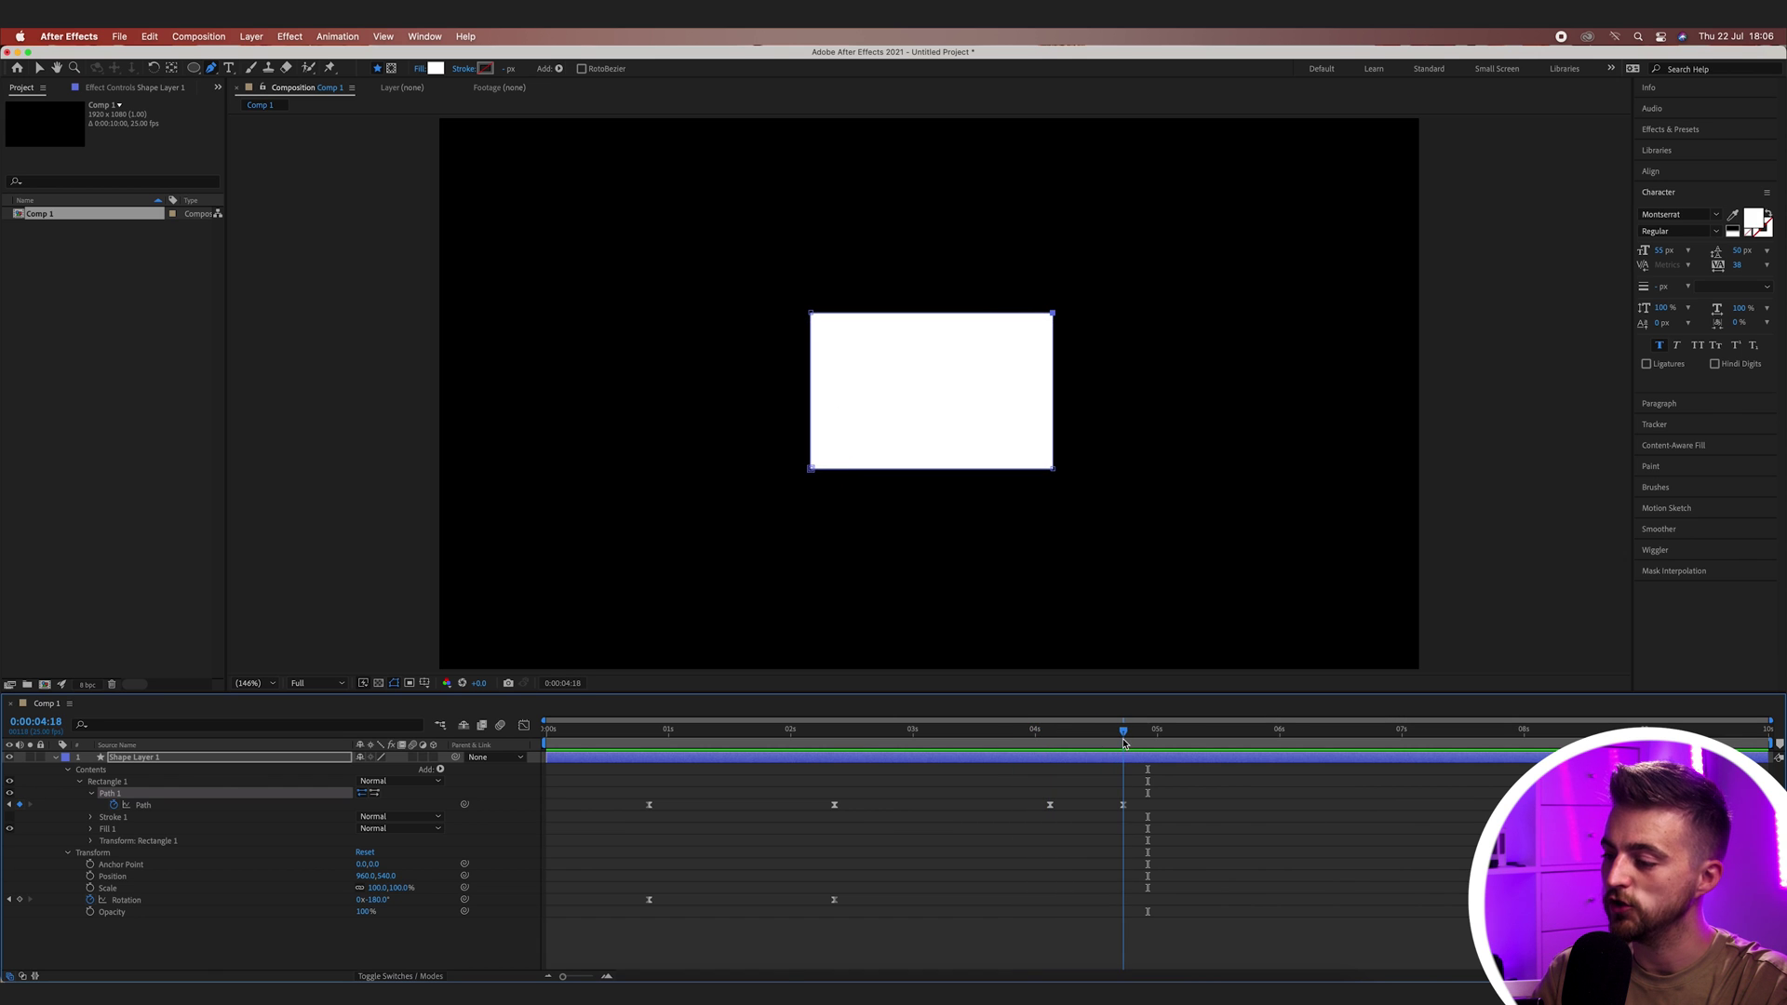
{"action": "left_click_drag", "start_coordinate": [1053, 313], "coordinate": [937, 316]}
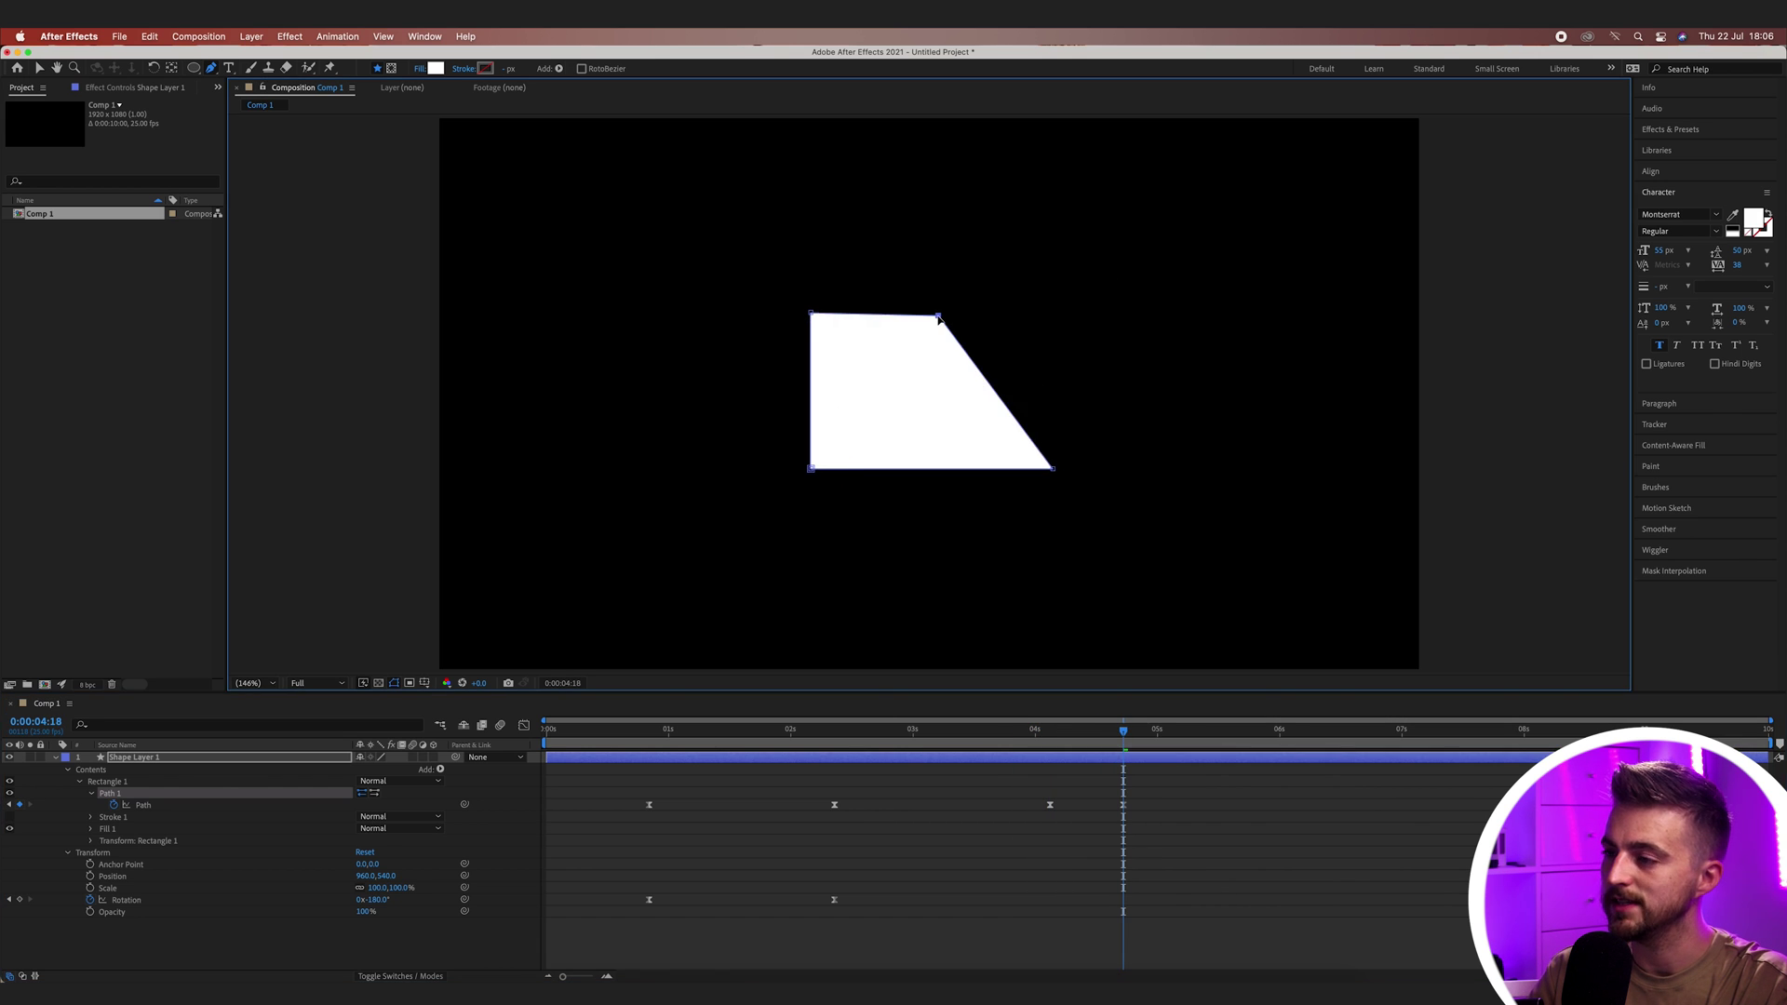
{"action": "left_click_drag", "start_coordinate": [812, 316], "coordinate": [942, 318]}
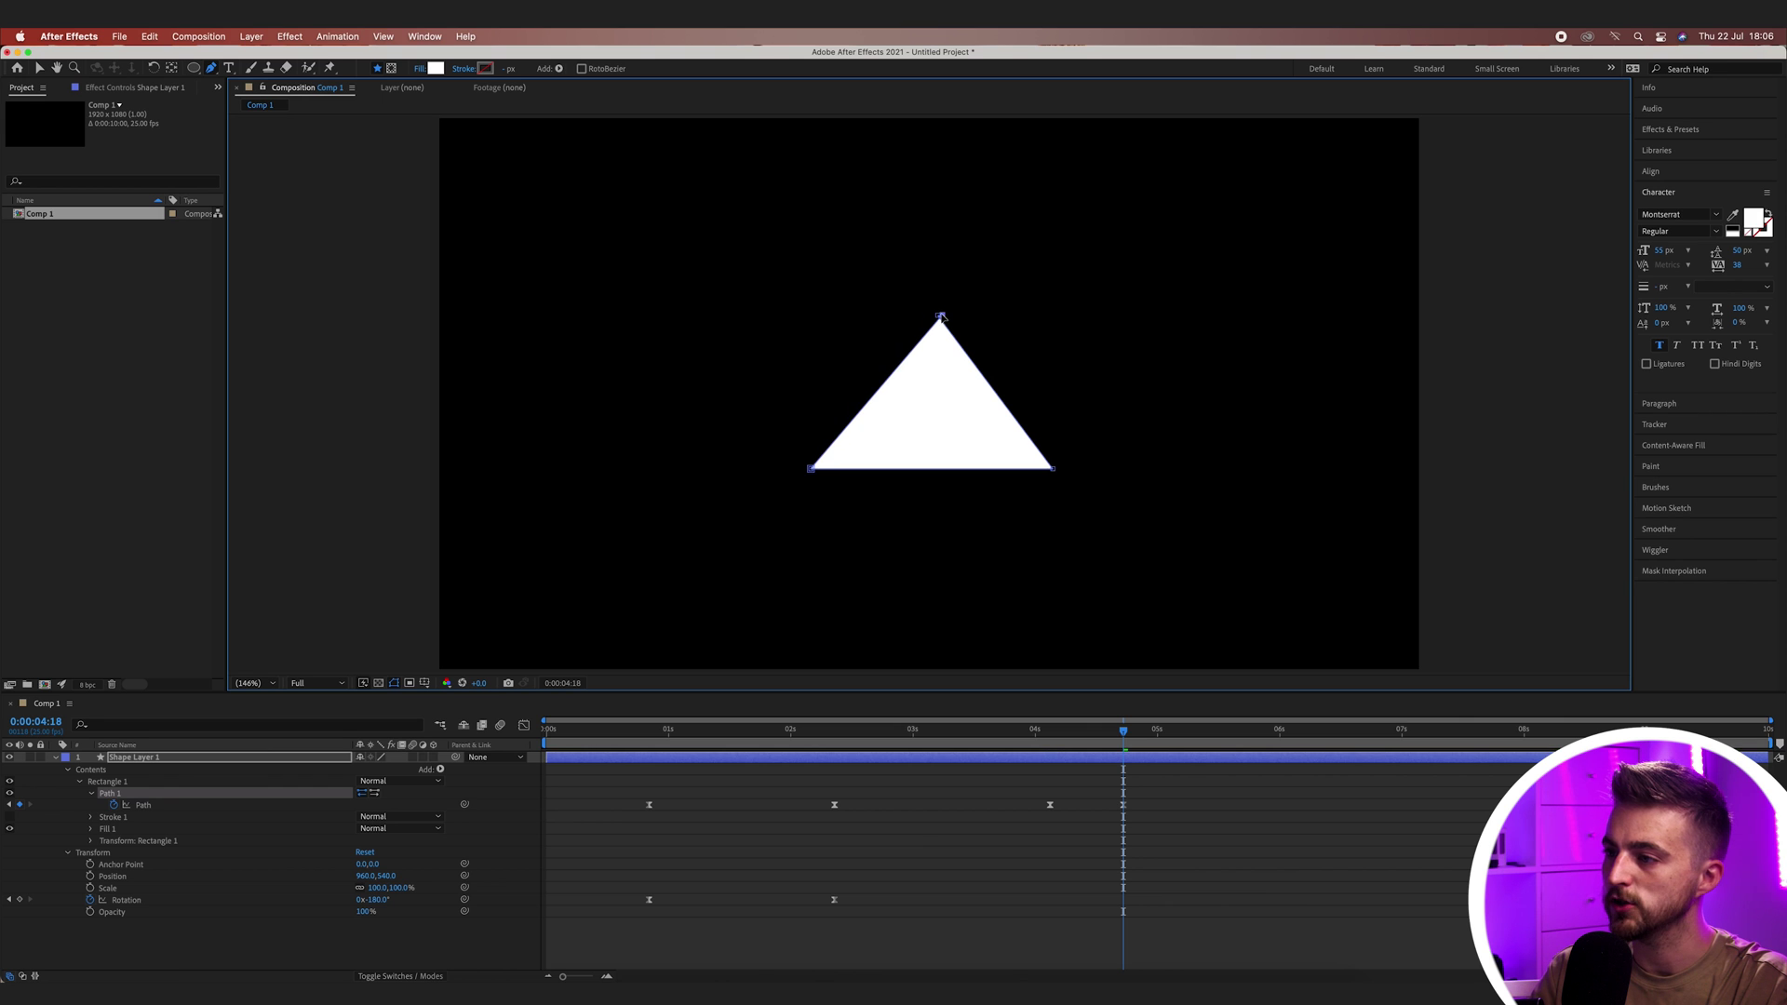
{"action": "left_click_drag", "start_coordinate": [1116, 736], "coordinate": [1052, 738]}
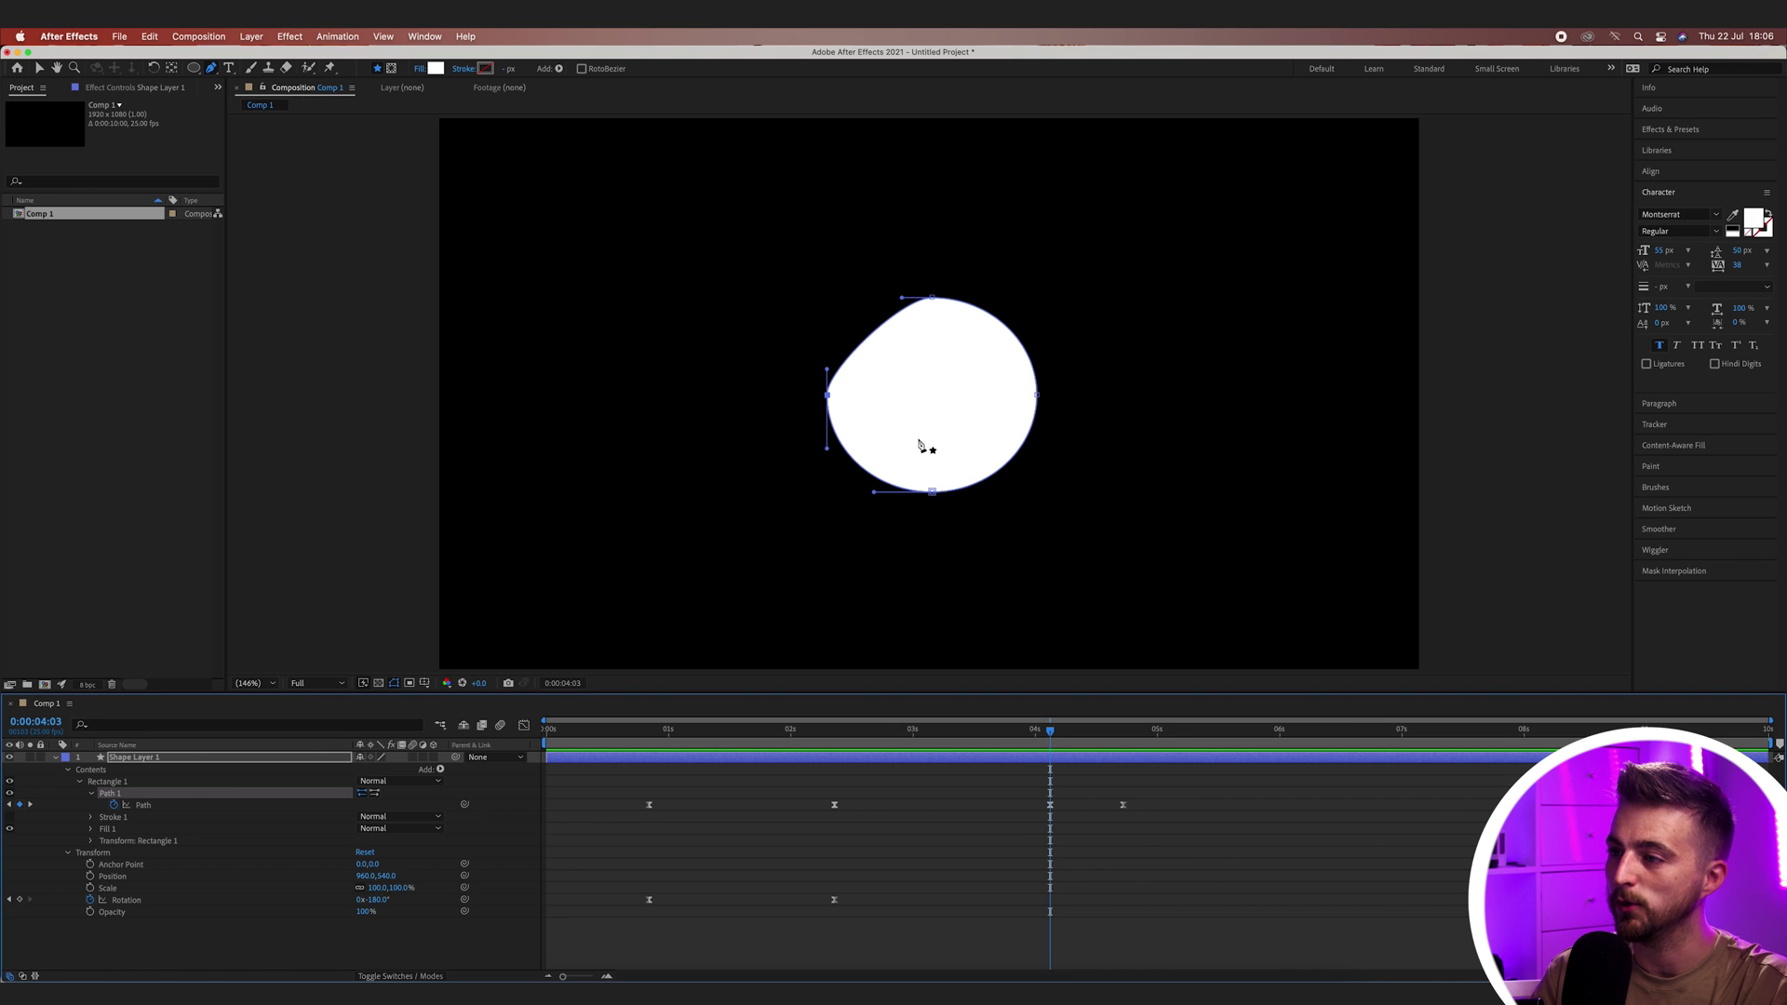
- Select the 0:04:03 Path keyframe and the Rectangle 1 path for point editing
{"action": "left_click", "coordinate": [1101, 864]}
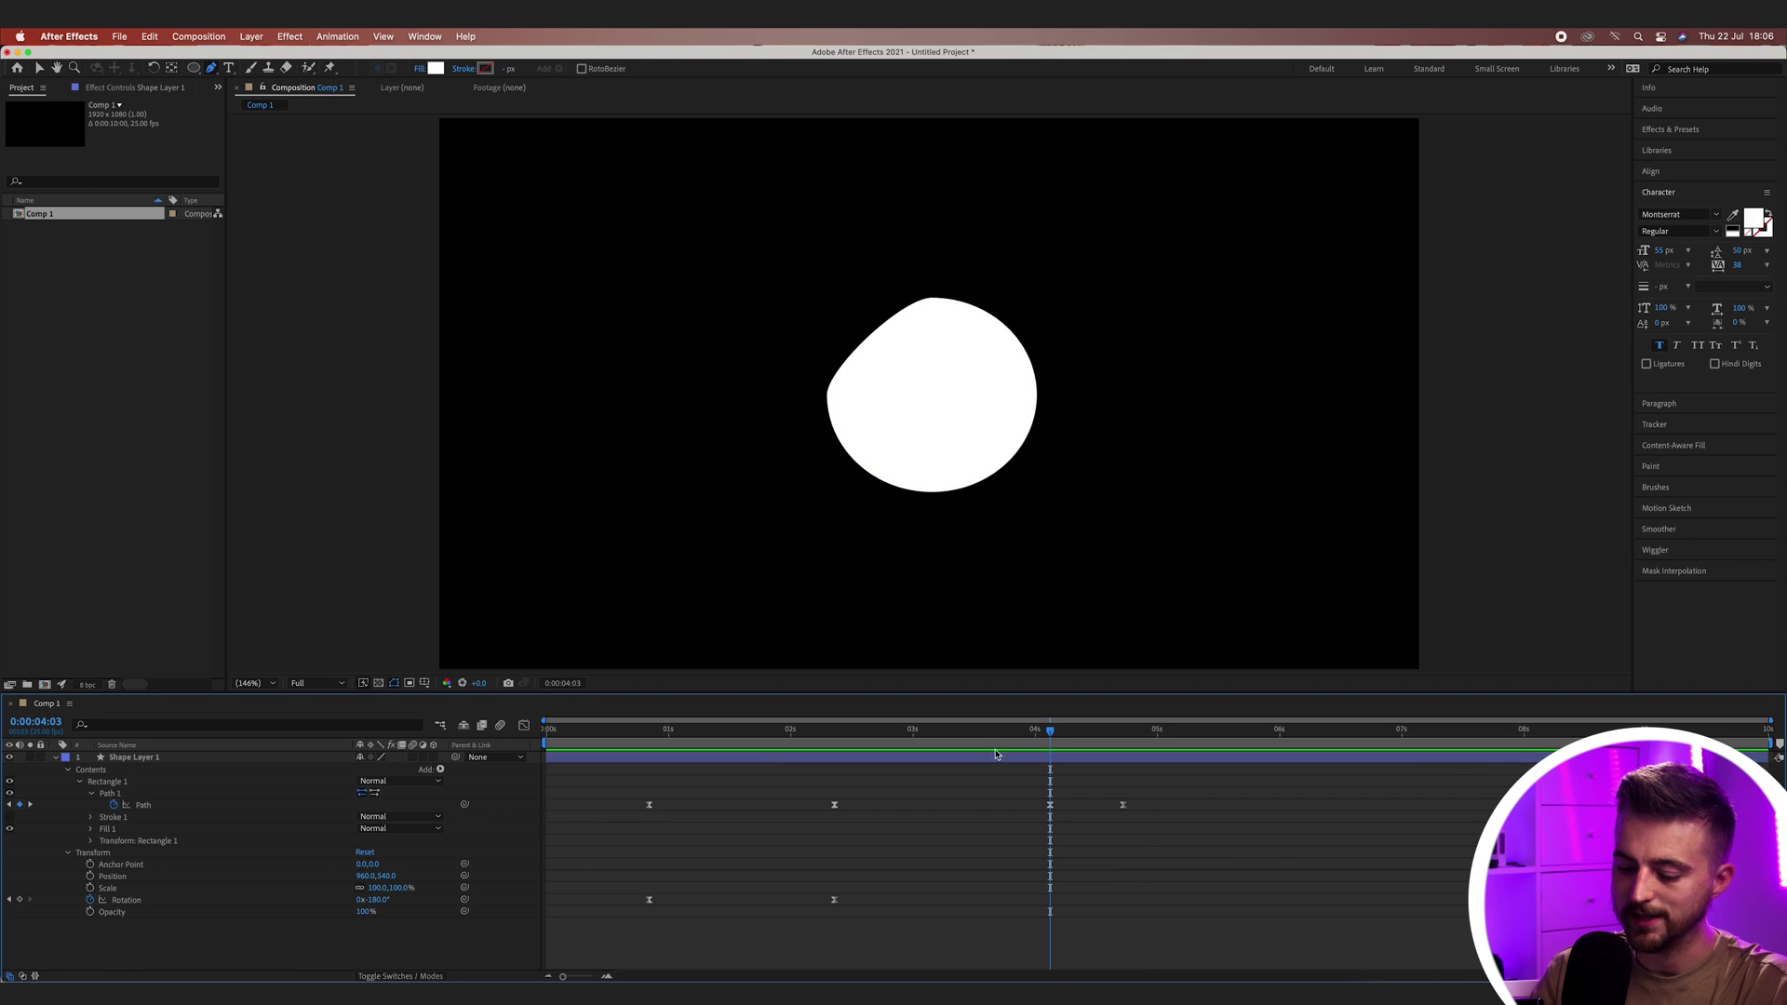
{"action": "key", "text": "v"}
{"action": "left_click", "coordinate": [1048, 803]}
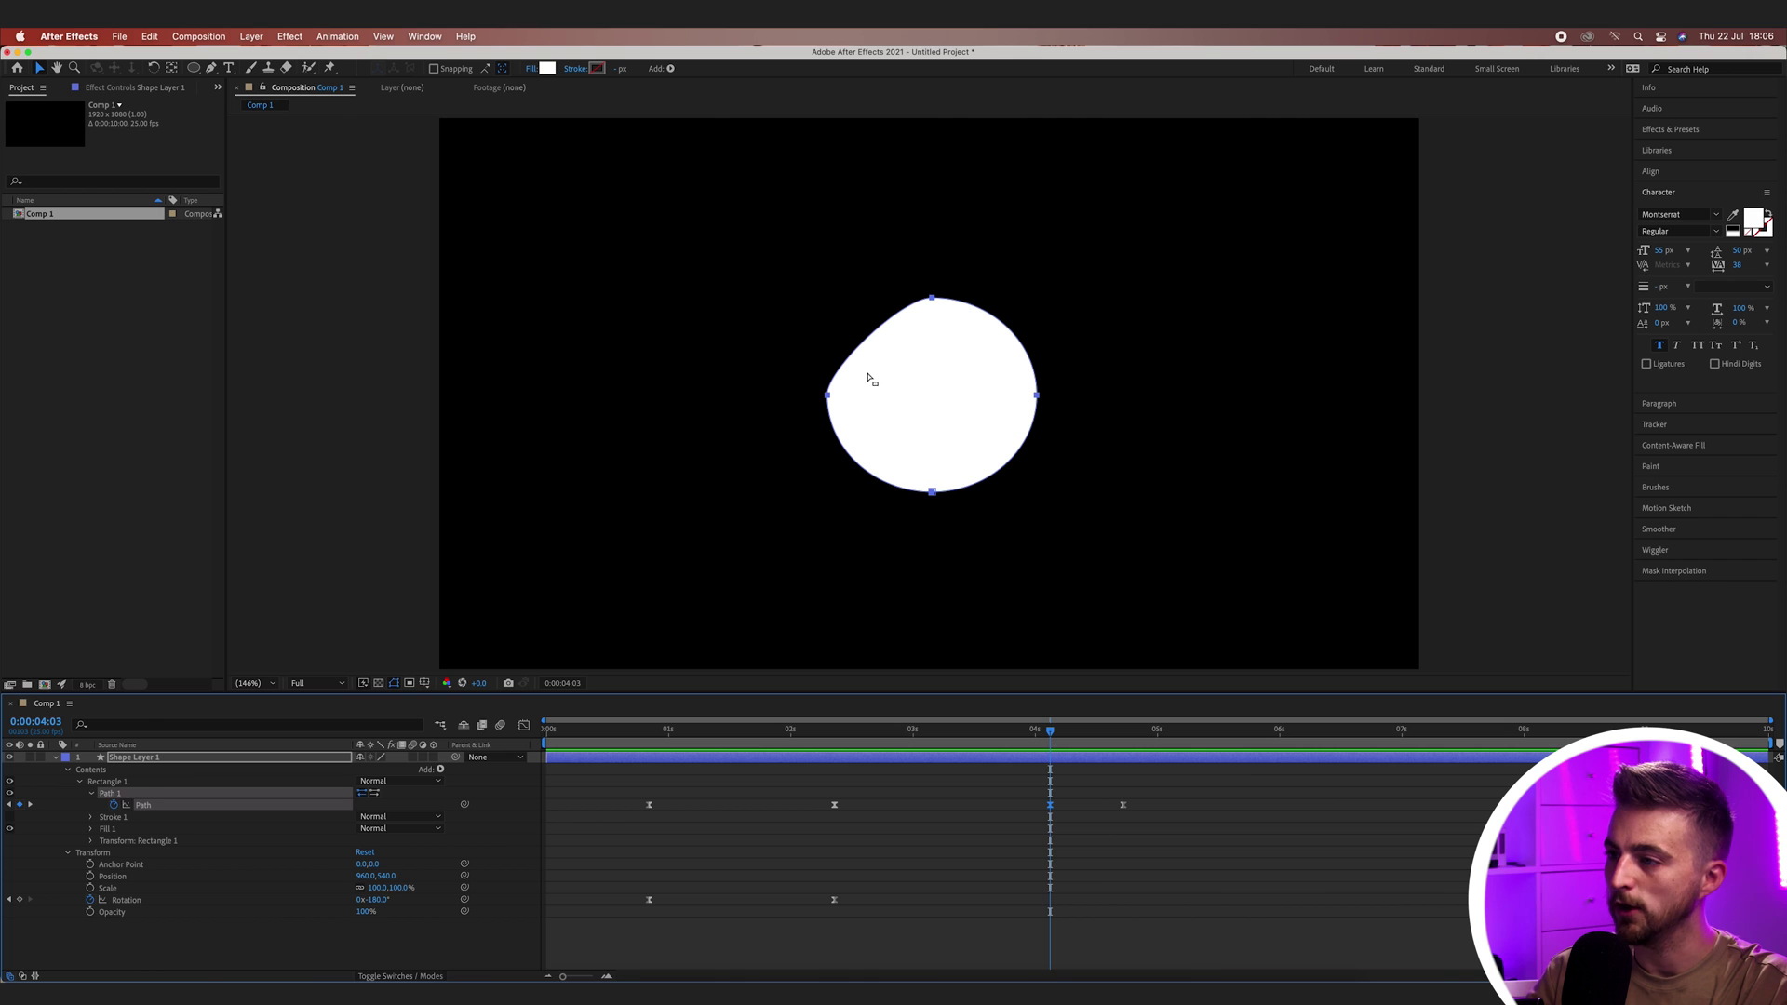
{"action": "left_click", "coordinate": [915, 321]}
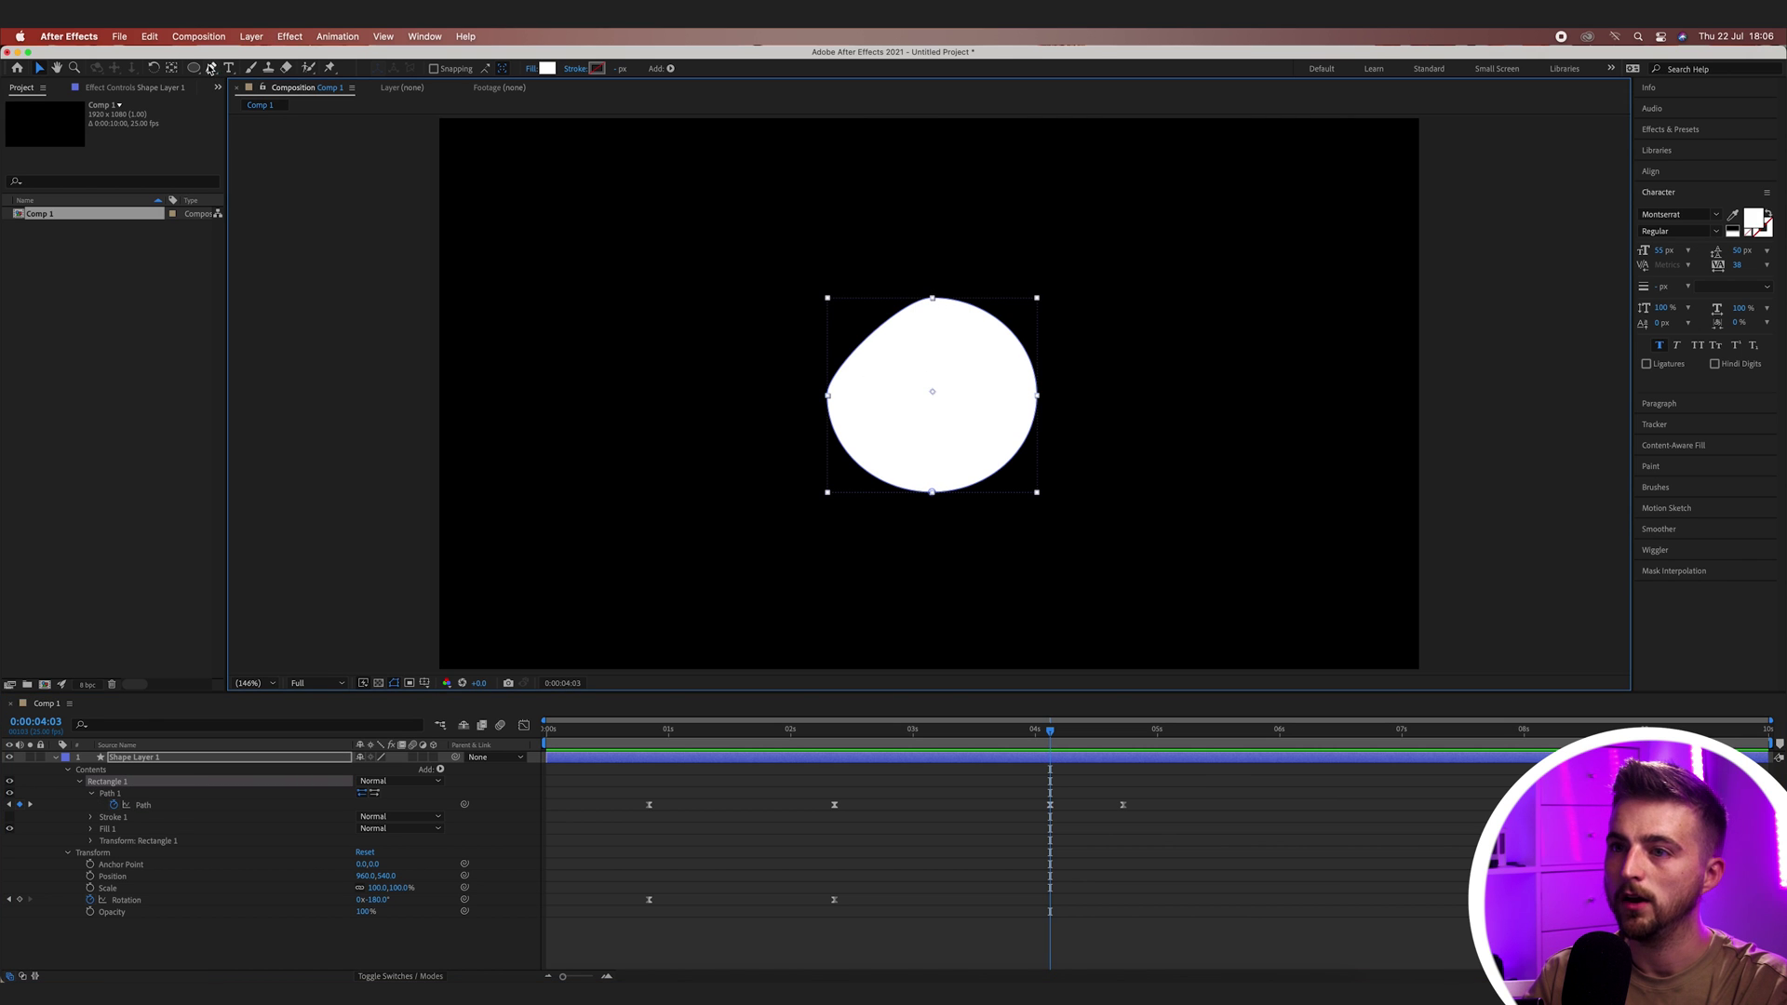
{"action": "left_click", "coordinate": [211, 68]}
- Drag the top and left vertex handles to round the blob into an even circle, then preview
{"action": "left_click_drag", "start_coordinate": [932, 298], "coordinate": [865, 295]}
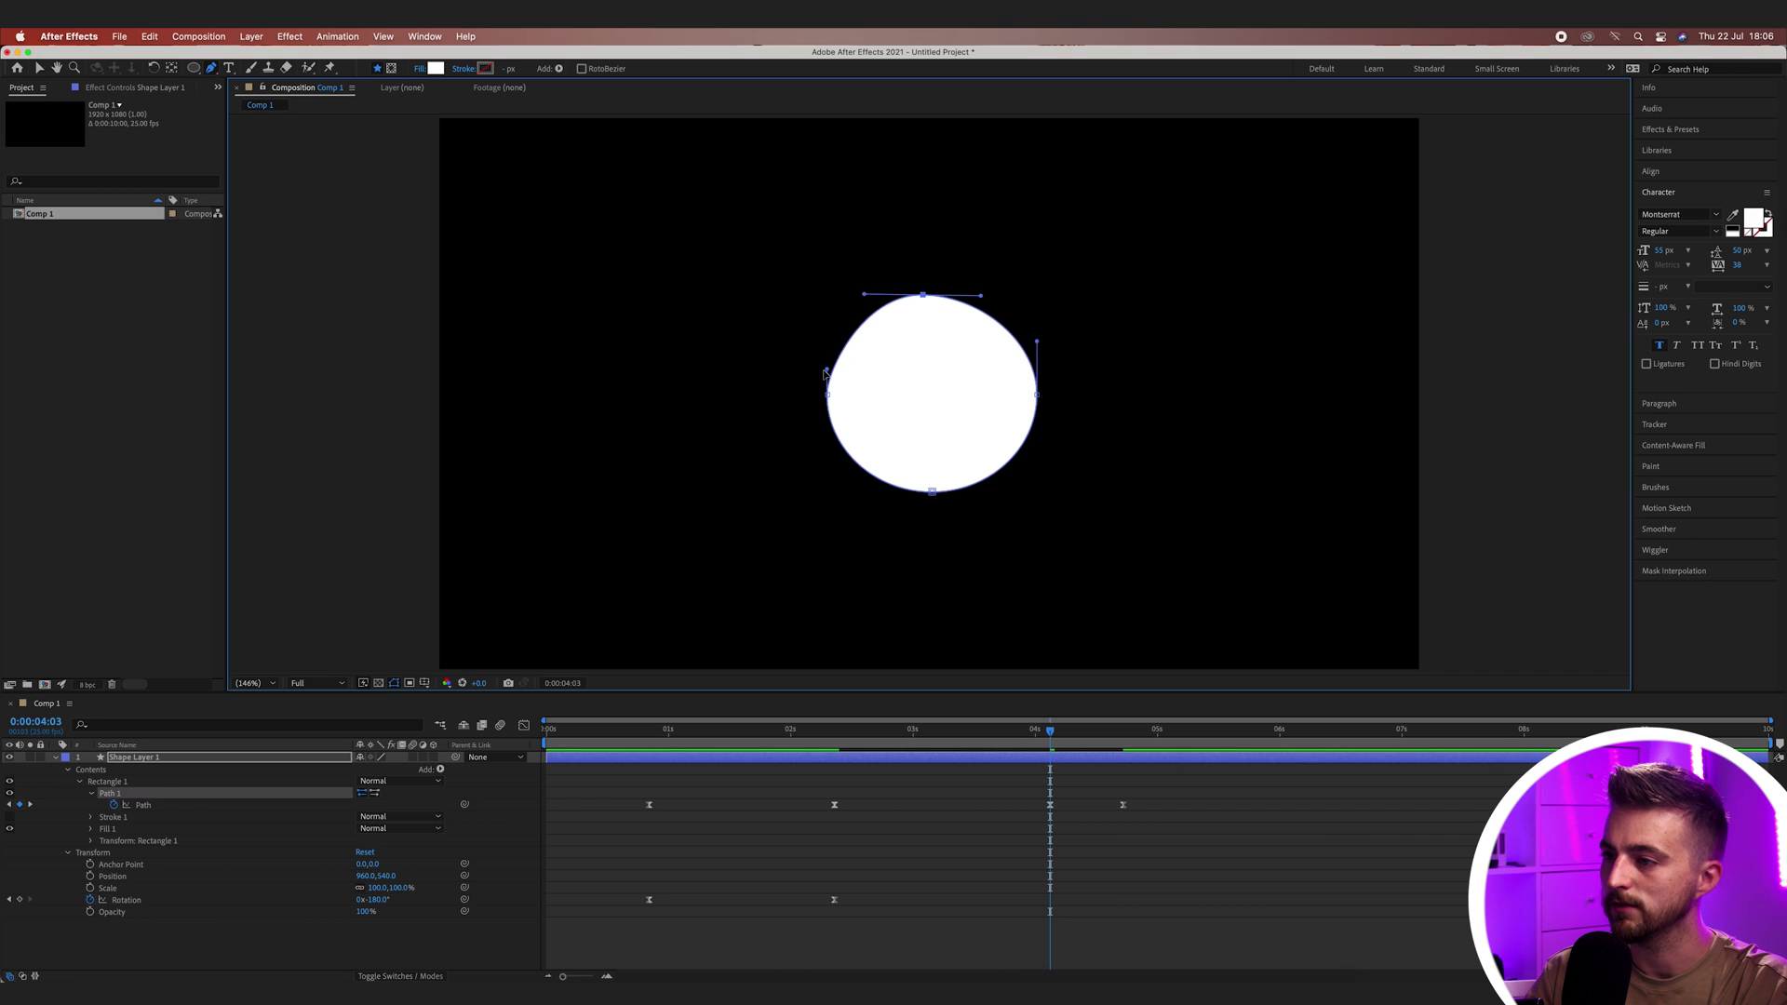
{"action": "left_click_drag", "start_coordinate": [826, 370], "coordinate": [823, 347]}
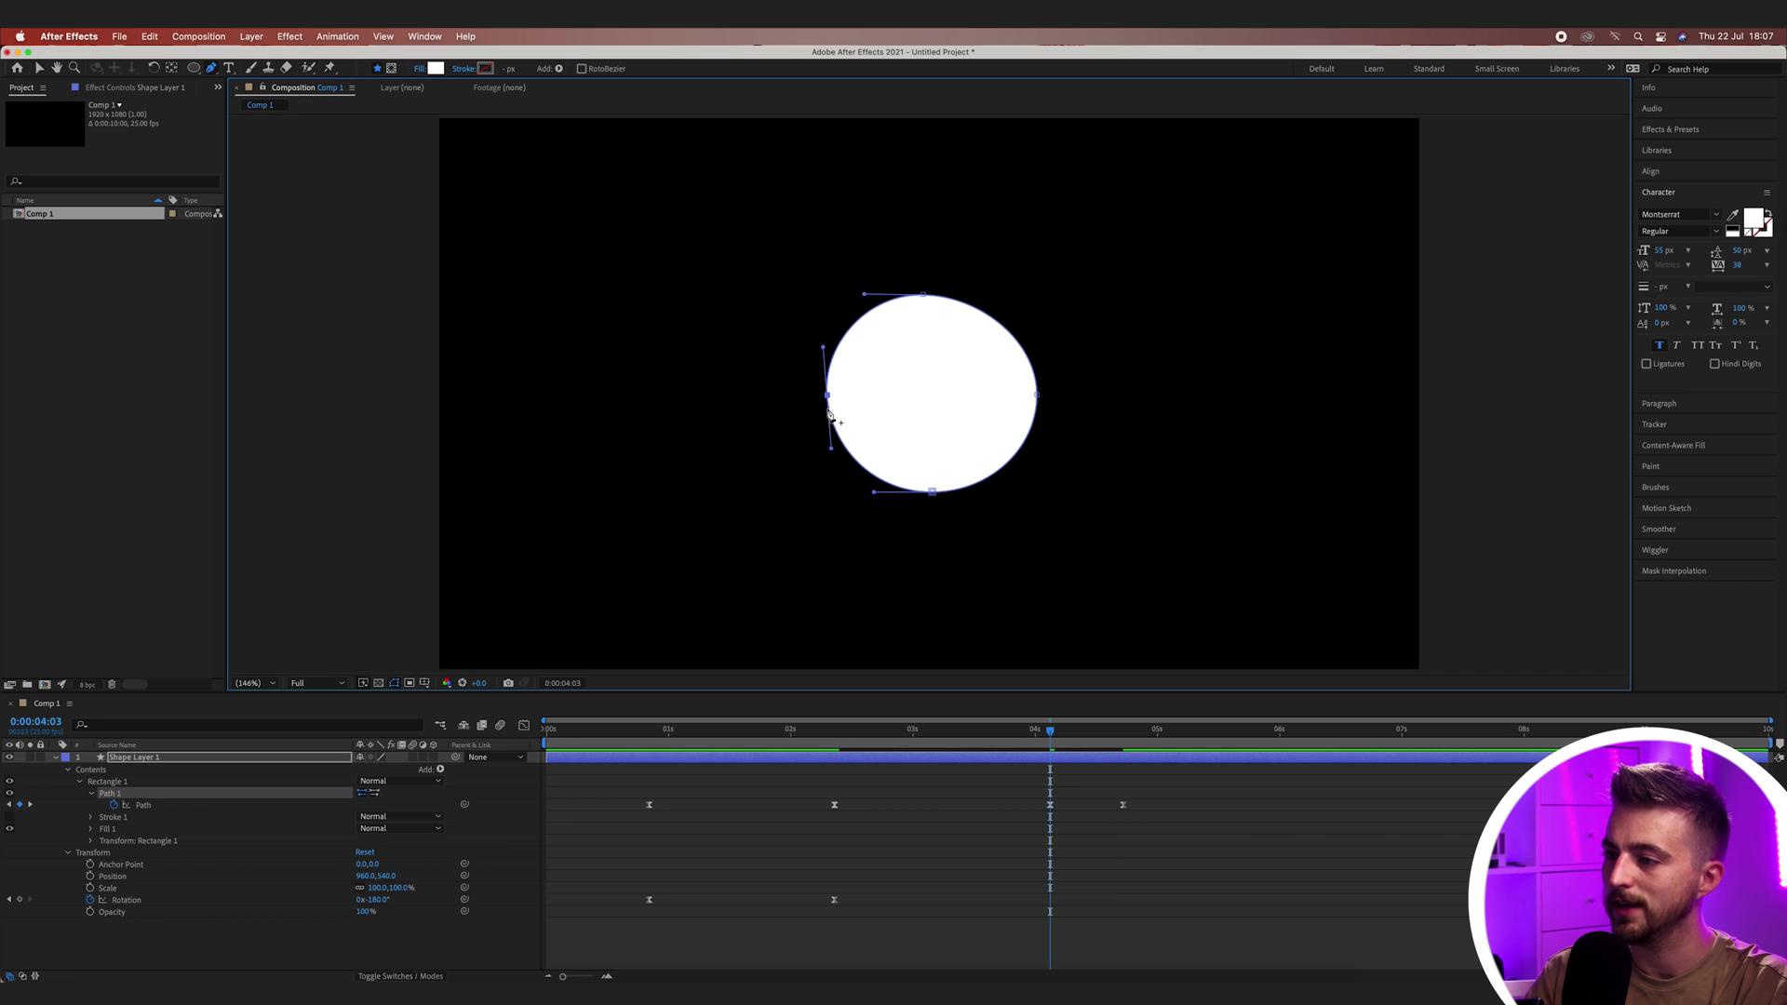
{"action": "left_click_drag", "start_coordinate": [829, 455], "coordinate": [826, 459]}
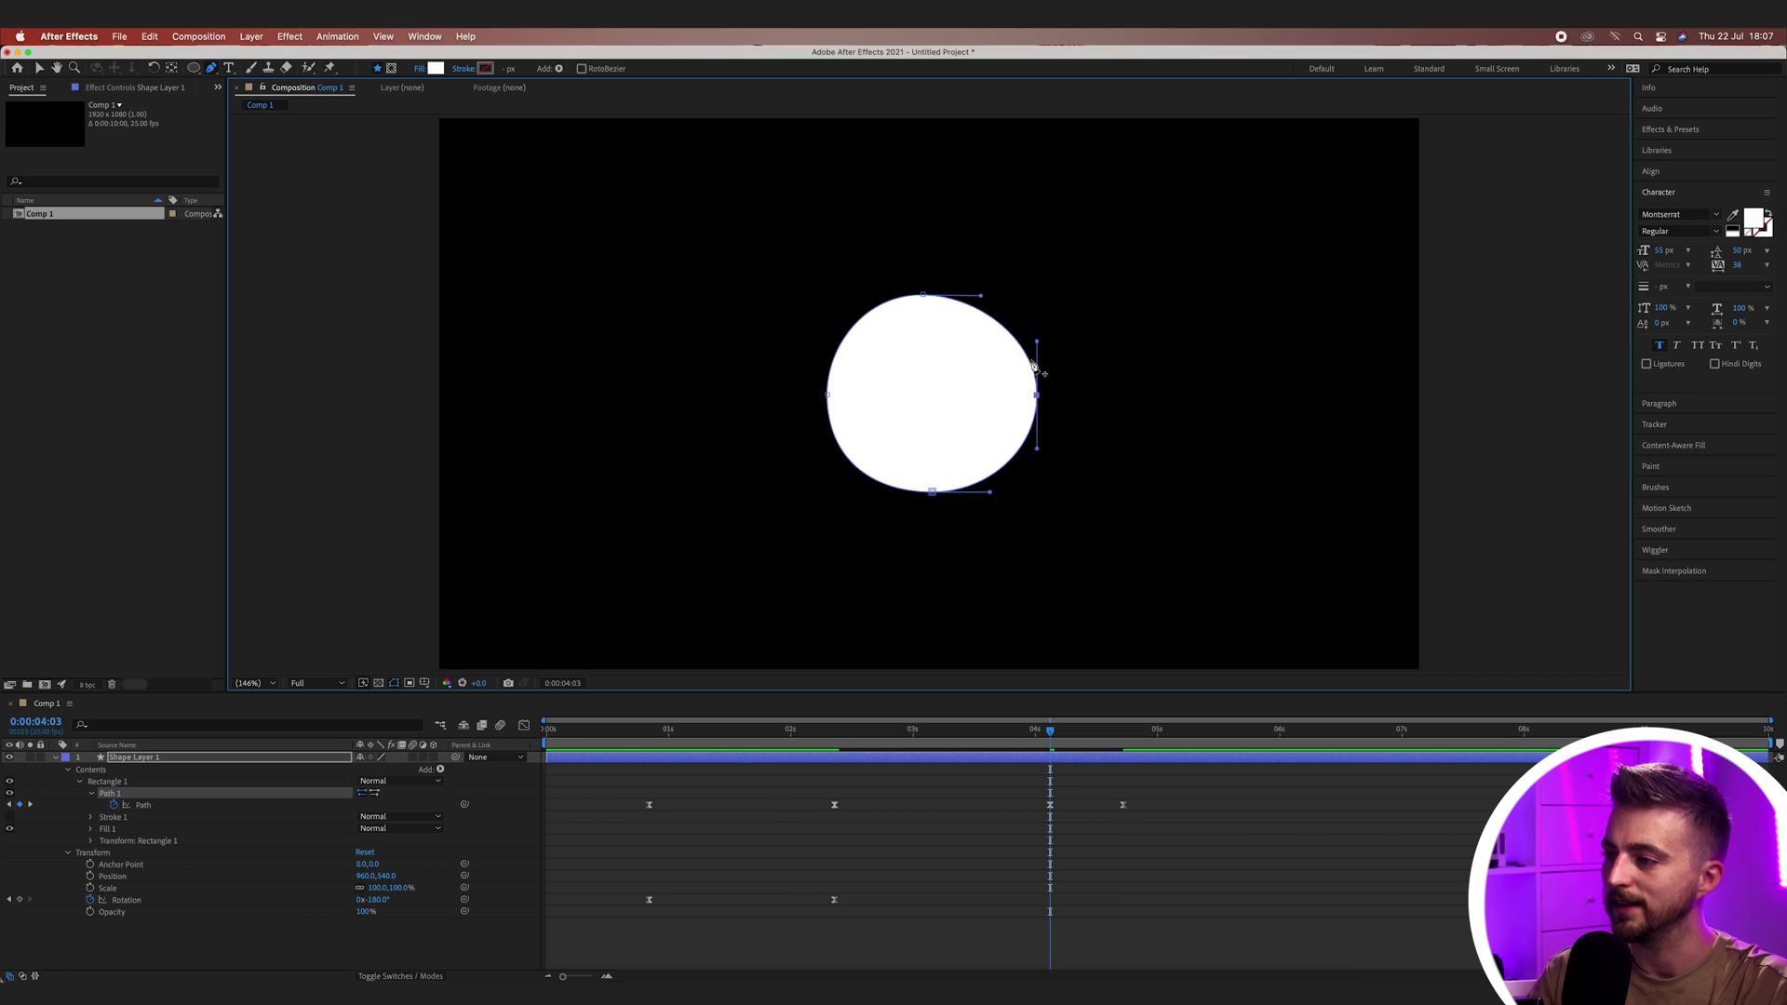
{"action": "left_click", "coordinate": [1076, 875]}
{"action": "key", "text": "space"}
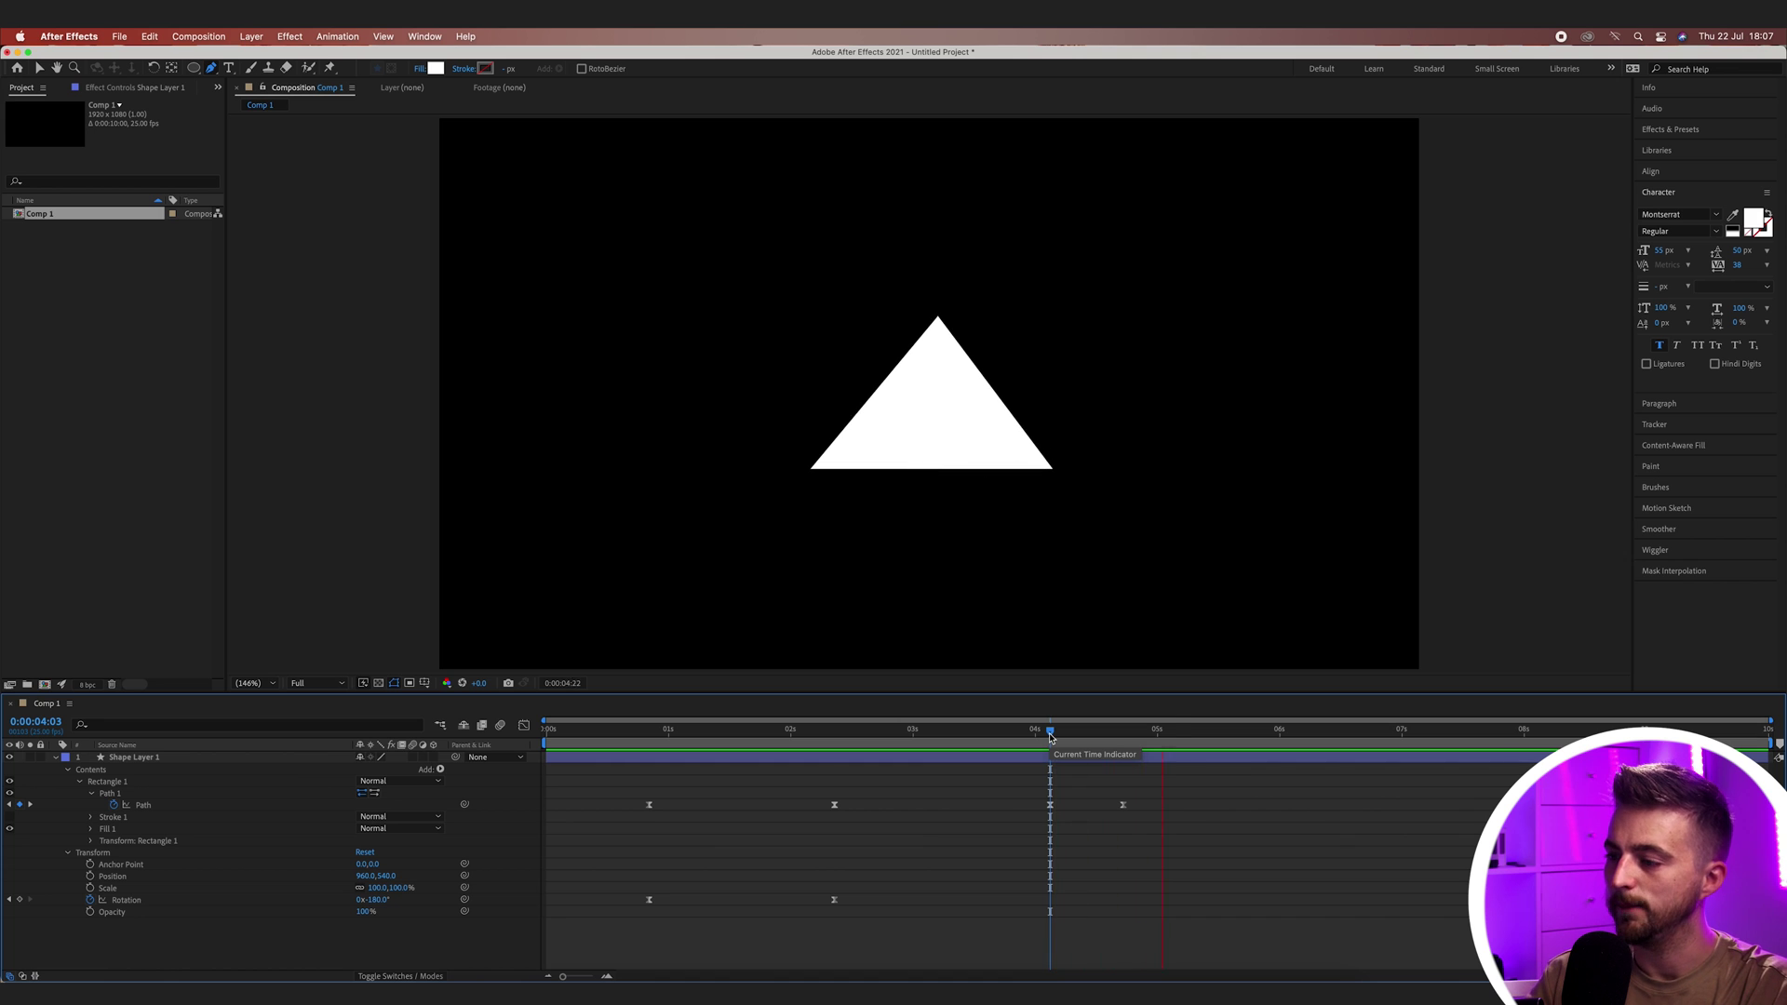
- Stop the preview and add a new Path keyframe at 0:05:04
{"action": "key", "text": "space"}
{"action": "key", "text": "v"}
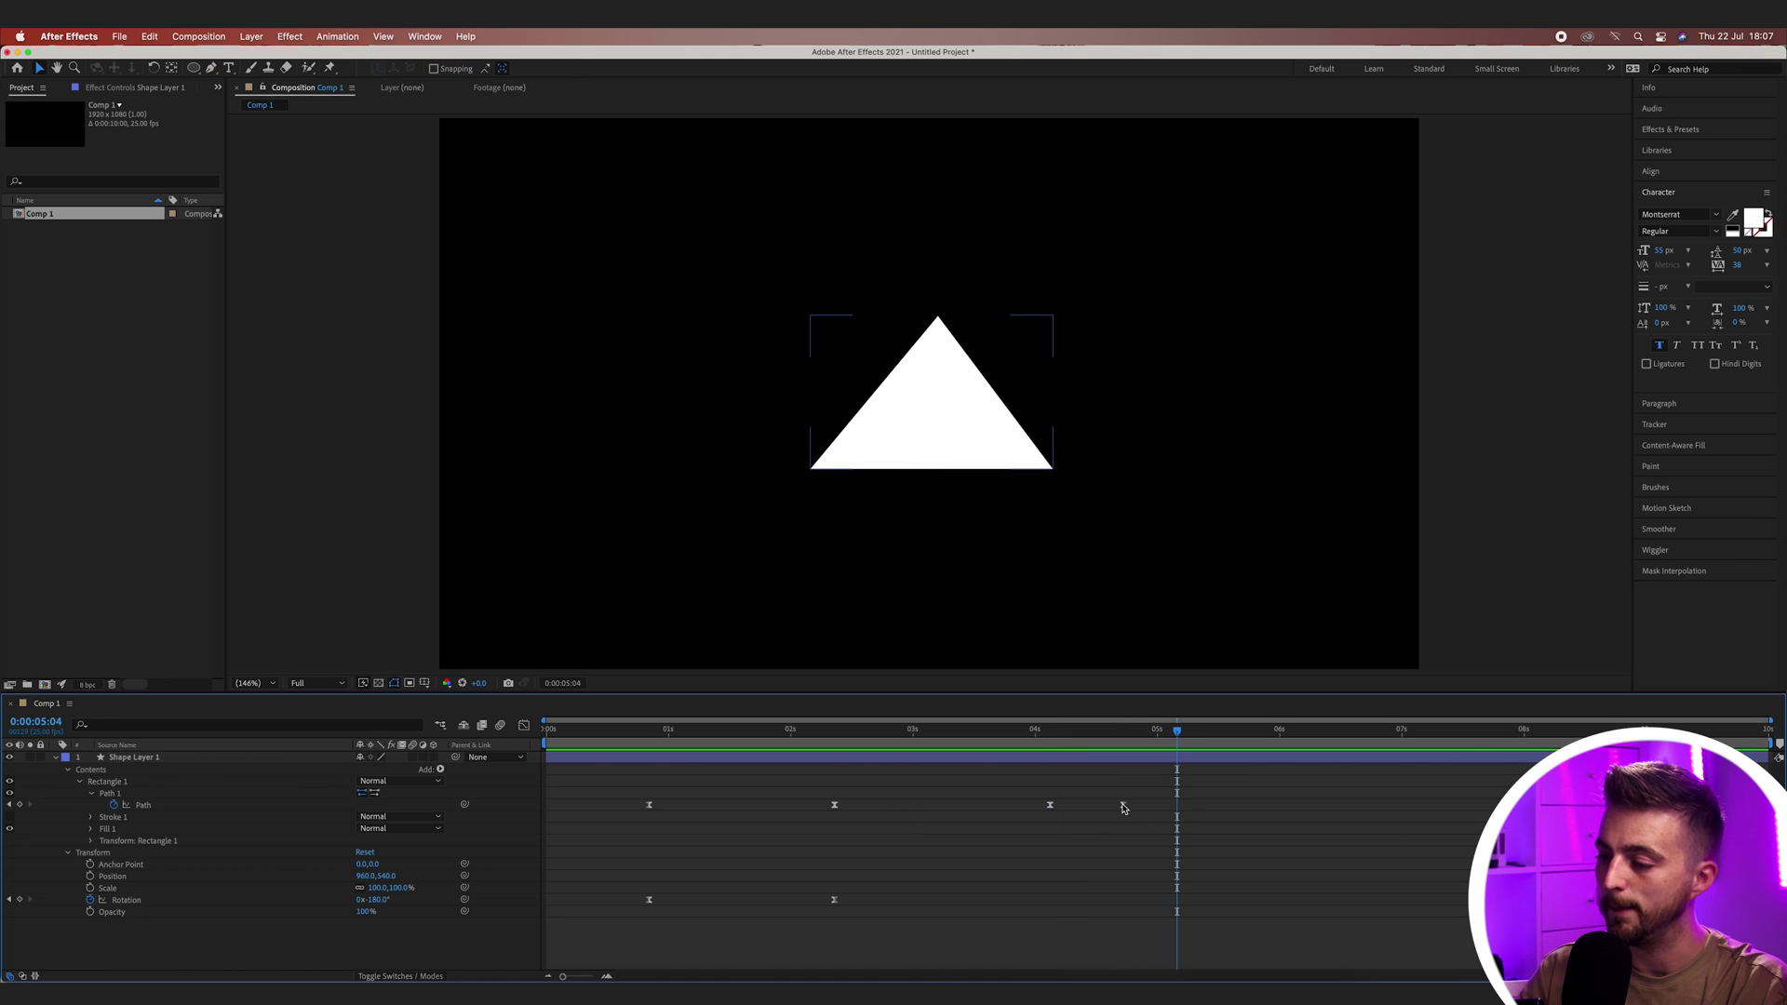
{"action": "left_click", "coordinate": [1122, 804]}
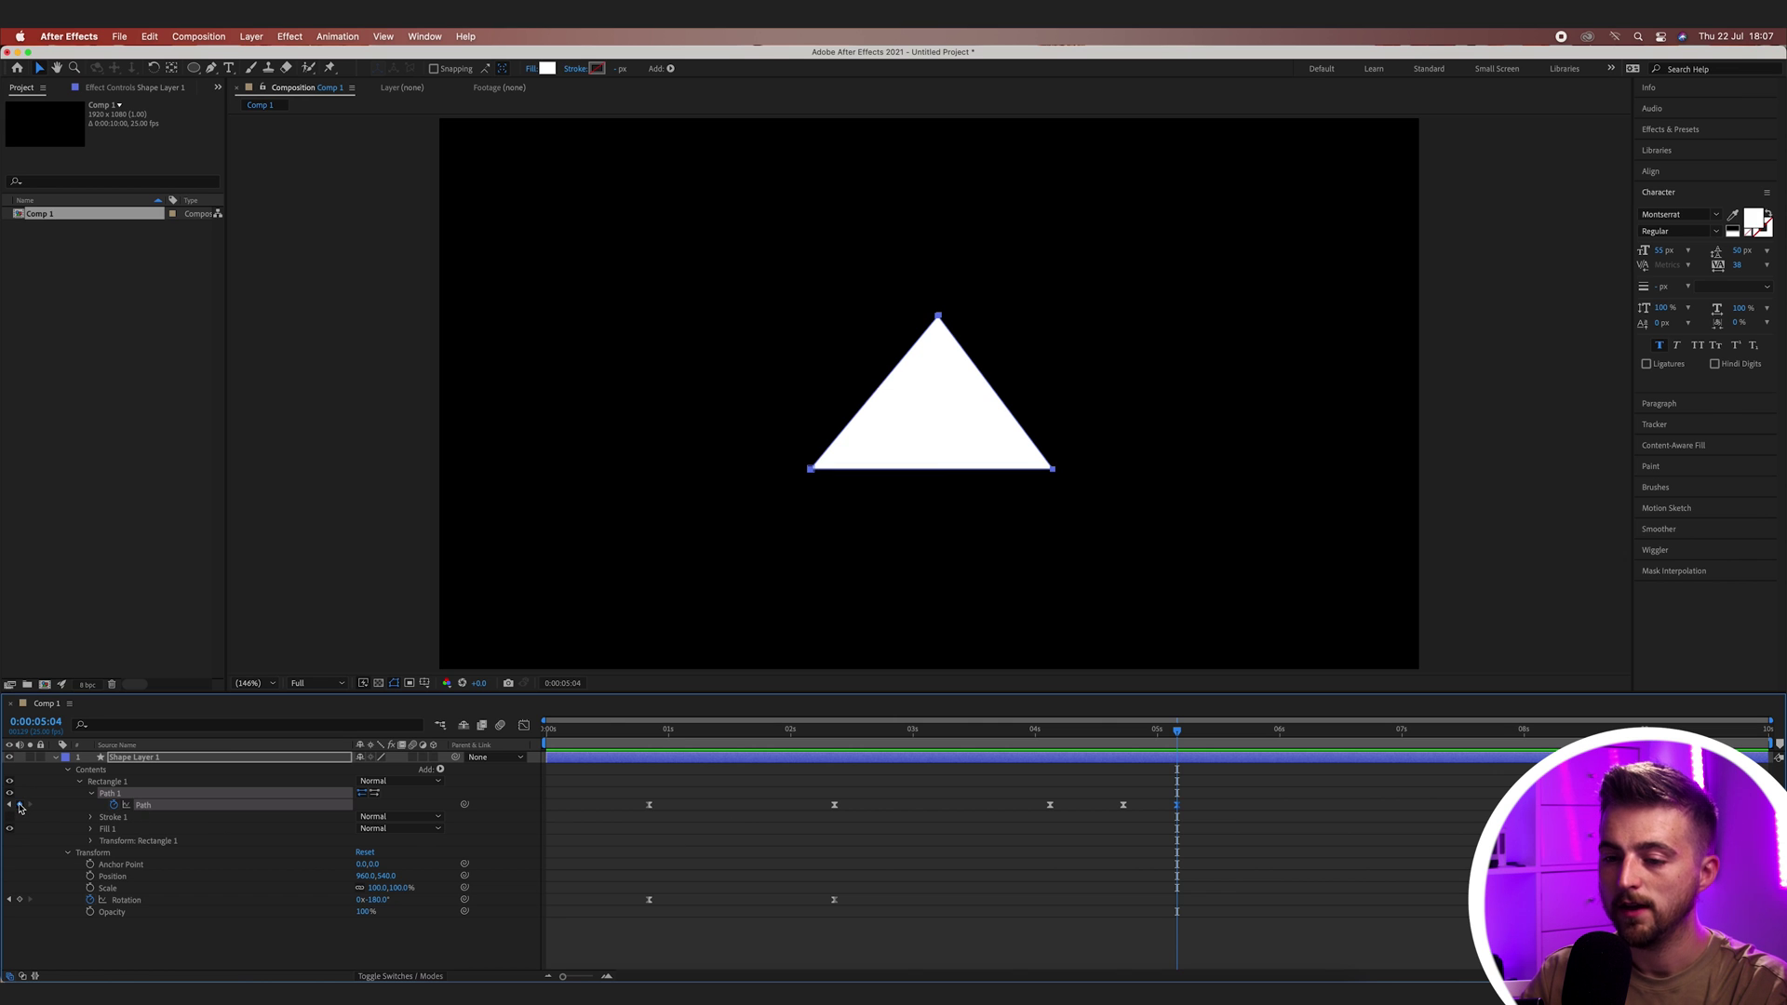
{"action": "left_click", "coordinate": [19, 805]}
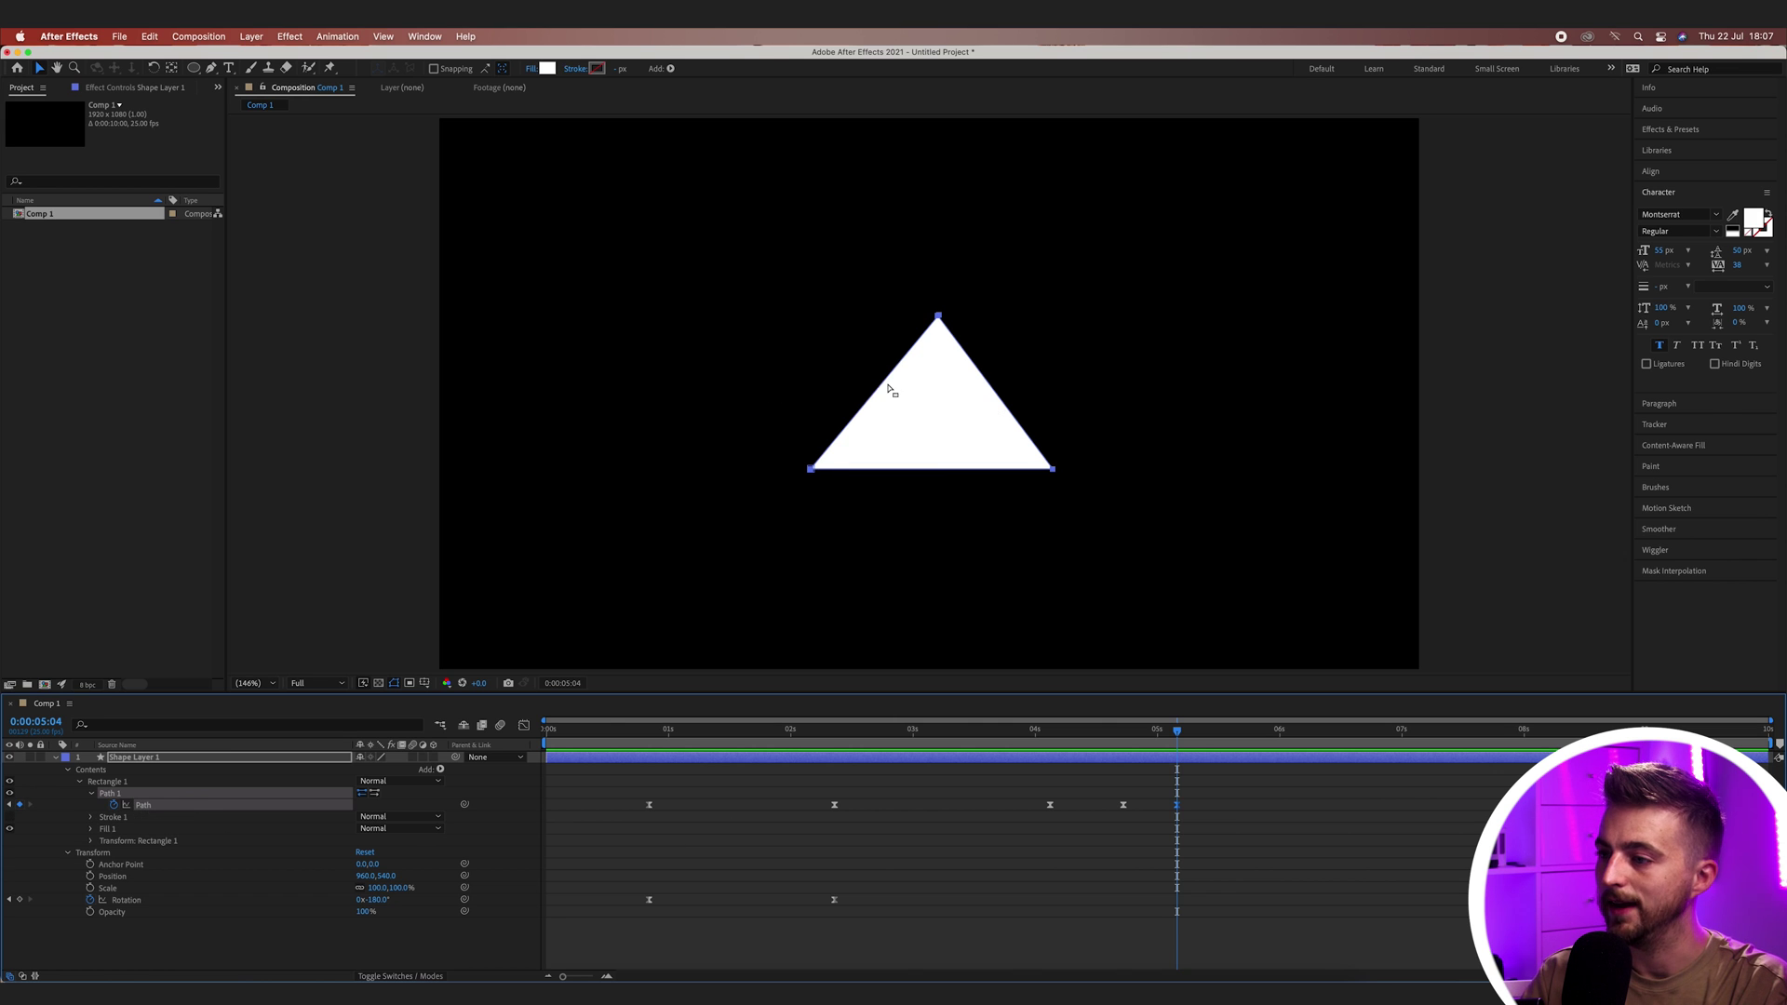
- Undo an accidental scale, then drag the triangle's vertices into a stretched, skewed quadrilateral
{"action": "left_click", "coordinate": [811, 472]}
{"action": "left_click_drag", "start_coordinate": [810, 470], "coordinate": [942, 446]}
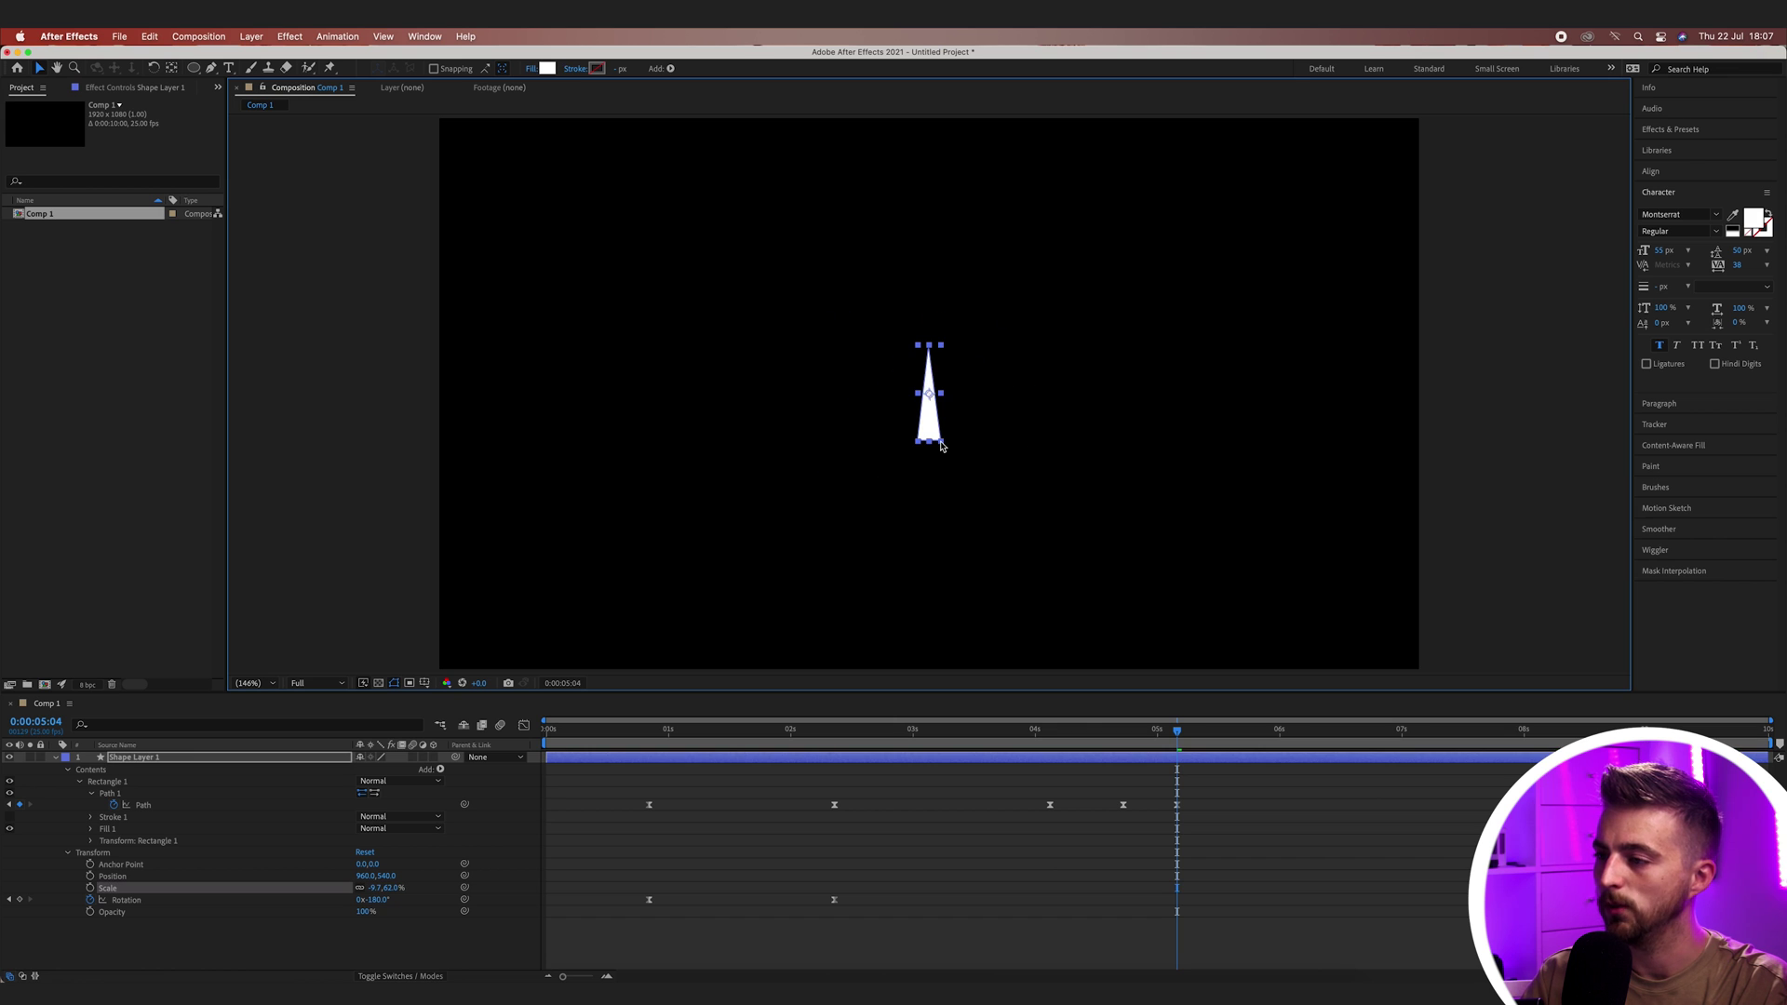
{"action": "key", "text": "super+z"}
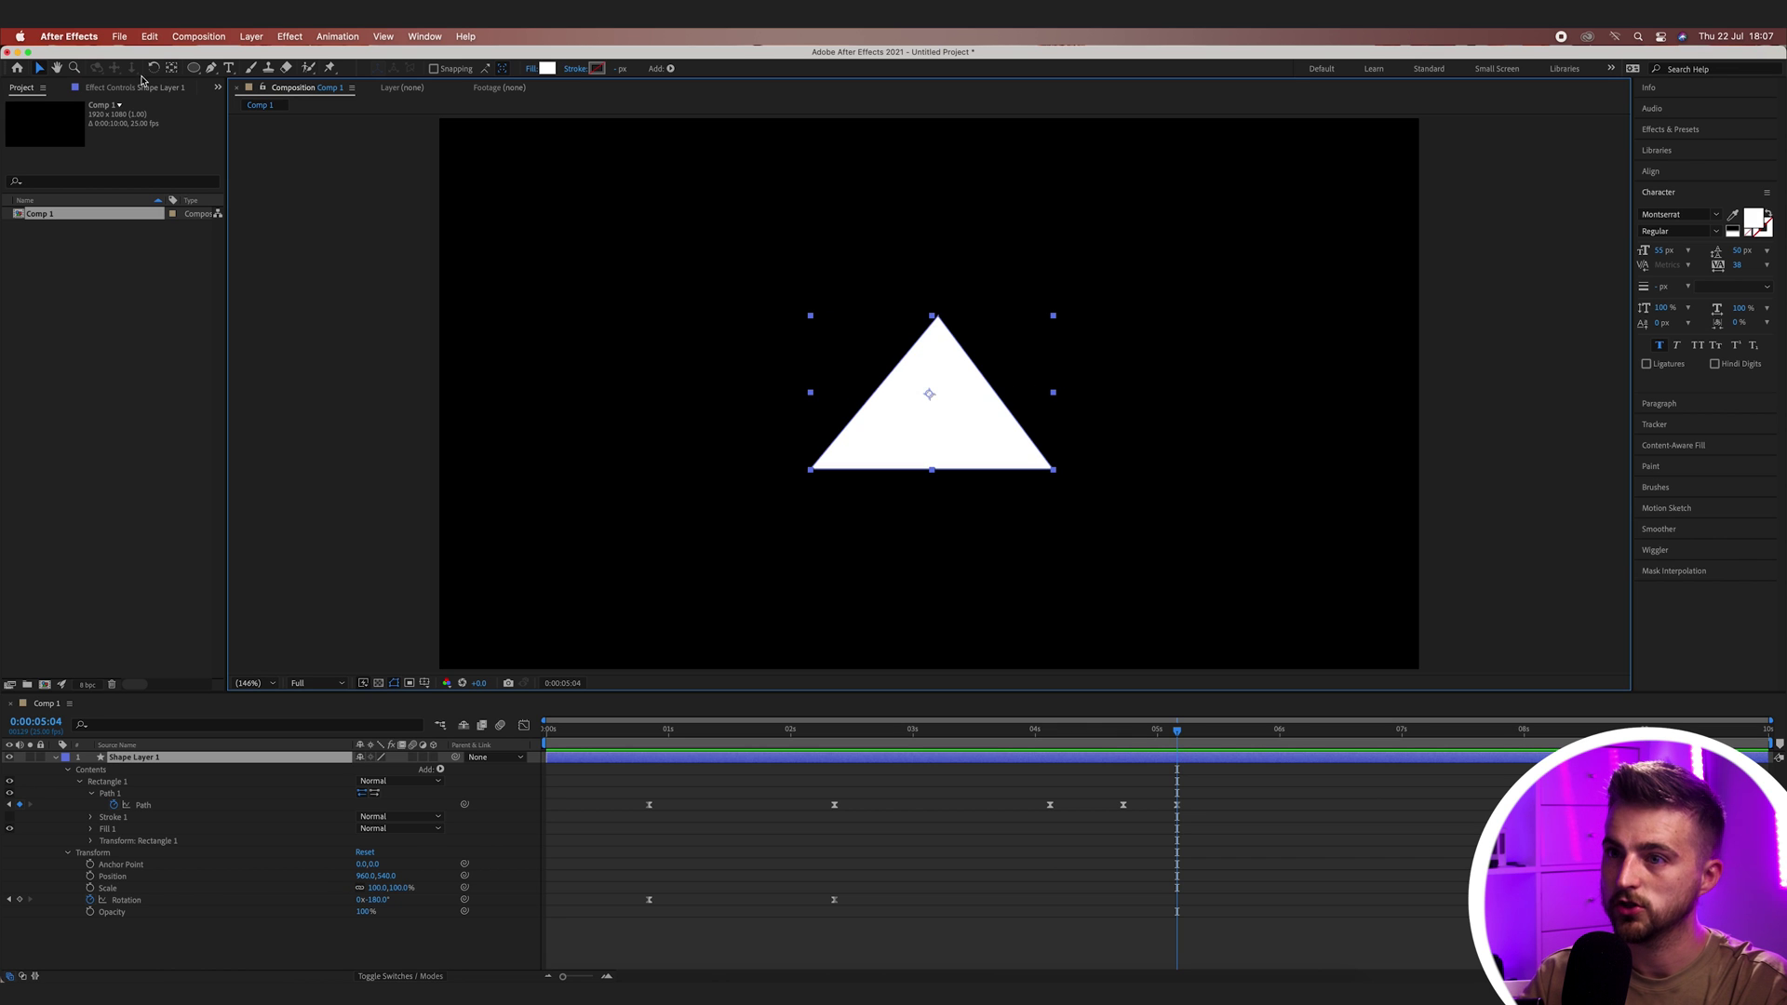
{"action": "left_click", "coordinate": [212, 70]}
{"action": "left_click_drag", "start_coordinate": [936, 318], "coordinate": [1117, 318]}
{"action": "left_click_drag", "start_coordinate": [938, 320], "coordinate": [1203, 370]}
{"action": "left_click_drag", "start_coordinate": [811, 471], "coordinate": [598, 471]}
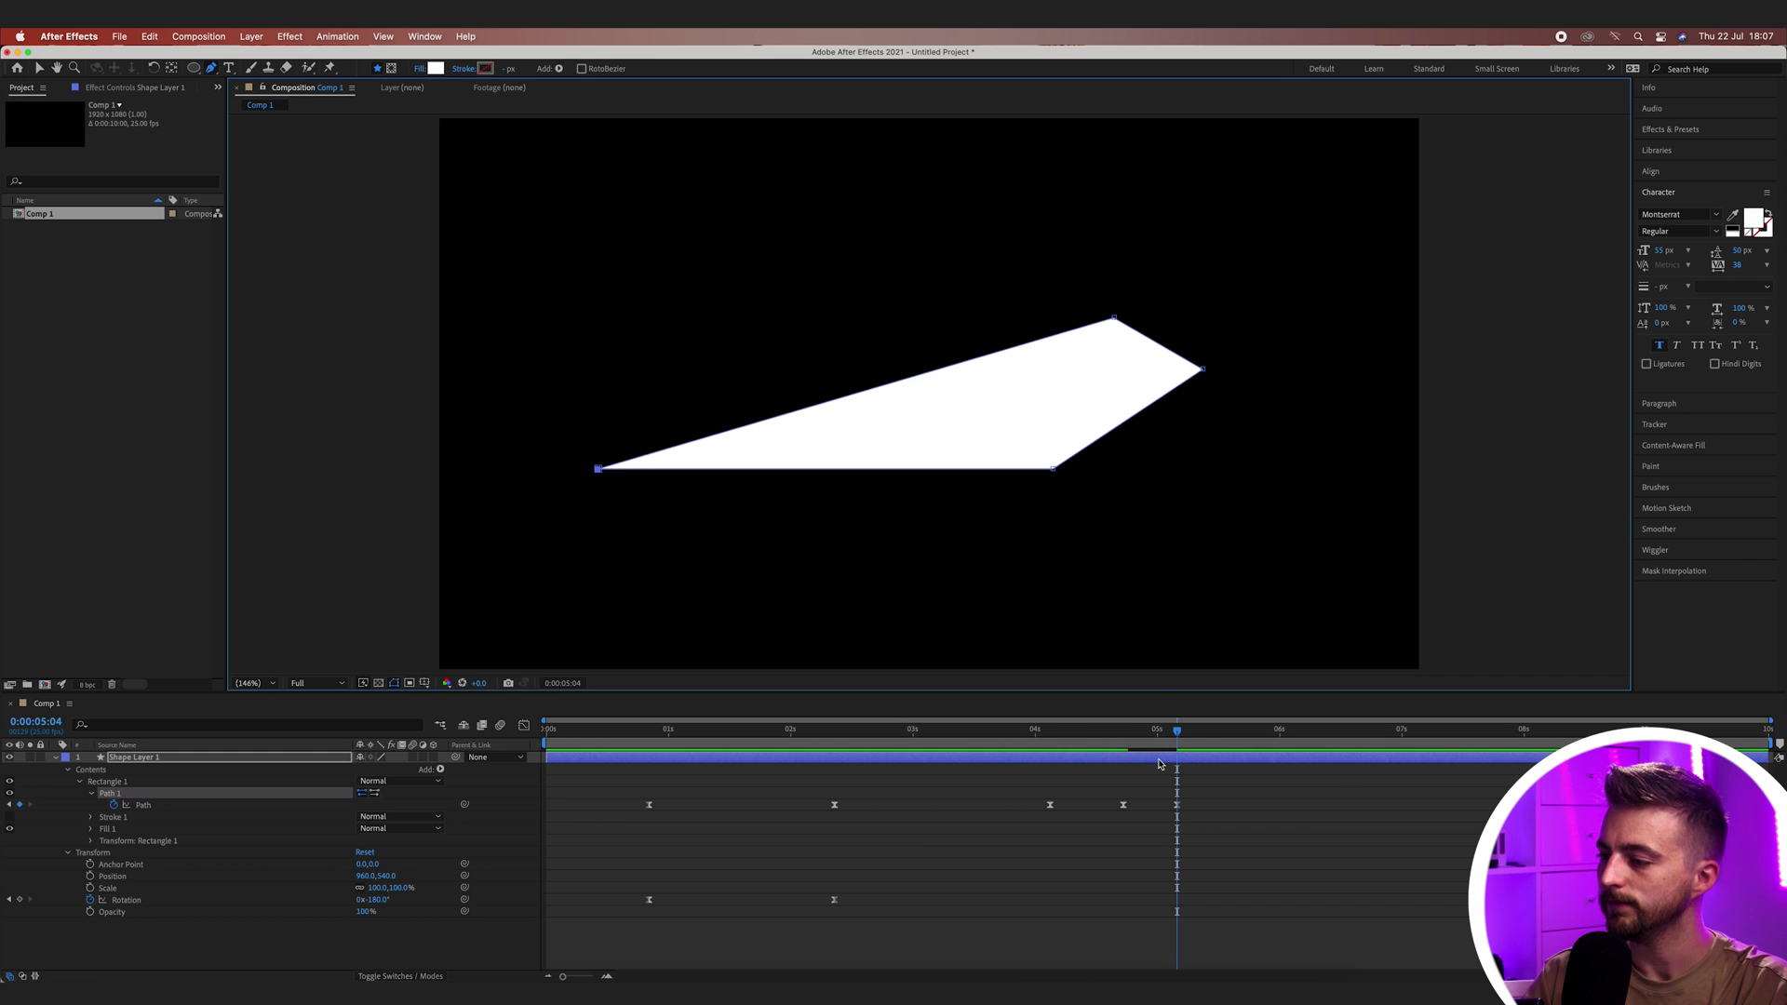
- Preview the circle-to-polygon morph from 4:00 and move the last Path keyframe to about 6:12
{"action": "left_click_drag", "start_coordinate": [1014, 732], "coordinate": [1033, 739]}
{"action": "key", "text": "space"}
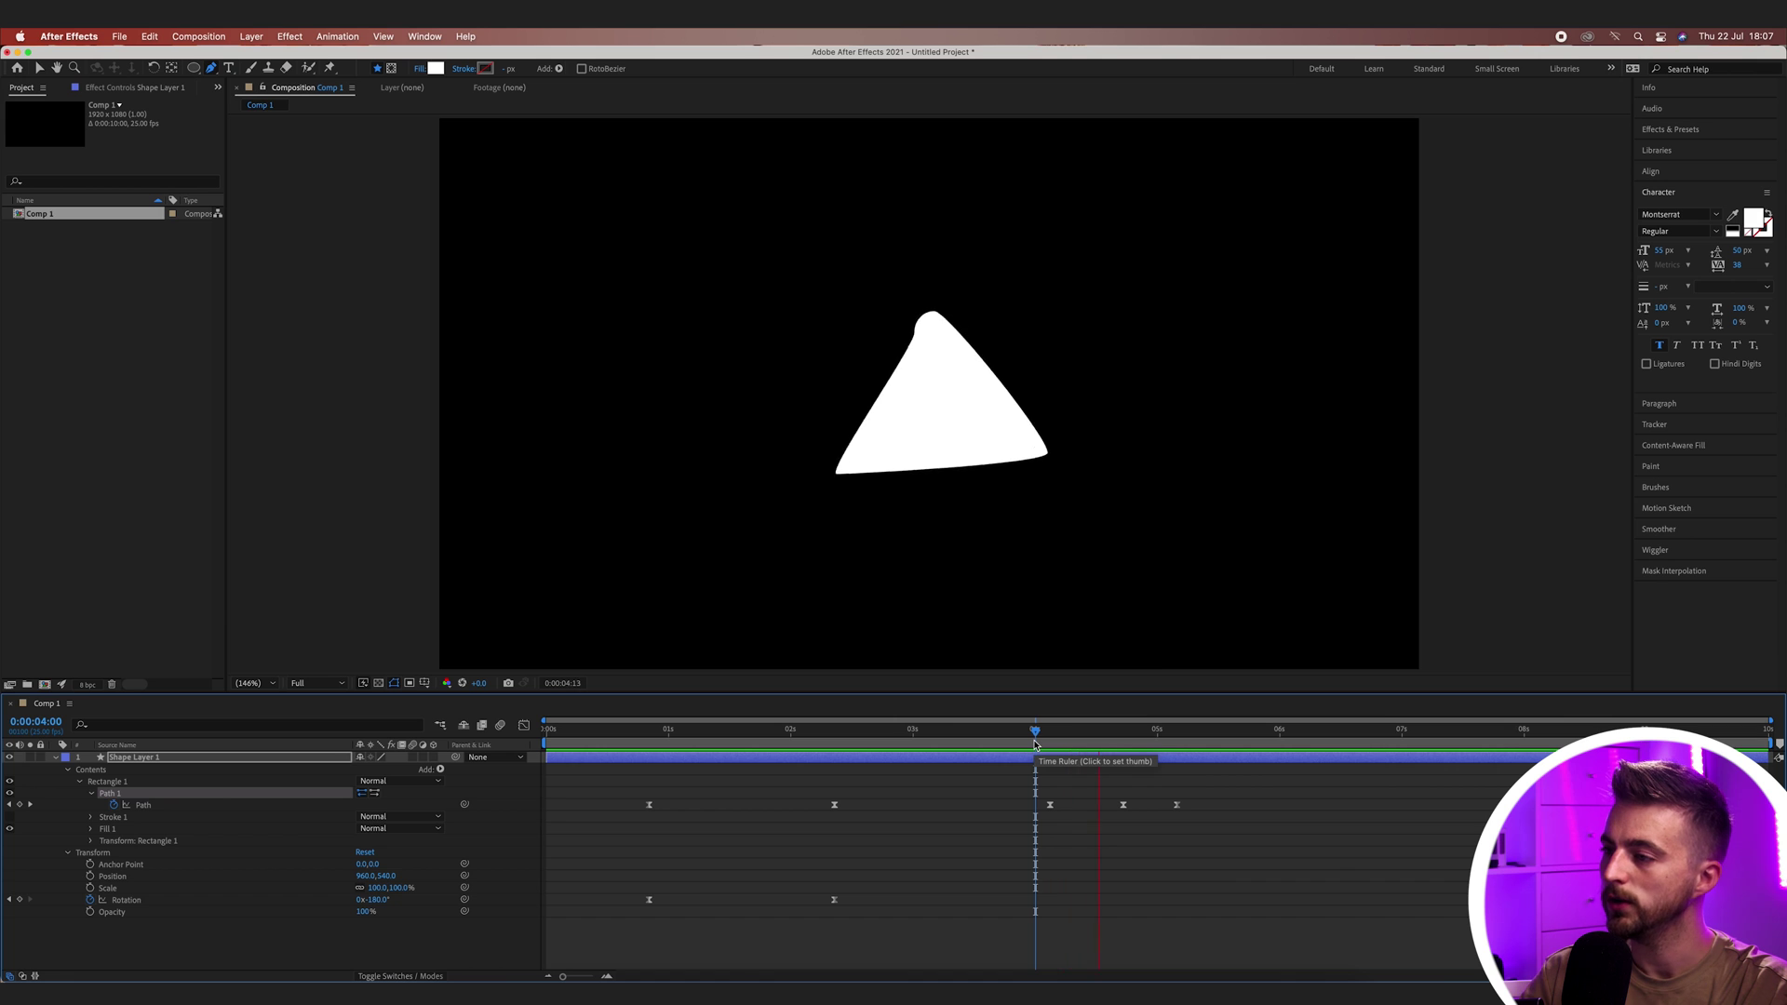
{"action": "key", "text": "space"}
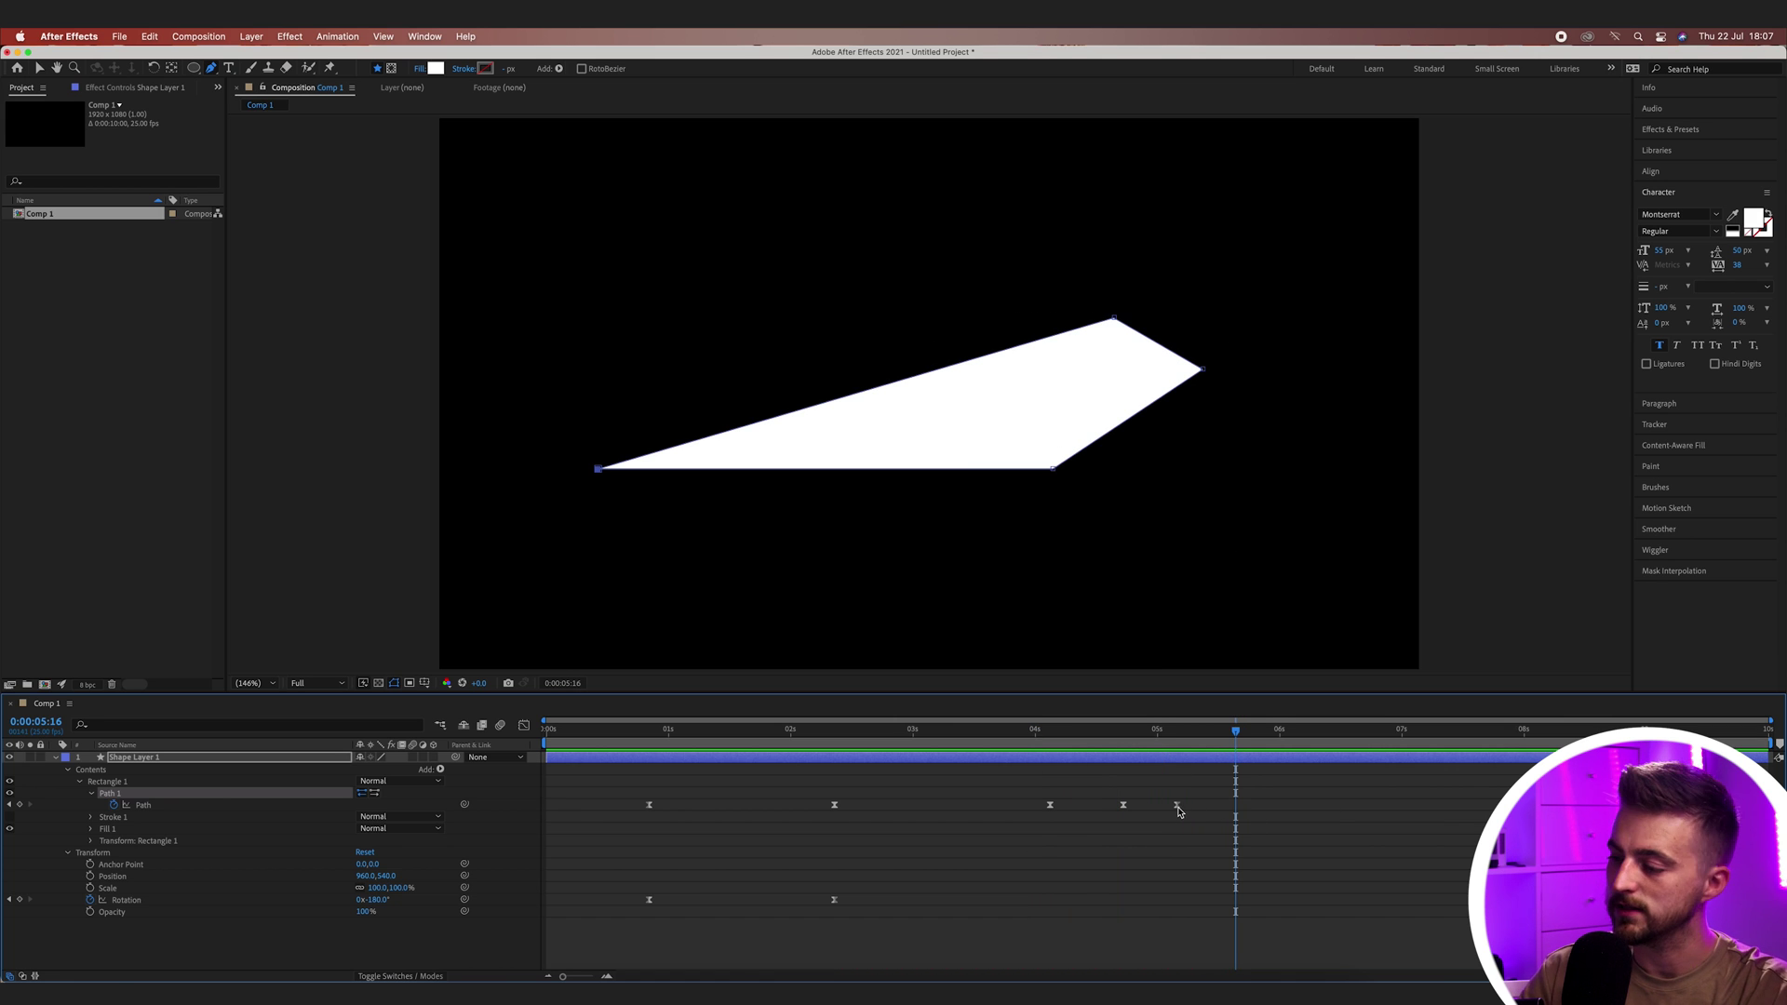
{"action": "left_click_drag", "start_coordinate": [1177, 804], "coordinate": [1294, 804]}
{"action": "left_click", "coordinate": [1036, 733]}
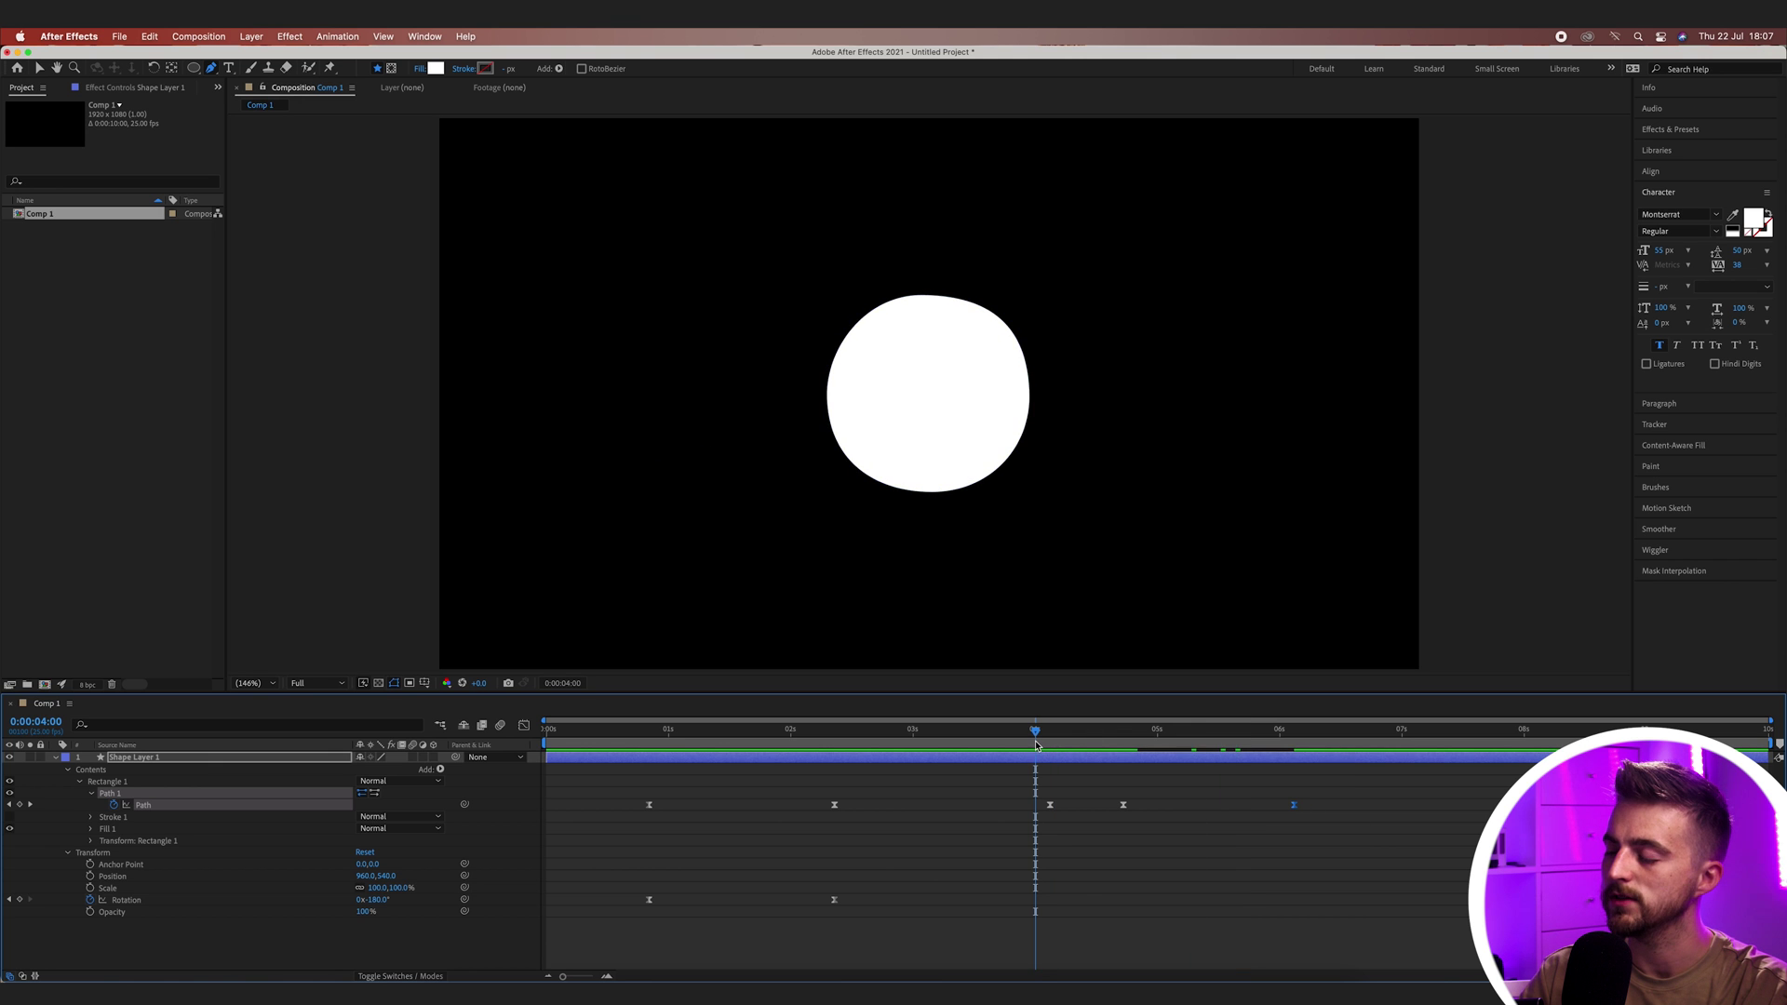